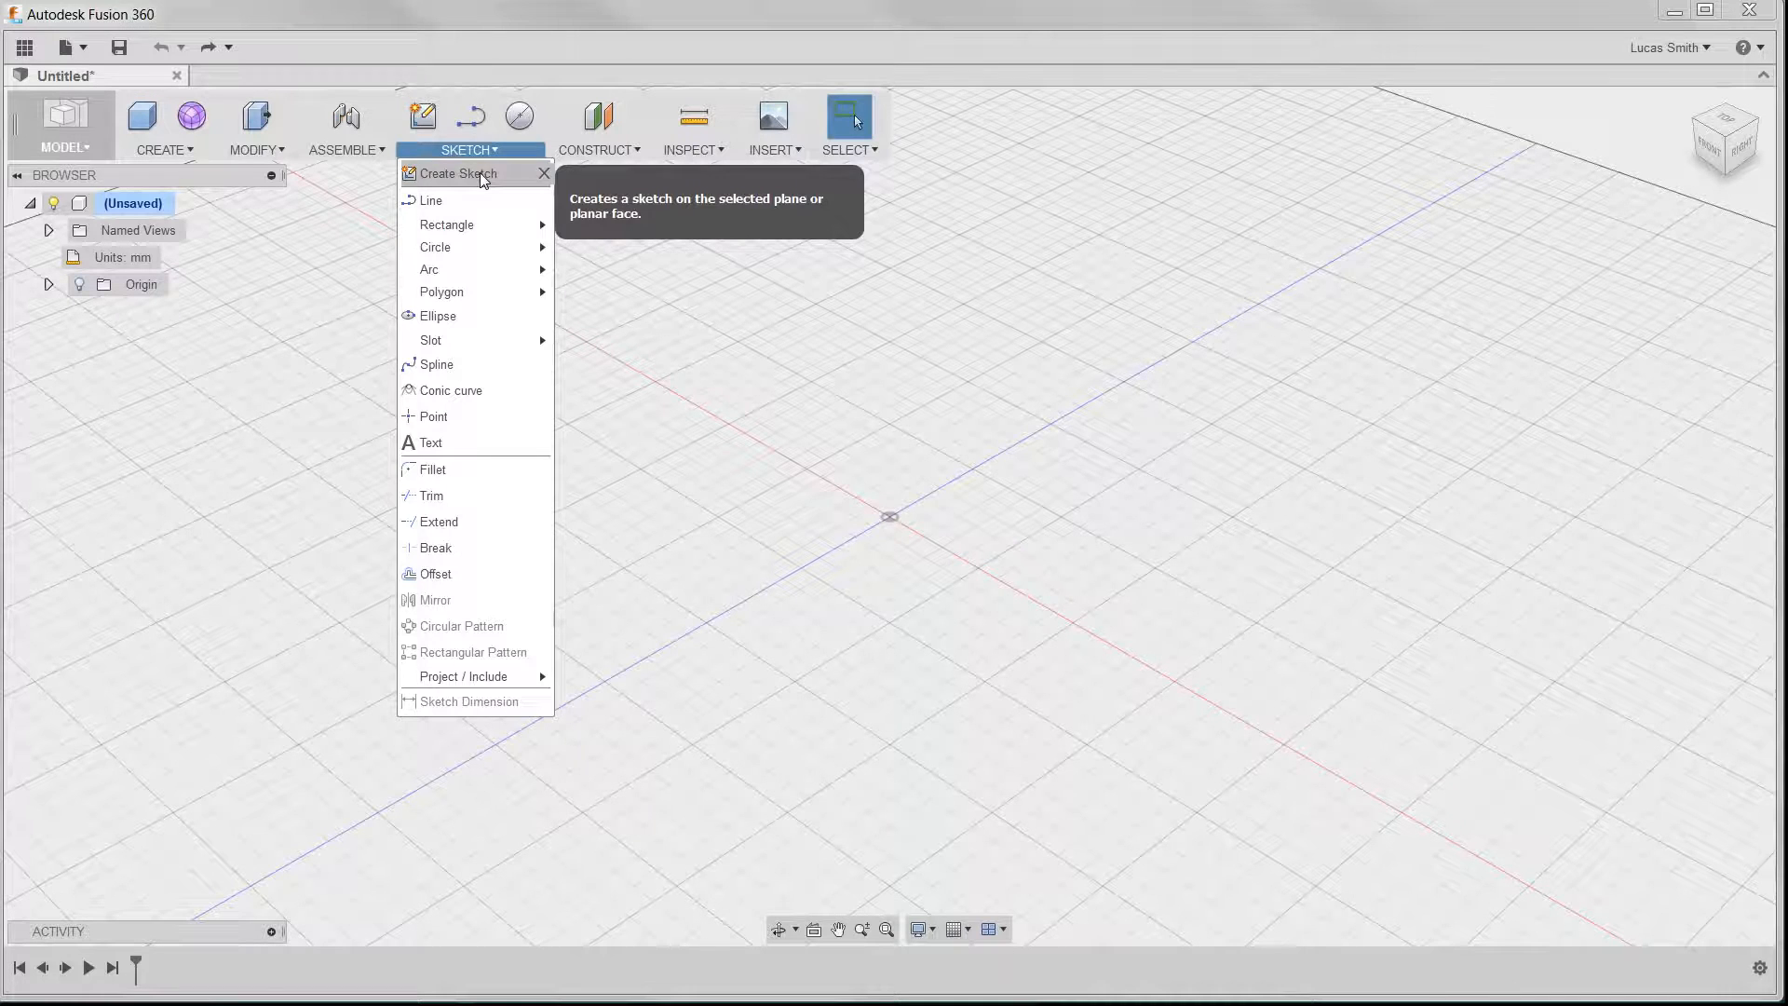
# Step: Create a new sketch on the front origin plane
pyautogui.click(482, 176)
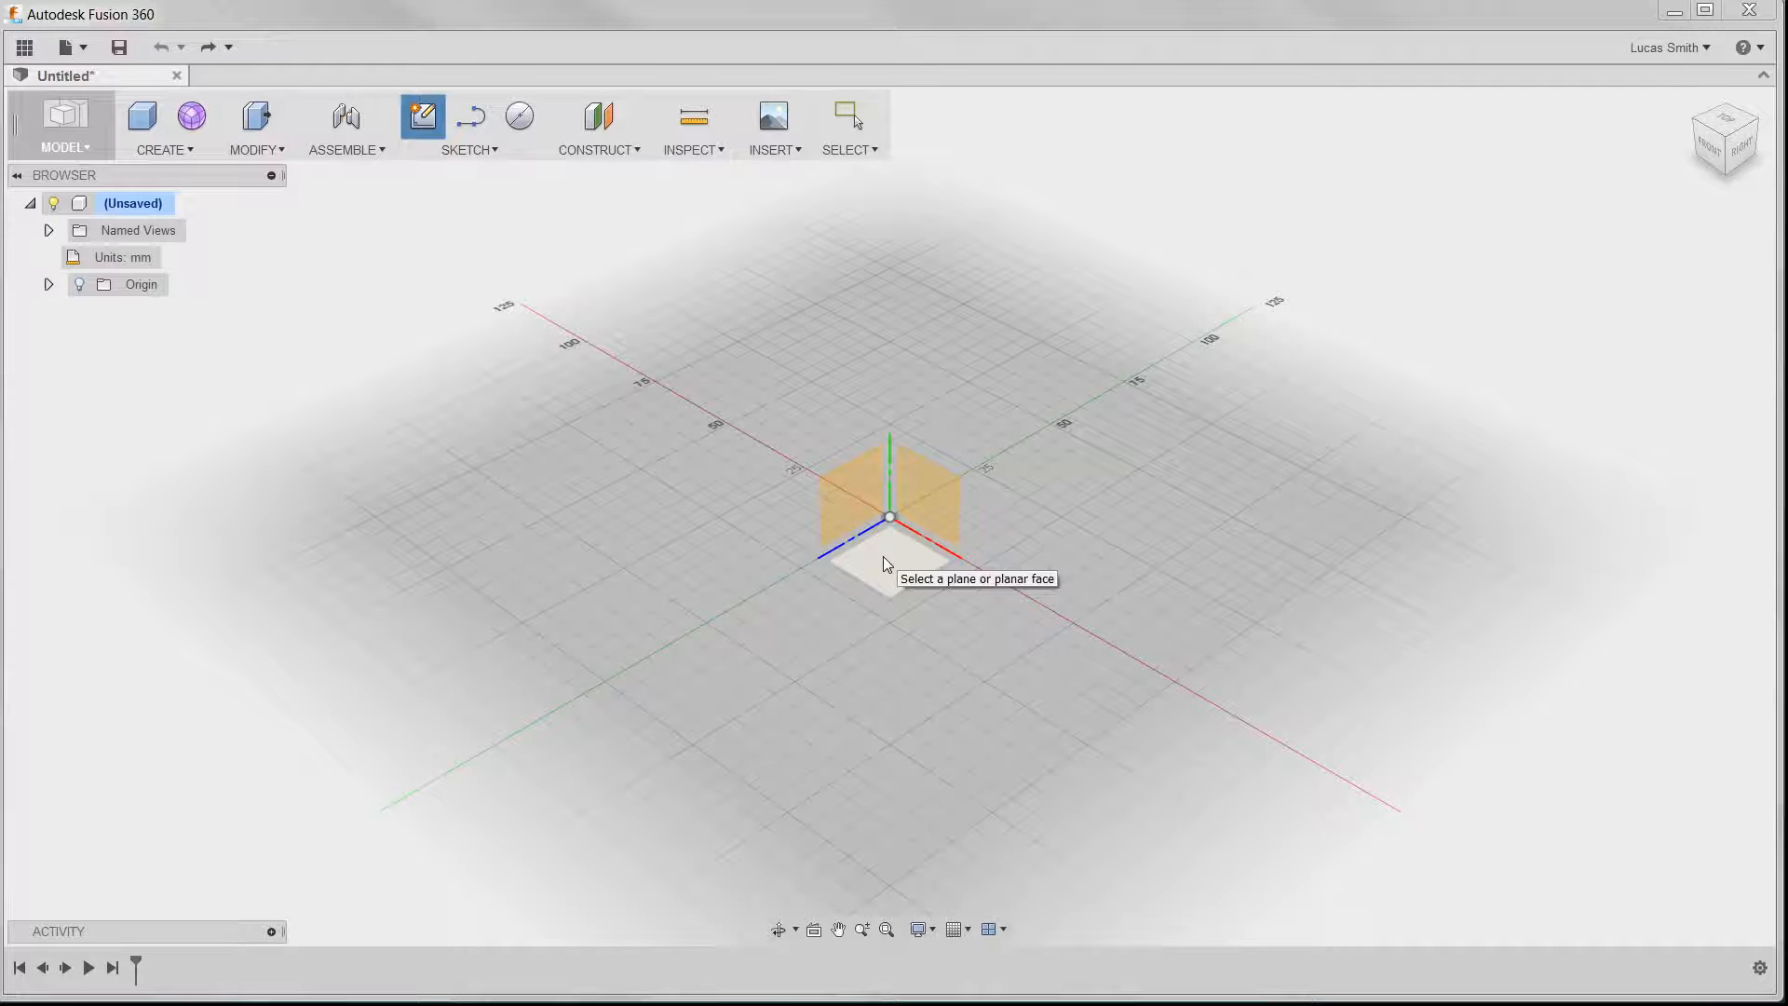
pyautogui.click(883, 557)
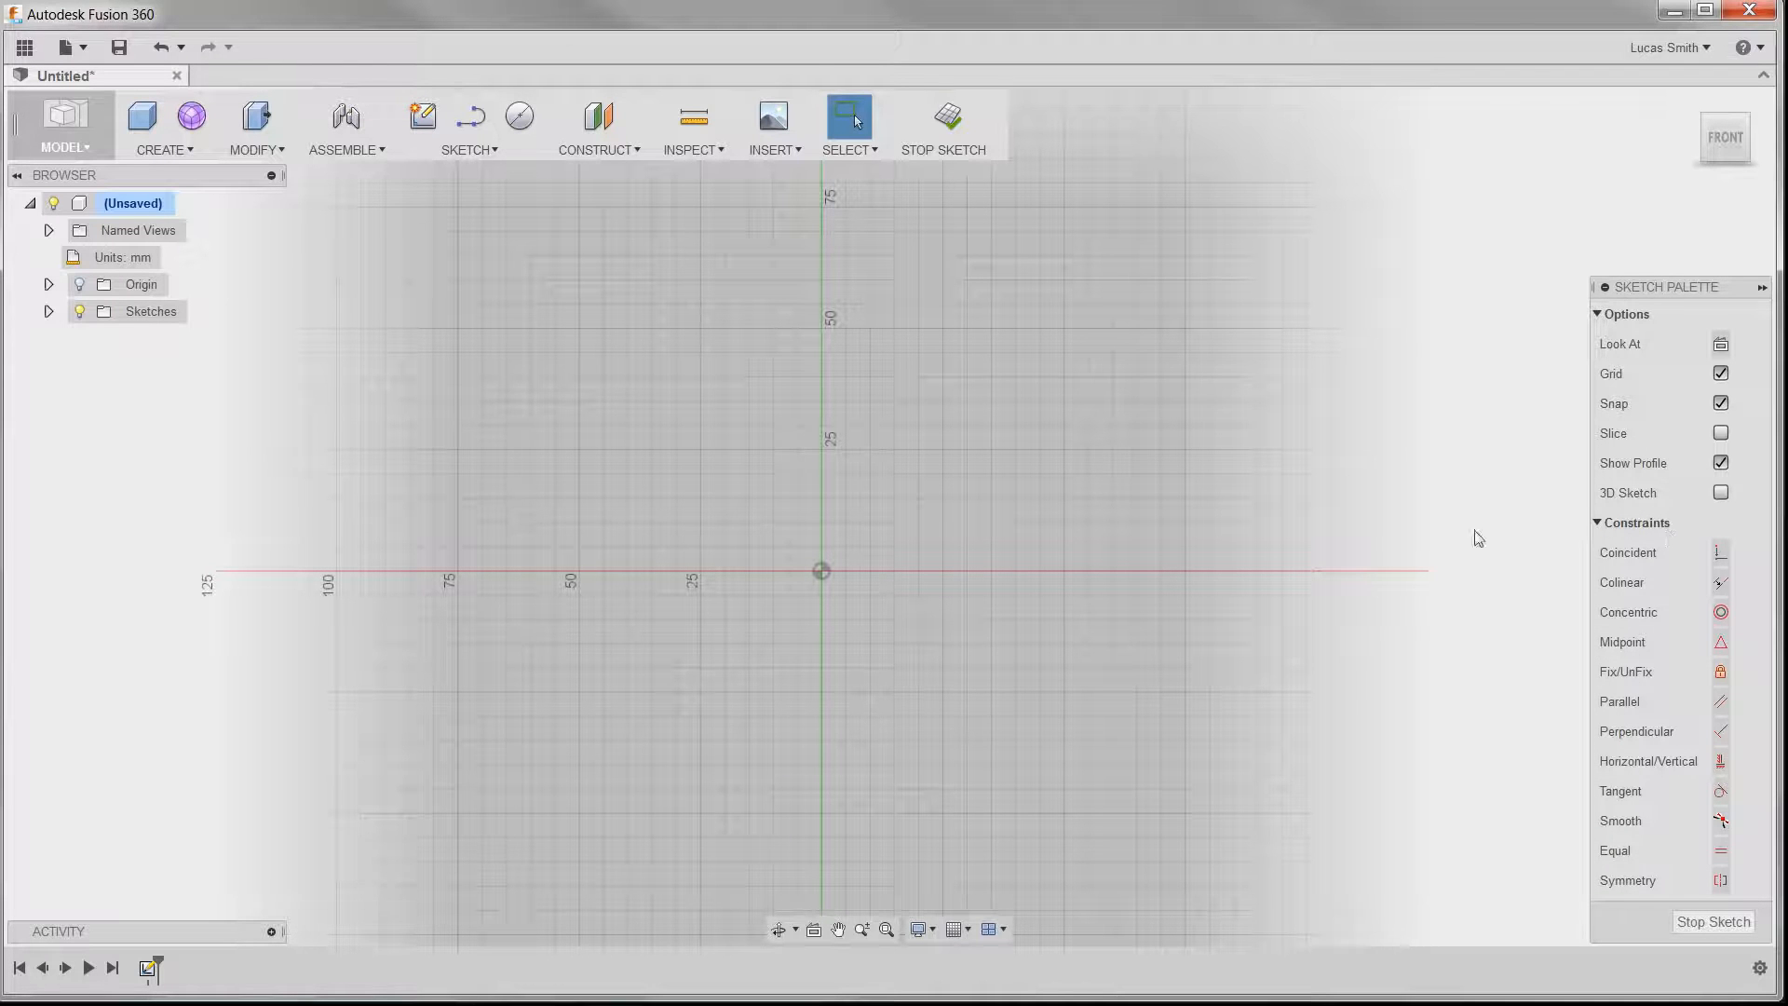
pyautogui.rightClick(807, 403)
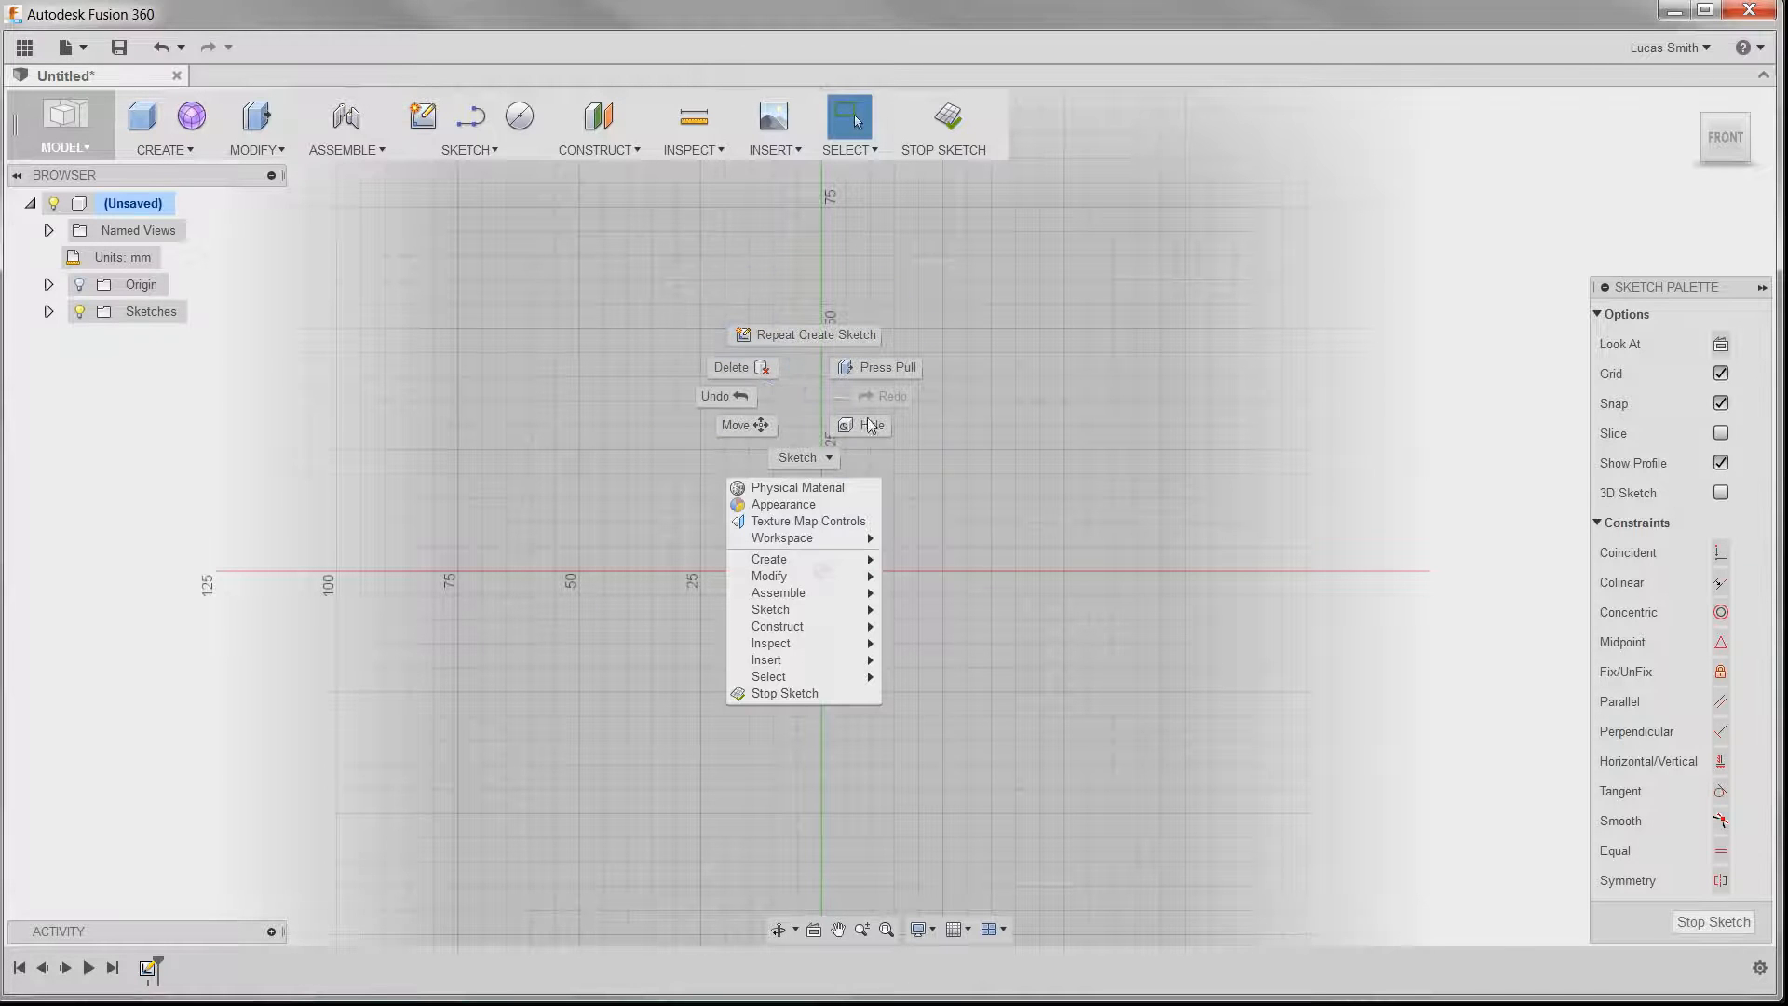
pyautogui.click(823, 460)
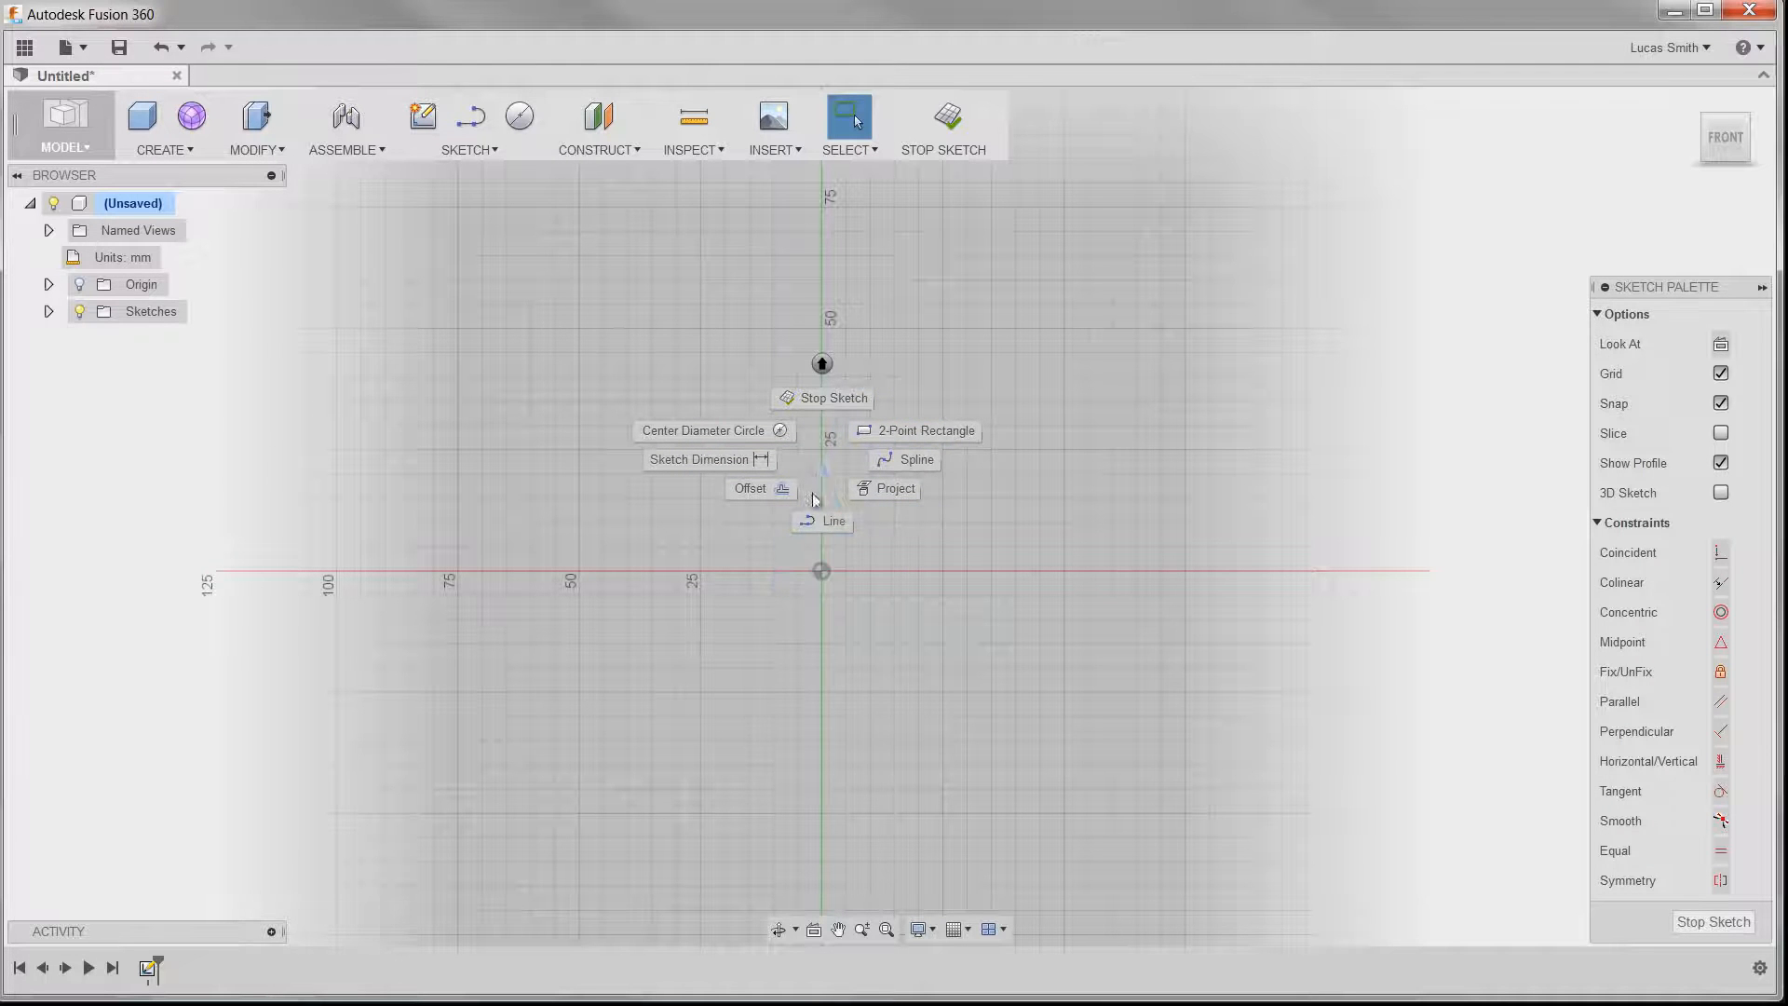
pyautogui.click(823, 364)
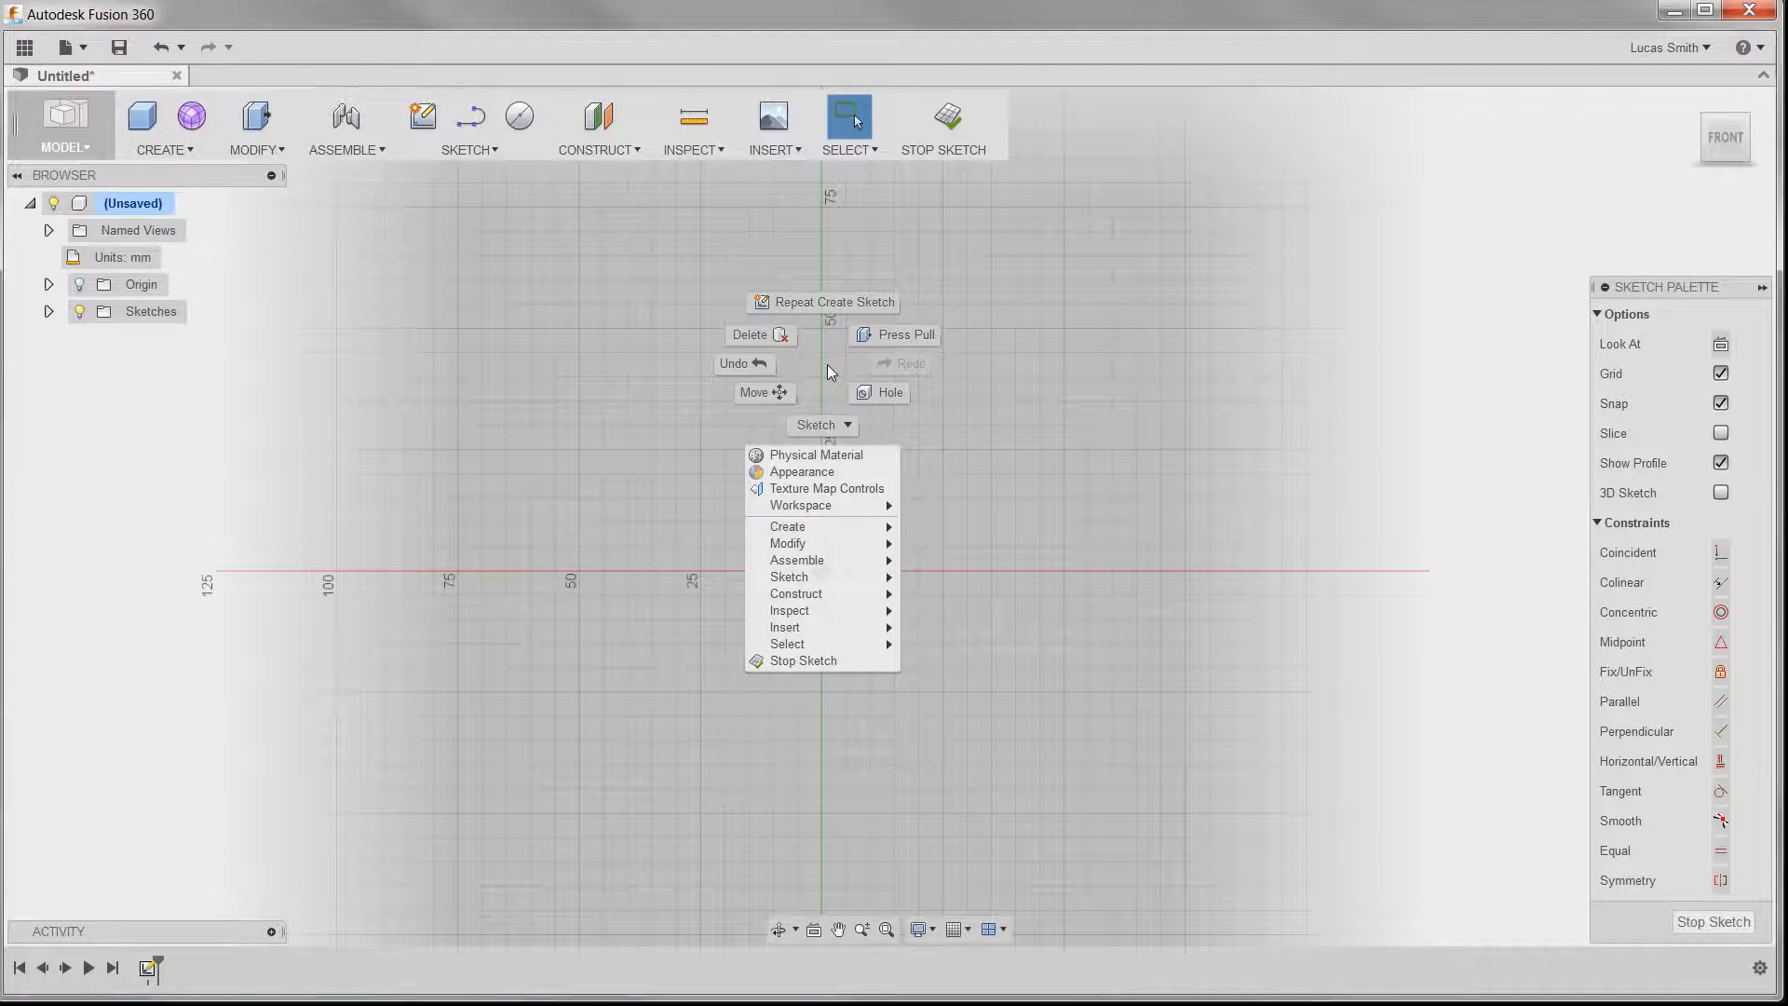
pyautogui.click(826, 365)
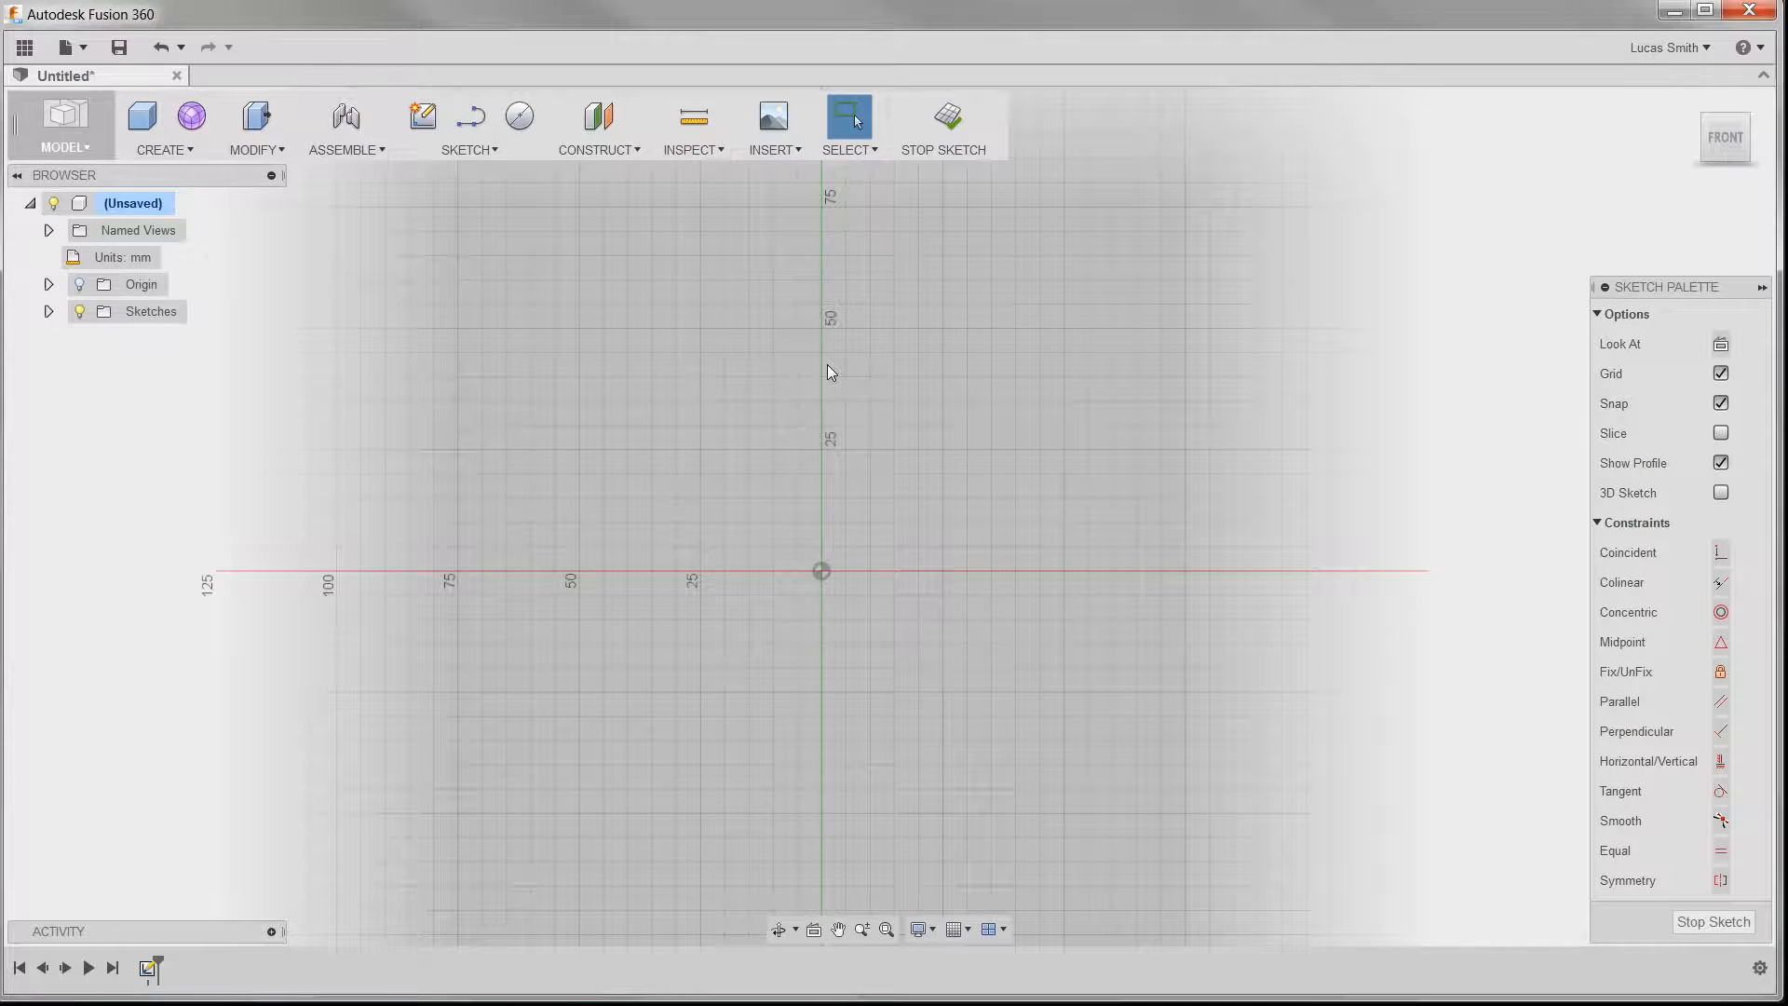
pyautogui.click(596, 369)
pyautogui.moveTo(595, 369); pyautogui.dragTo(828, 371, button='right')
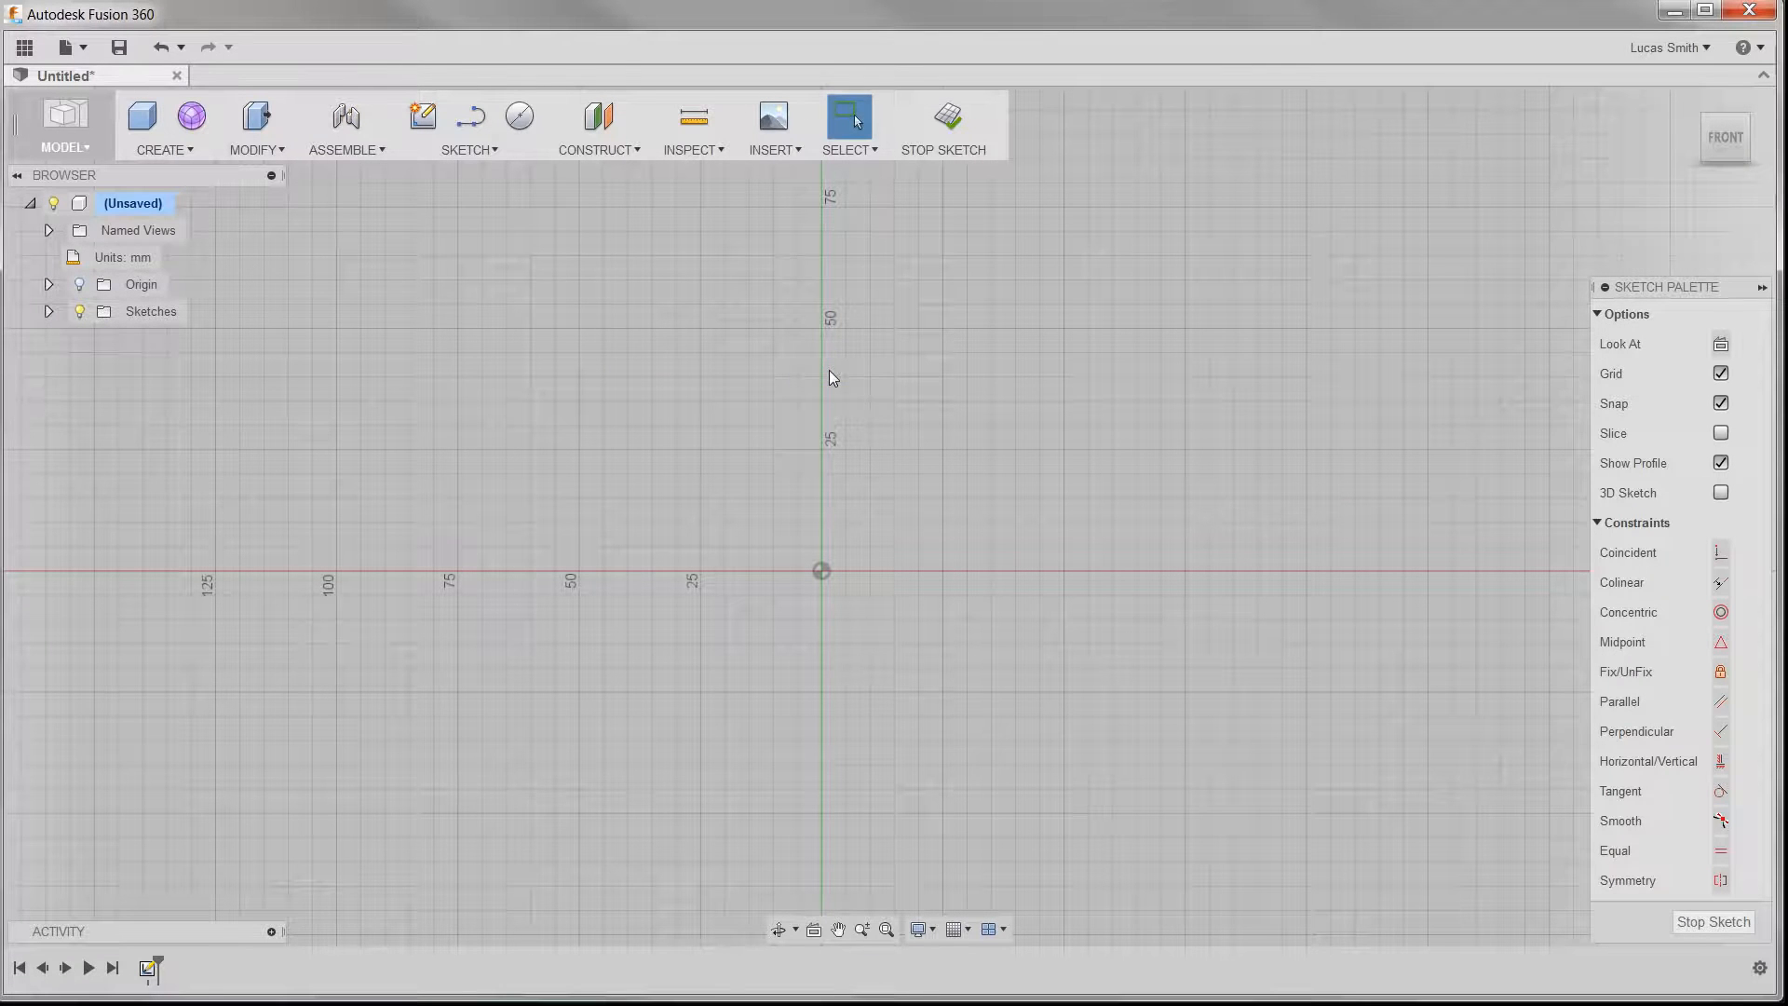
pyautogui.moveTo(829, 370); pyautogui.dragTo(828, 182, button='right')
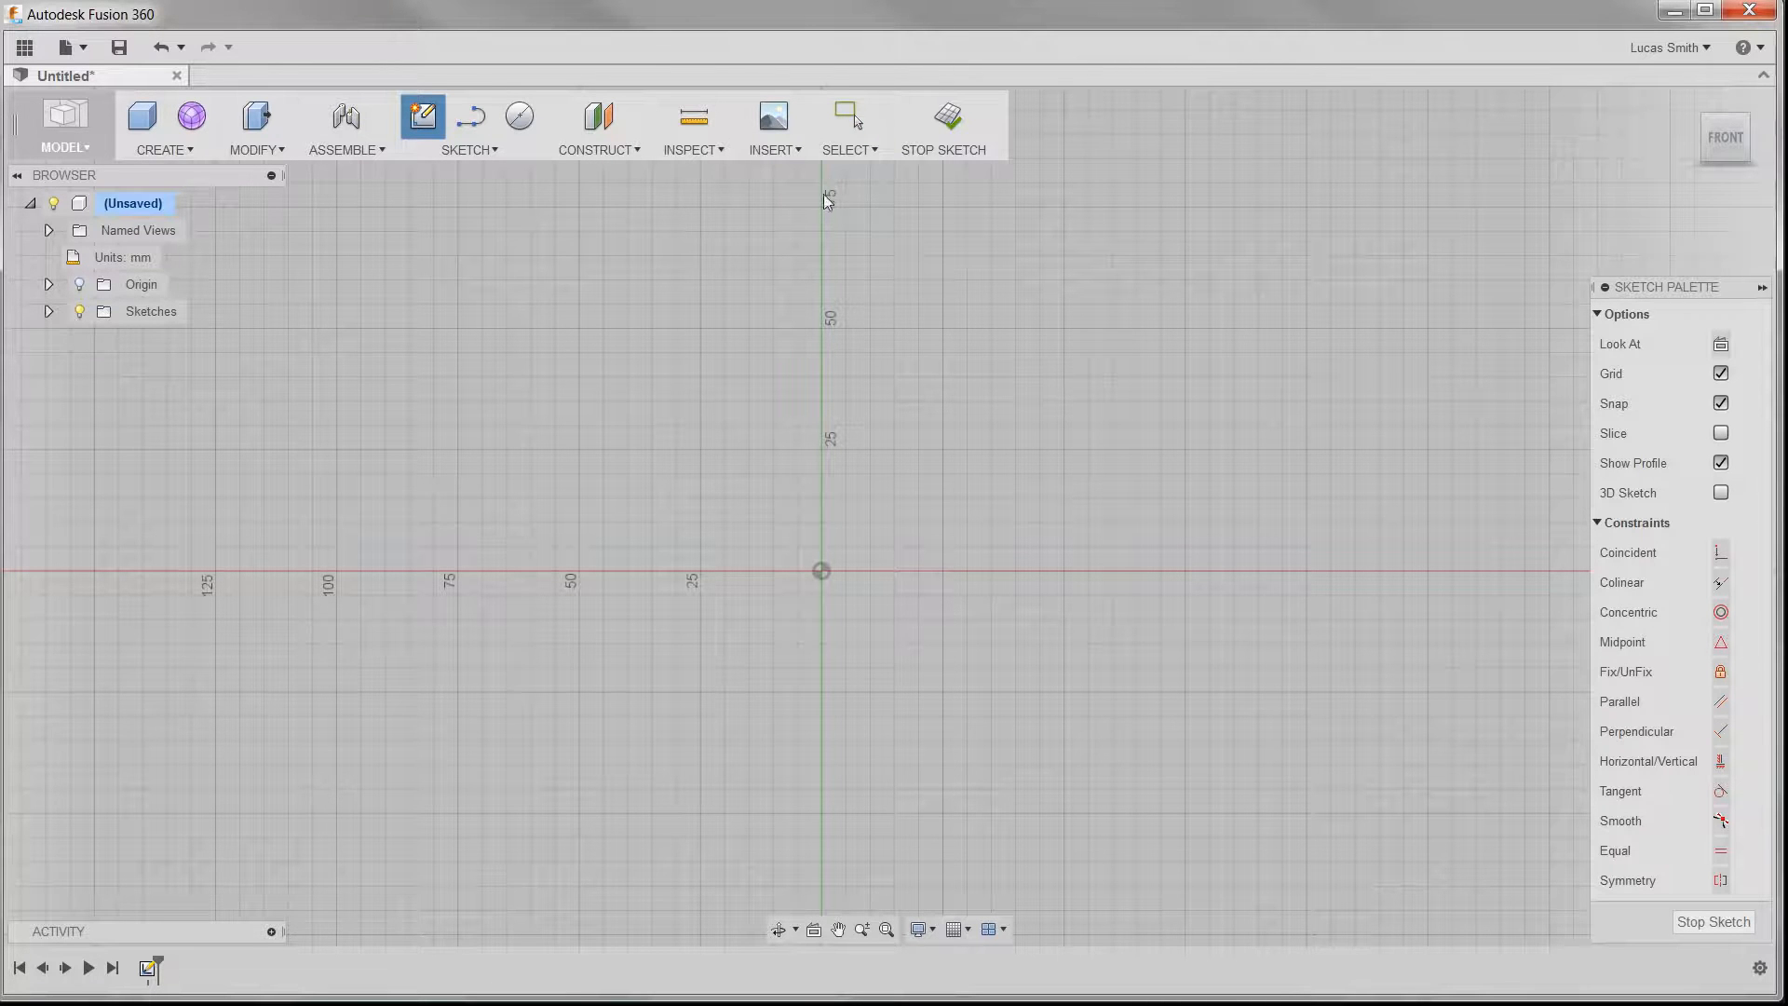
pyautogui.rightClick(678, 368)
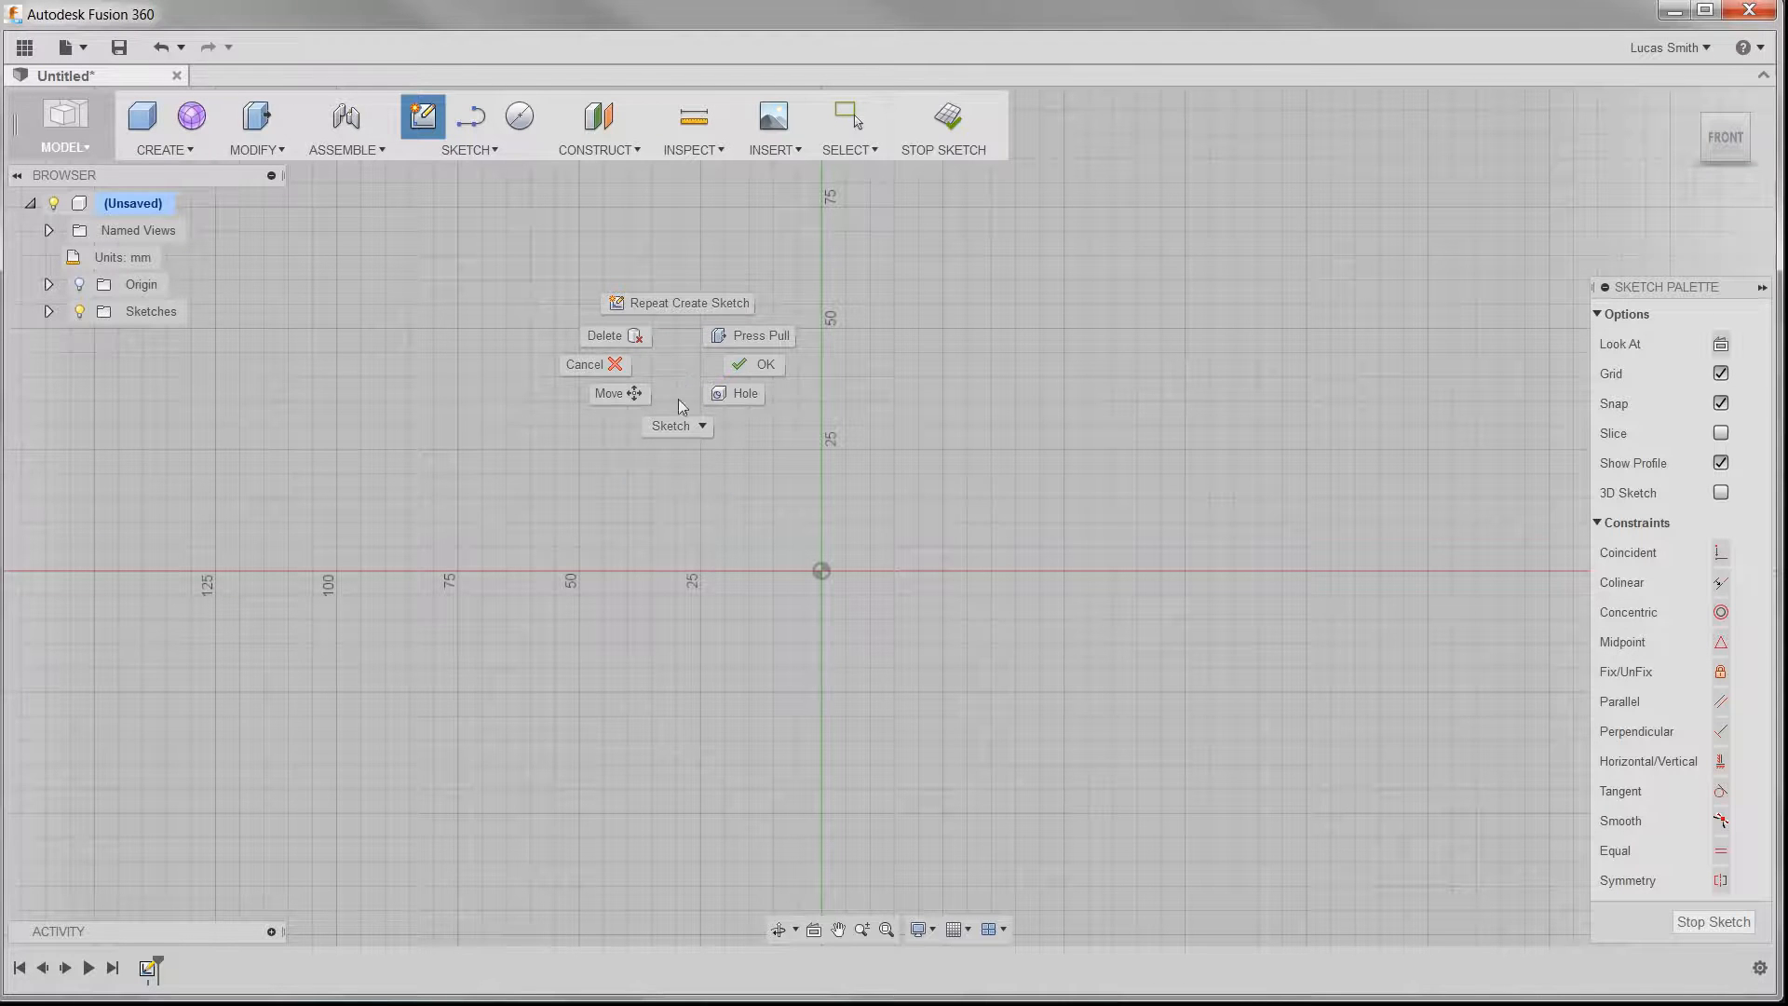
pyautogui.click(677, 426)
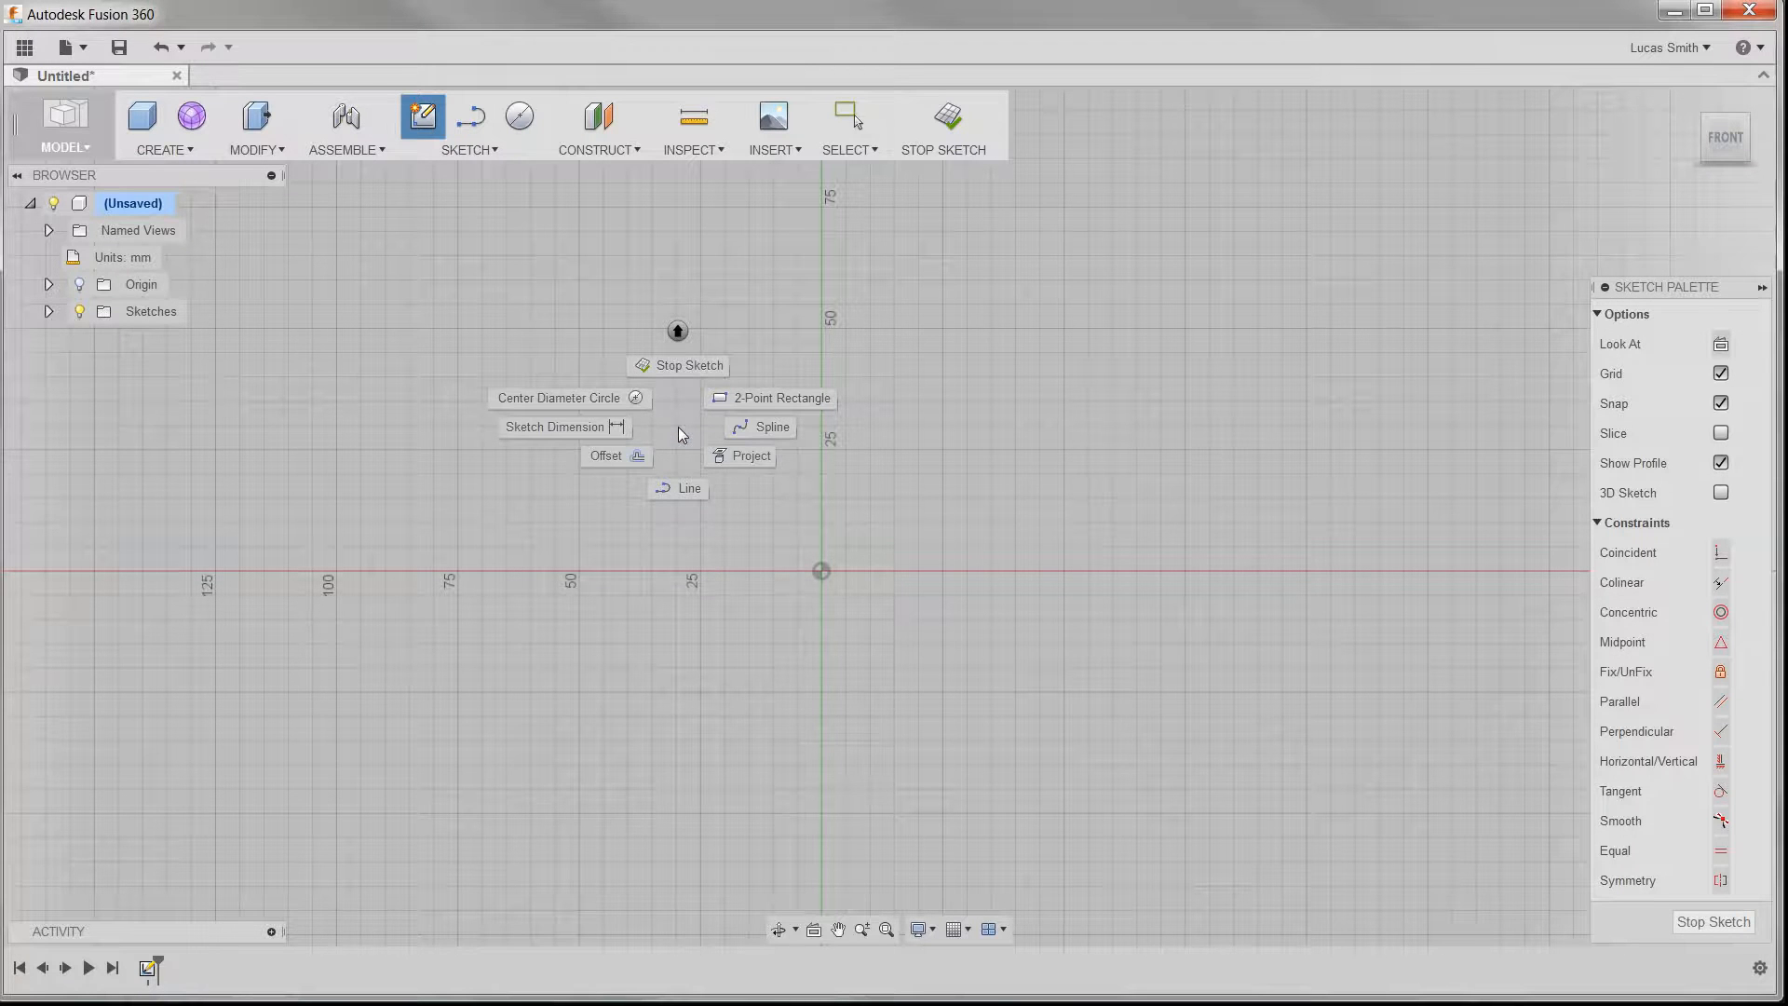
pyautogui.click(603, 395)
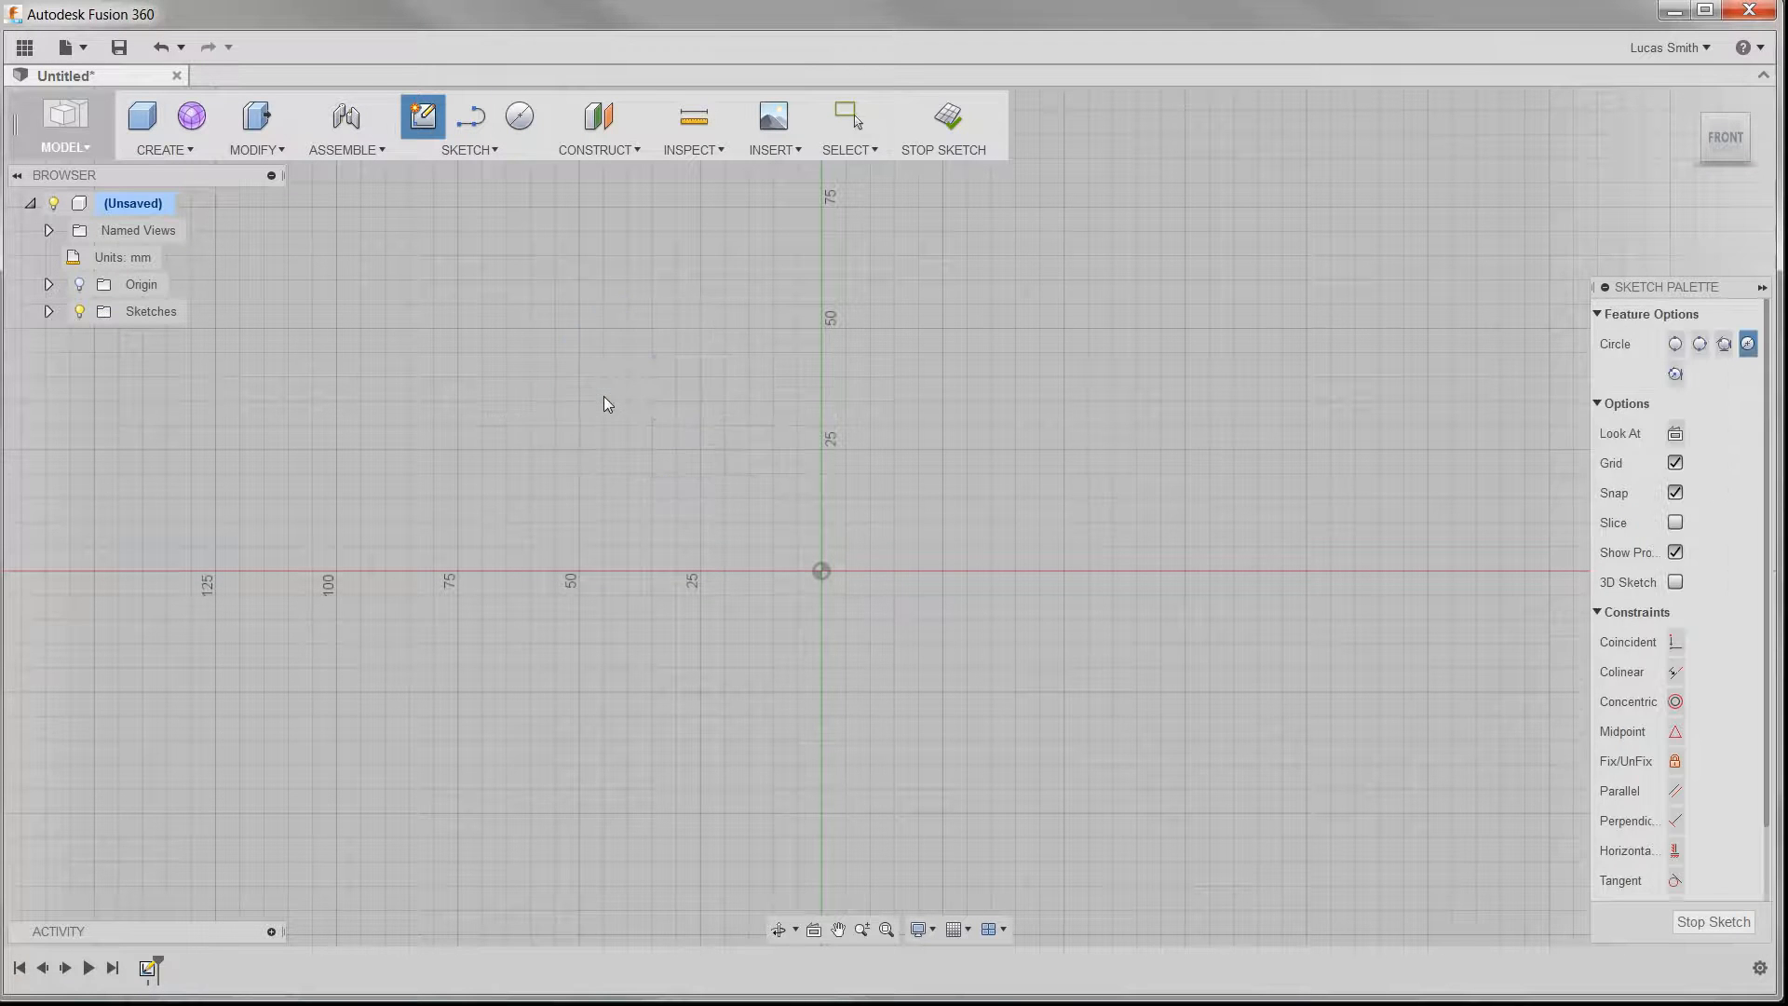
pyautogui.press('Escape')
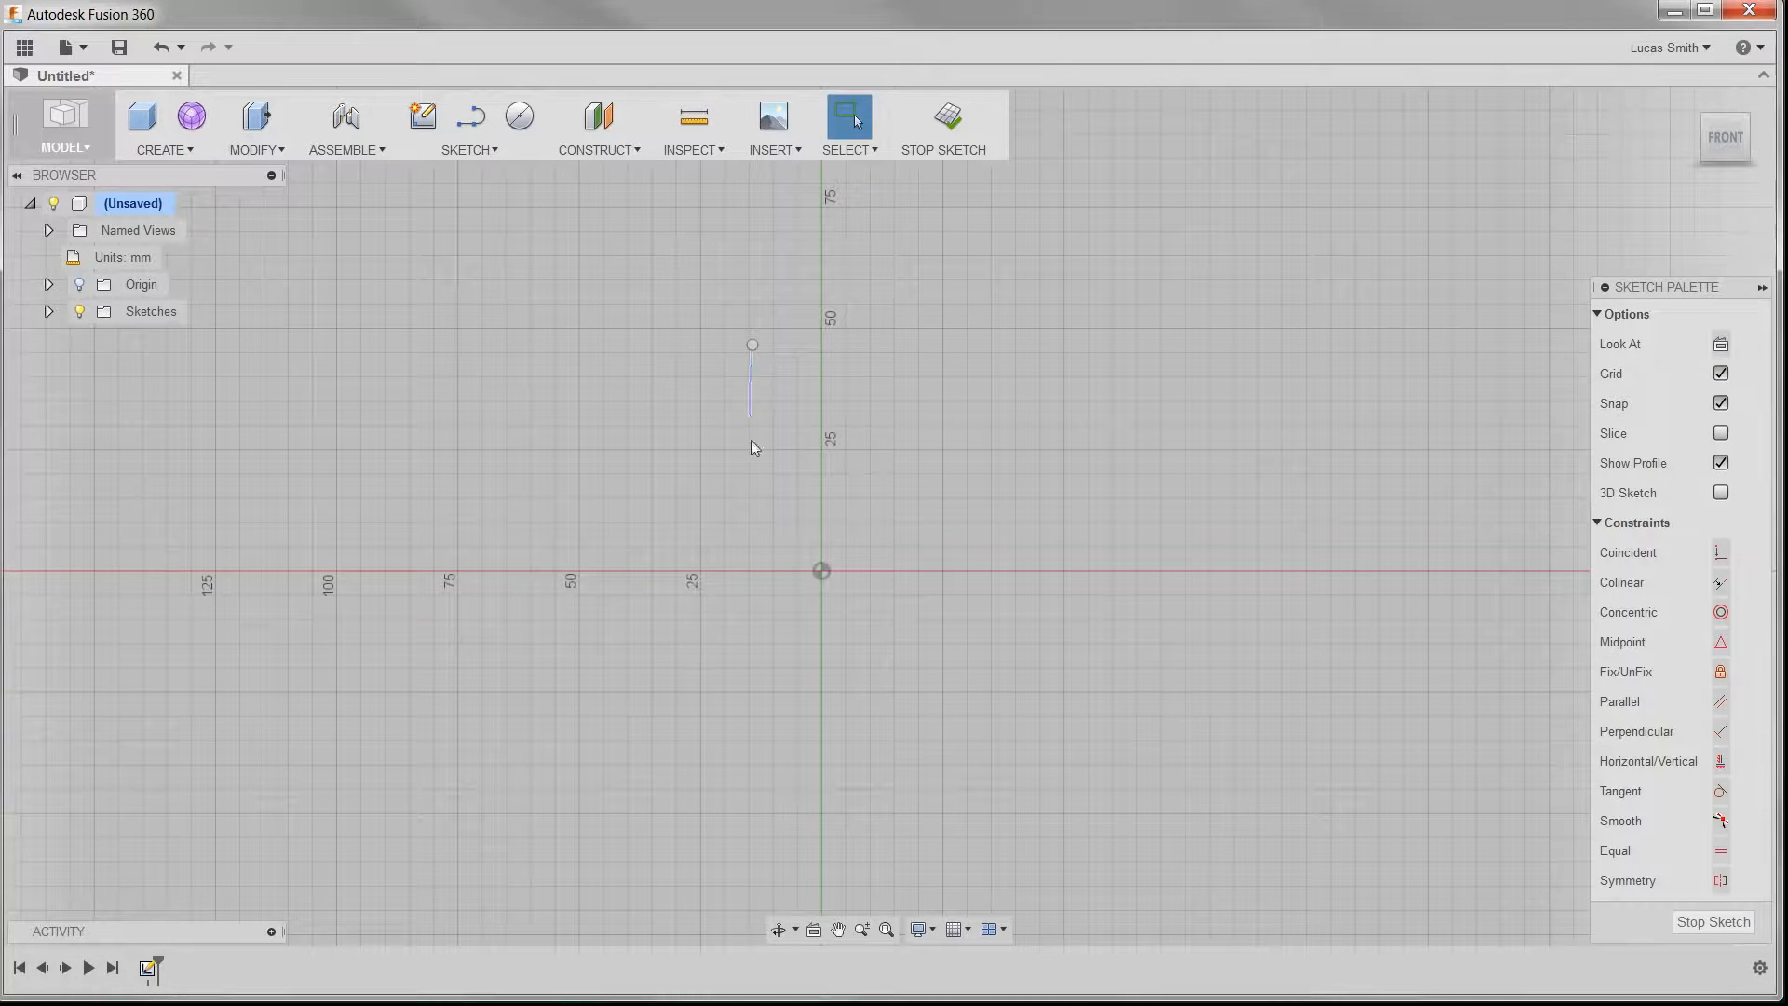
pyautogui.moveTo(632, 385); pyautogui.dragTo(605, 344, button='right')
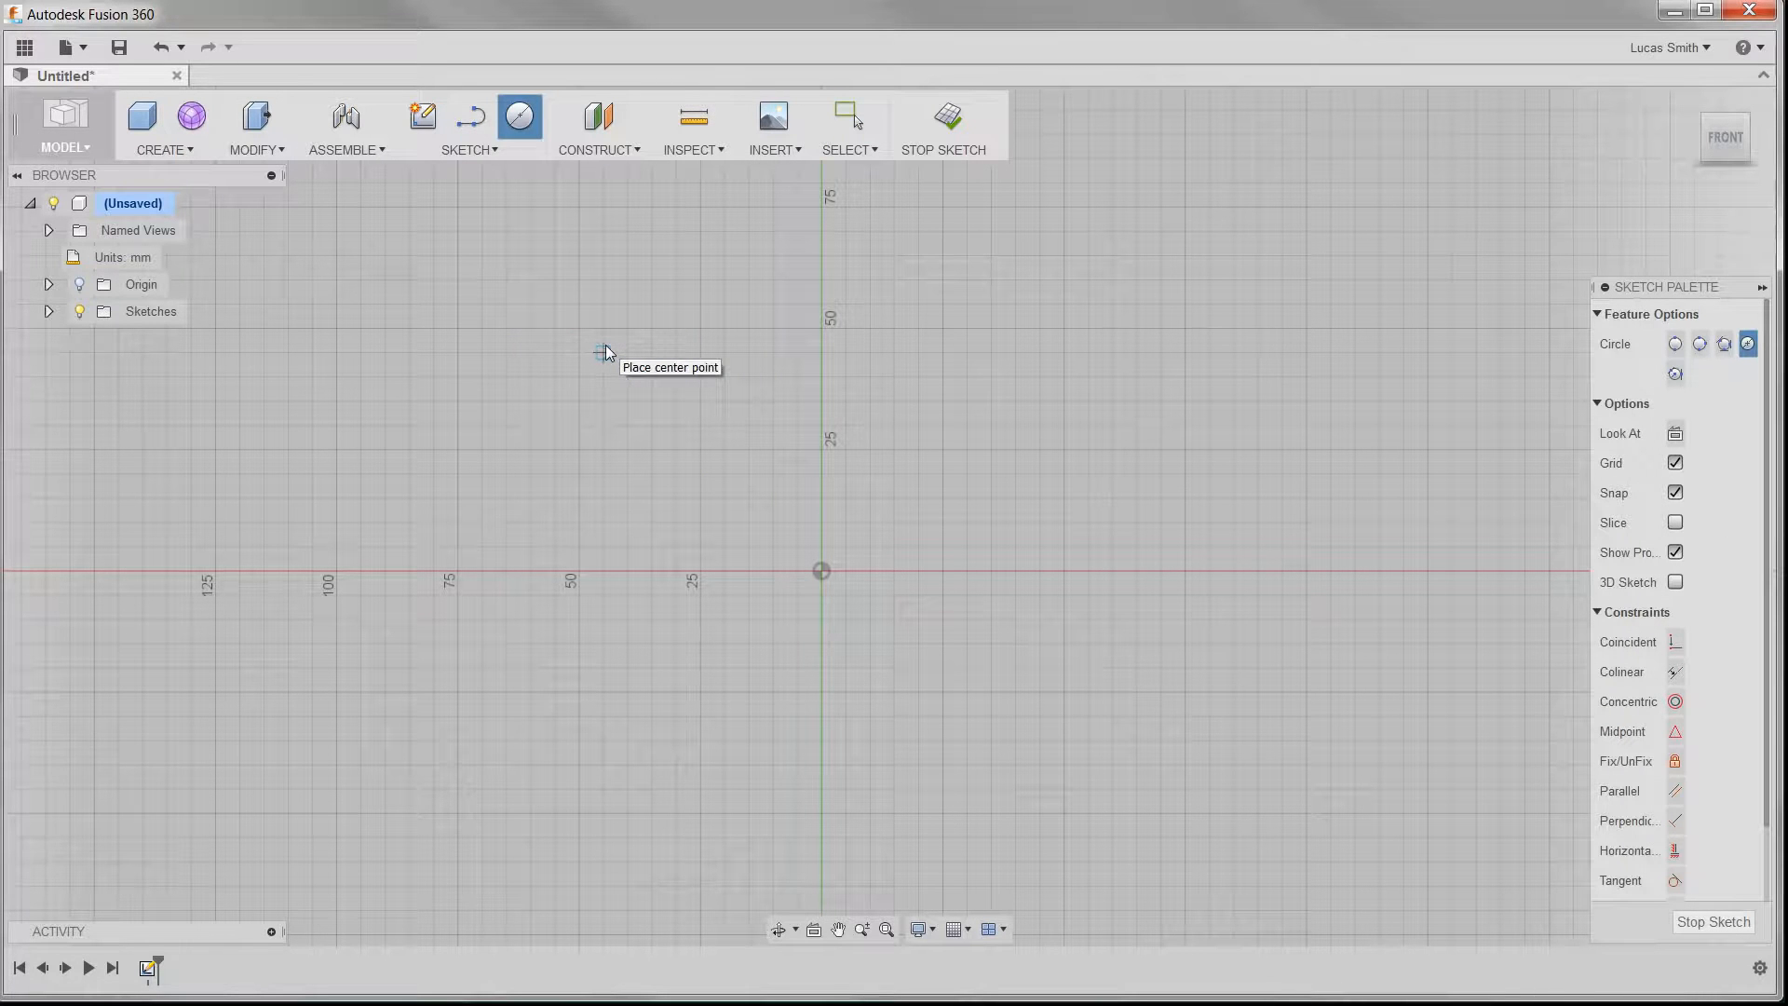
pyautogui.press('Escape')
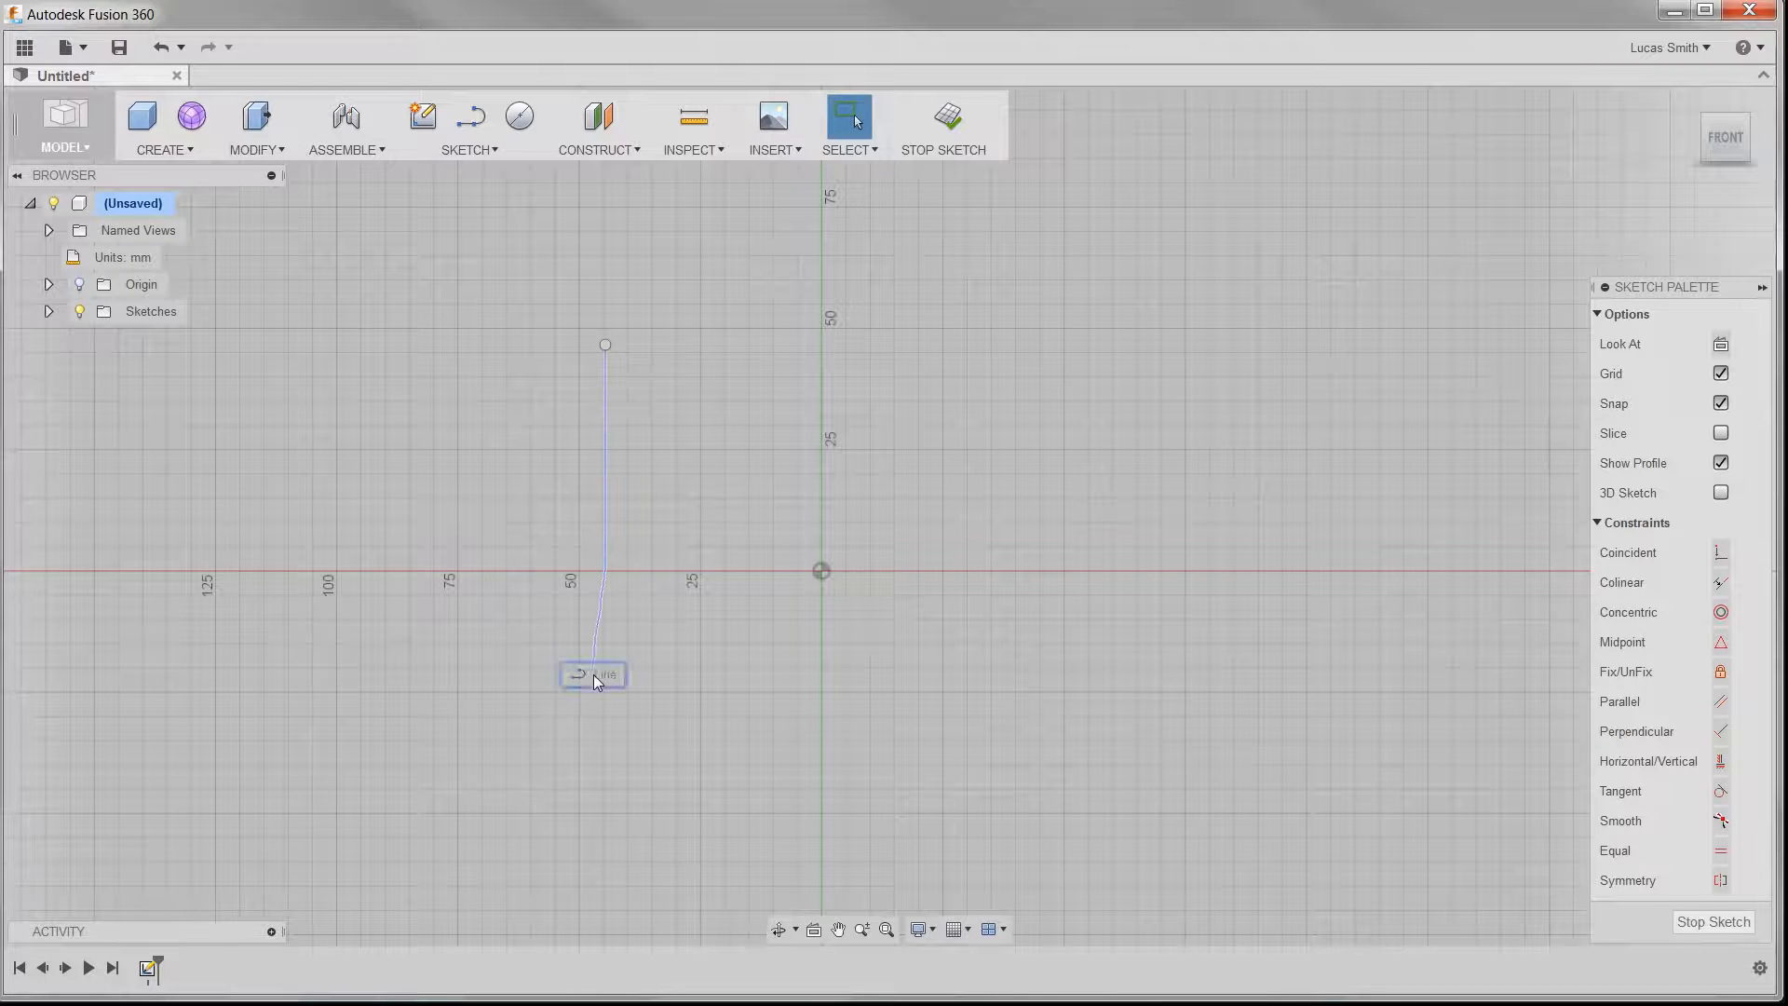
# Step: Sketch a 30 mm horizontal line leftward from the origin, continuing with a tangent quarter arc, a vertical line upward and a tangent semicircular end
pyautogui.moveTo(594, 674); pyautogui.dragTo(592, 674, button='right')
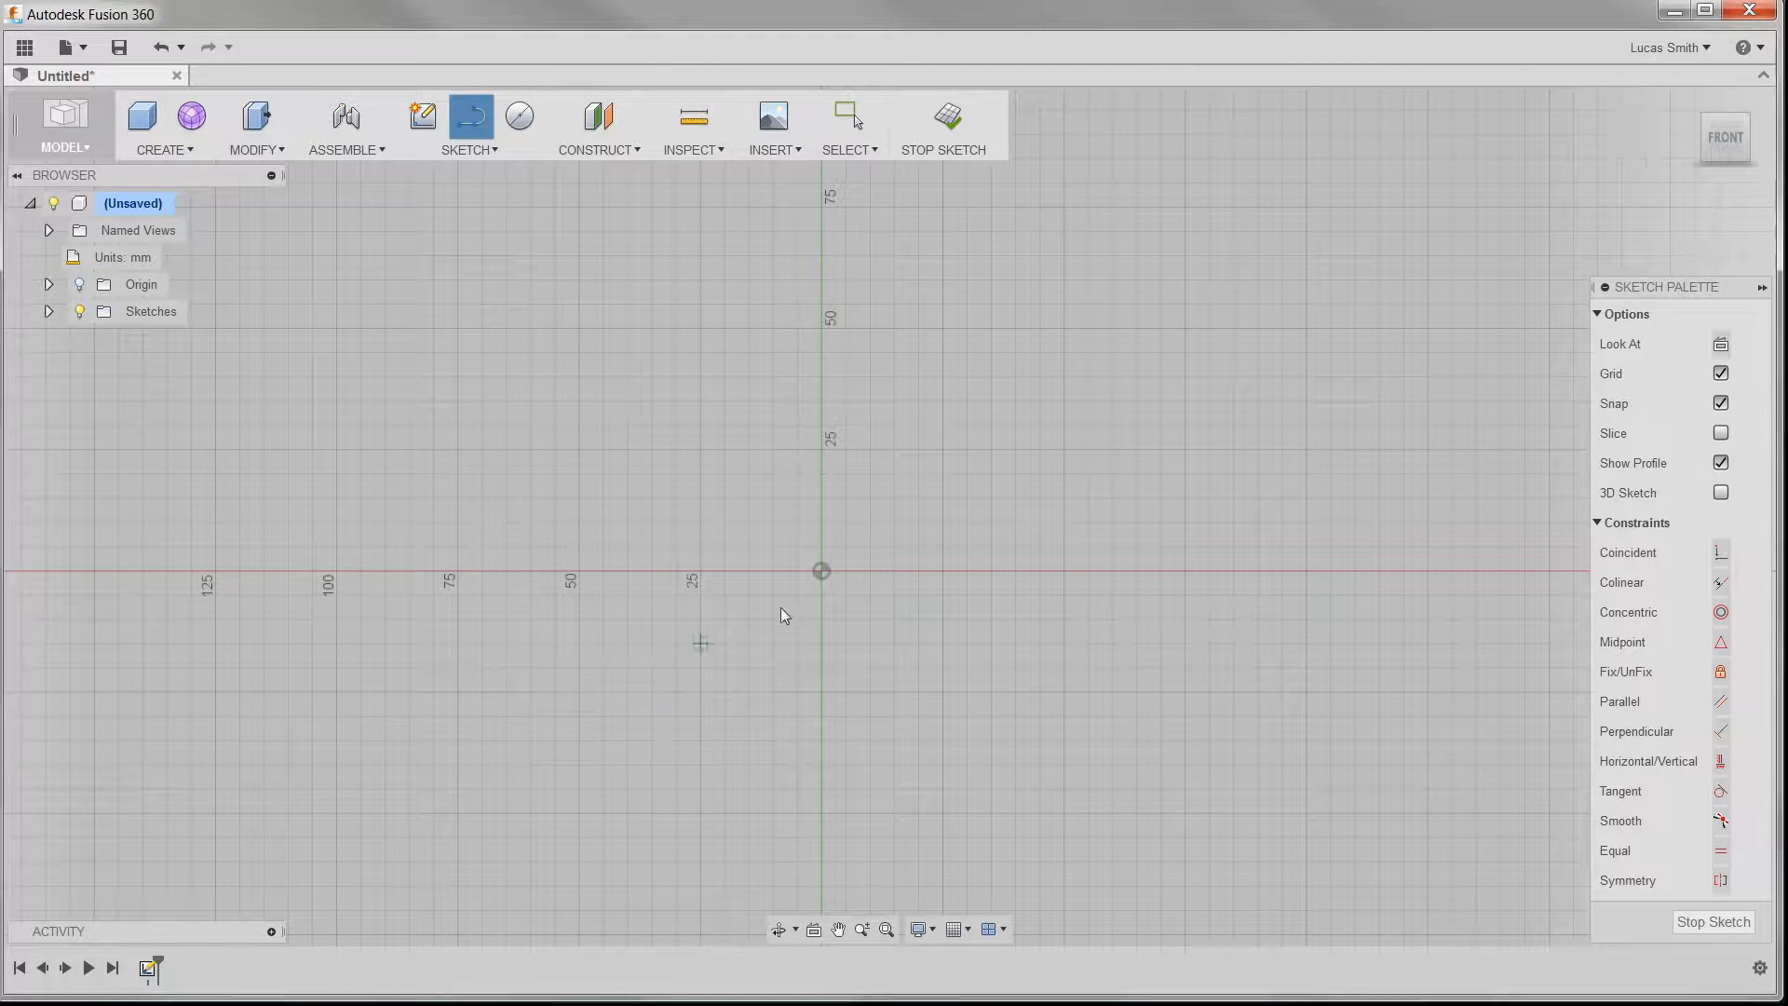
pyautogui.click(821, 570)
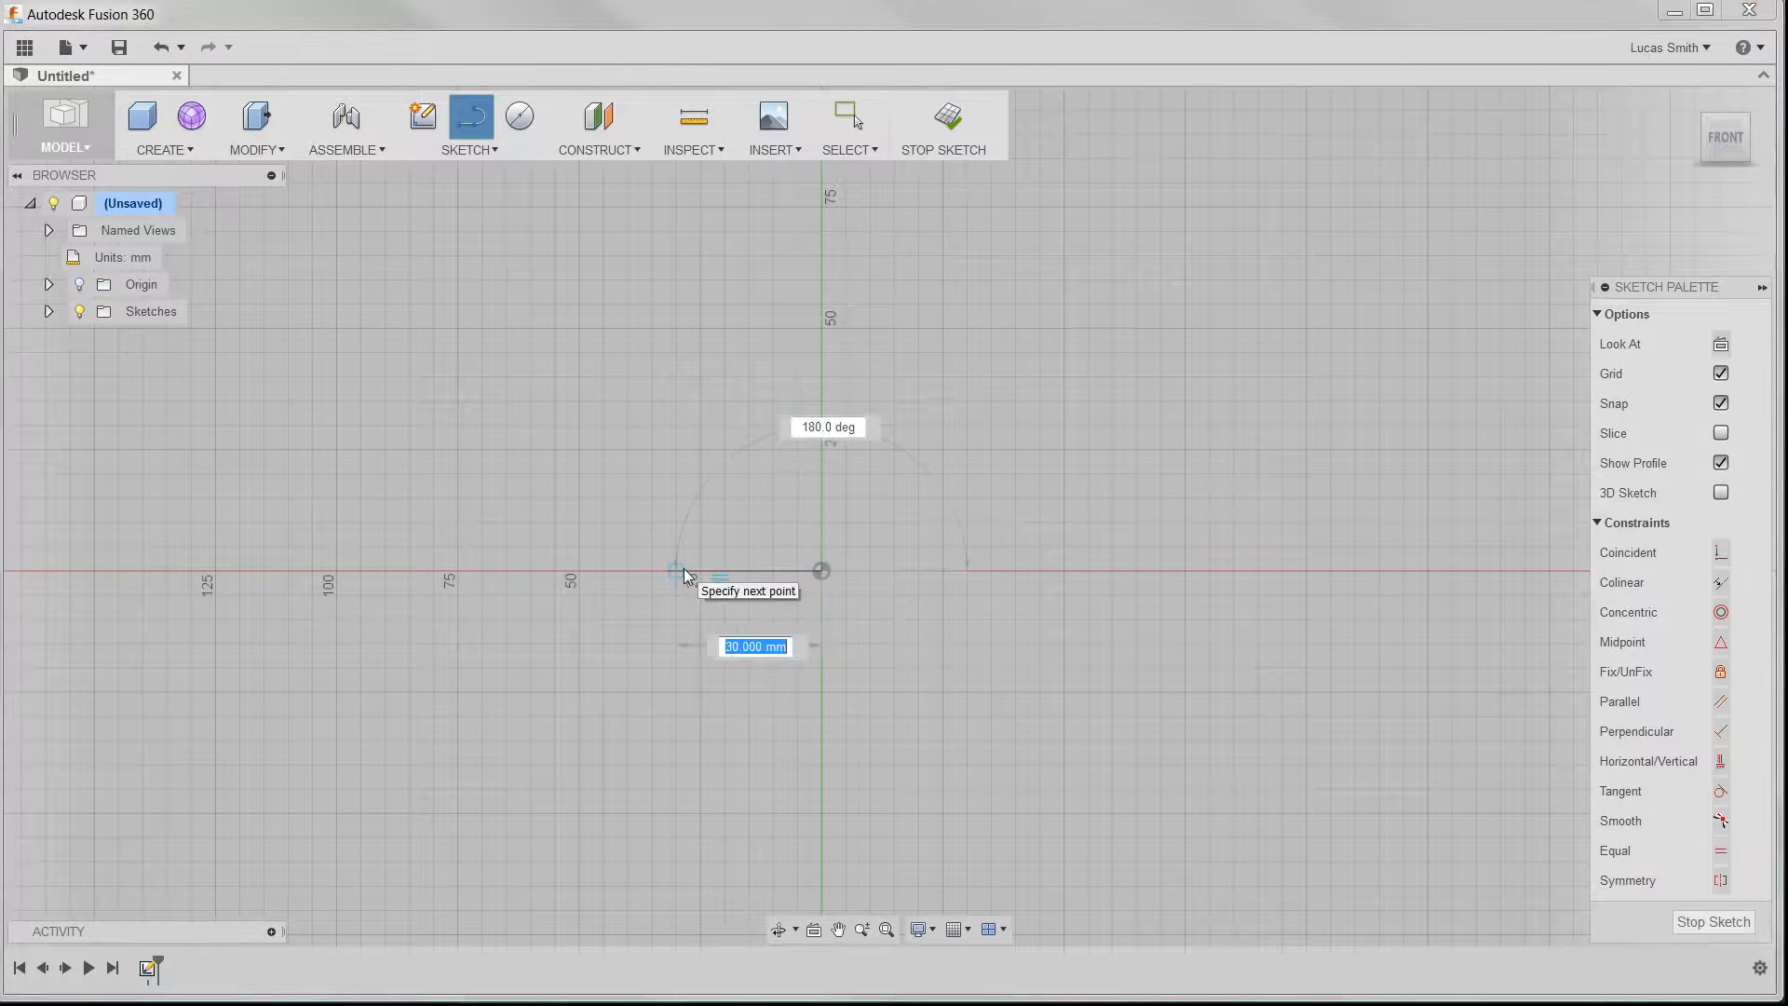
pyautogui.click(684, 571)
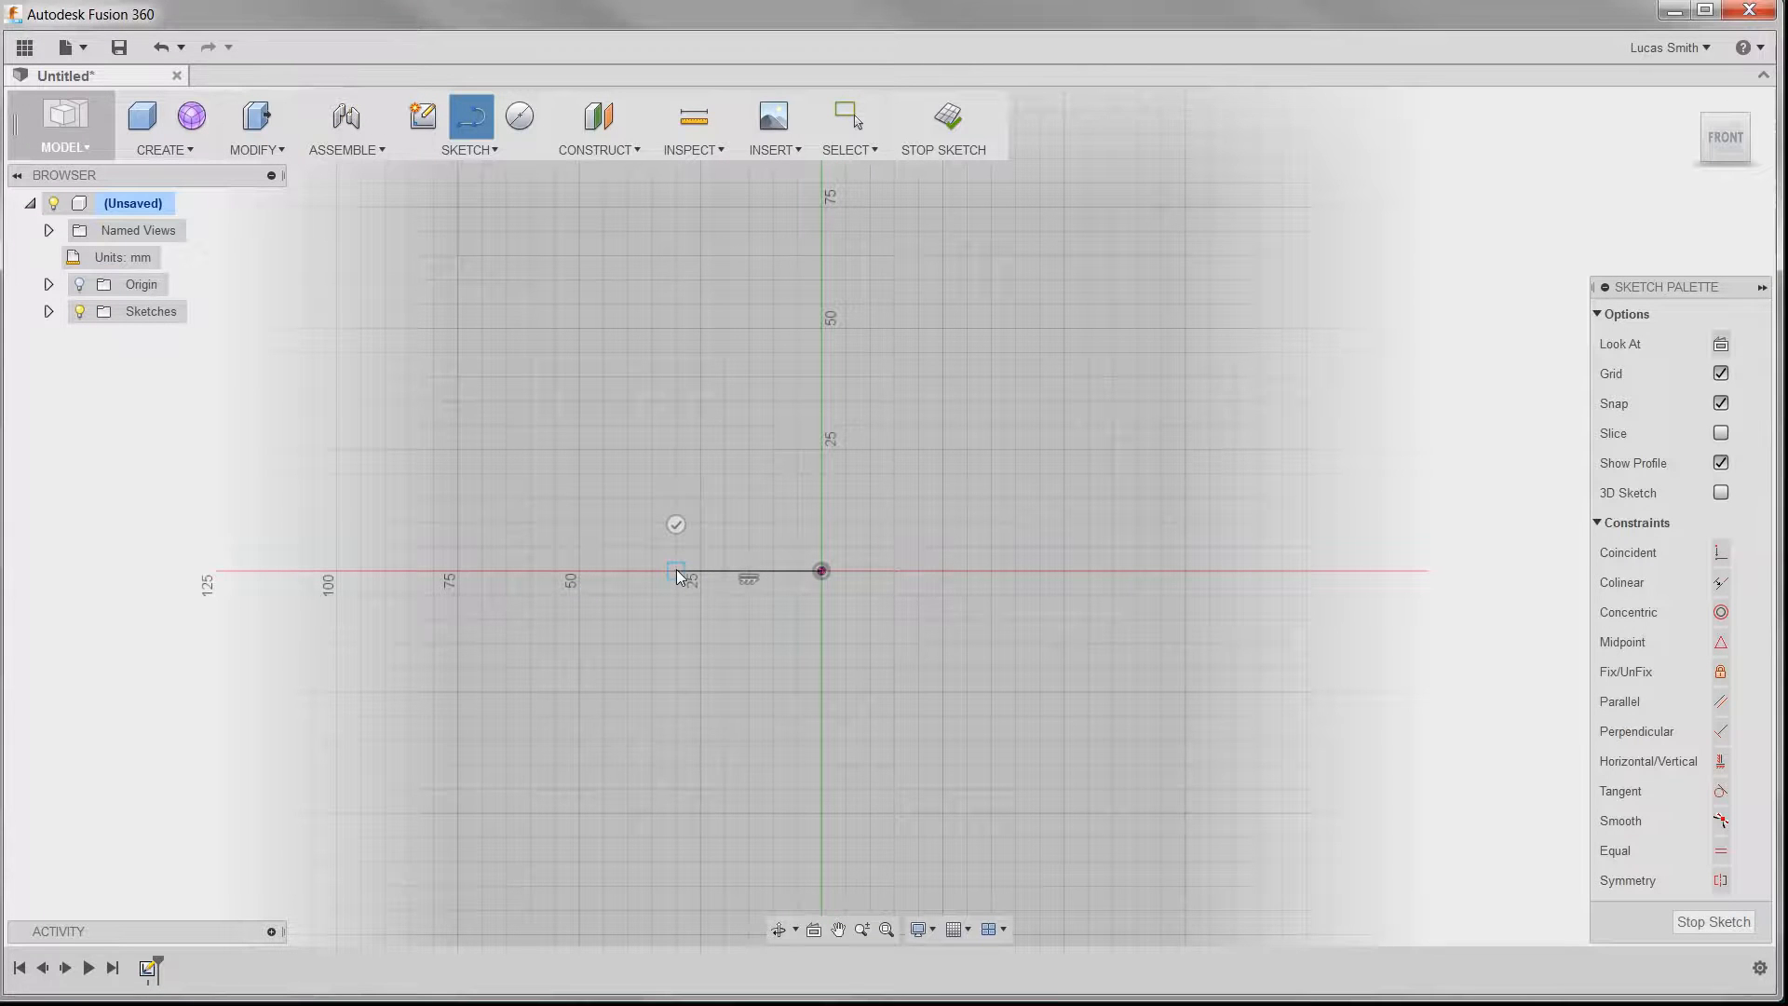
pyautogui.moveTo(677, 573)
pyautogui.mouseDown()
pyautogui.moveTo(580, 518)
pyautogui.moveTo(531, 427)
pyautogui.mouseUp()
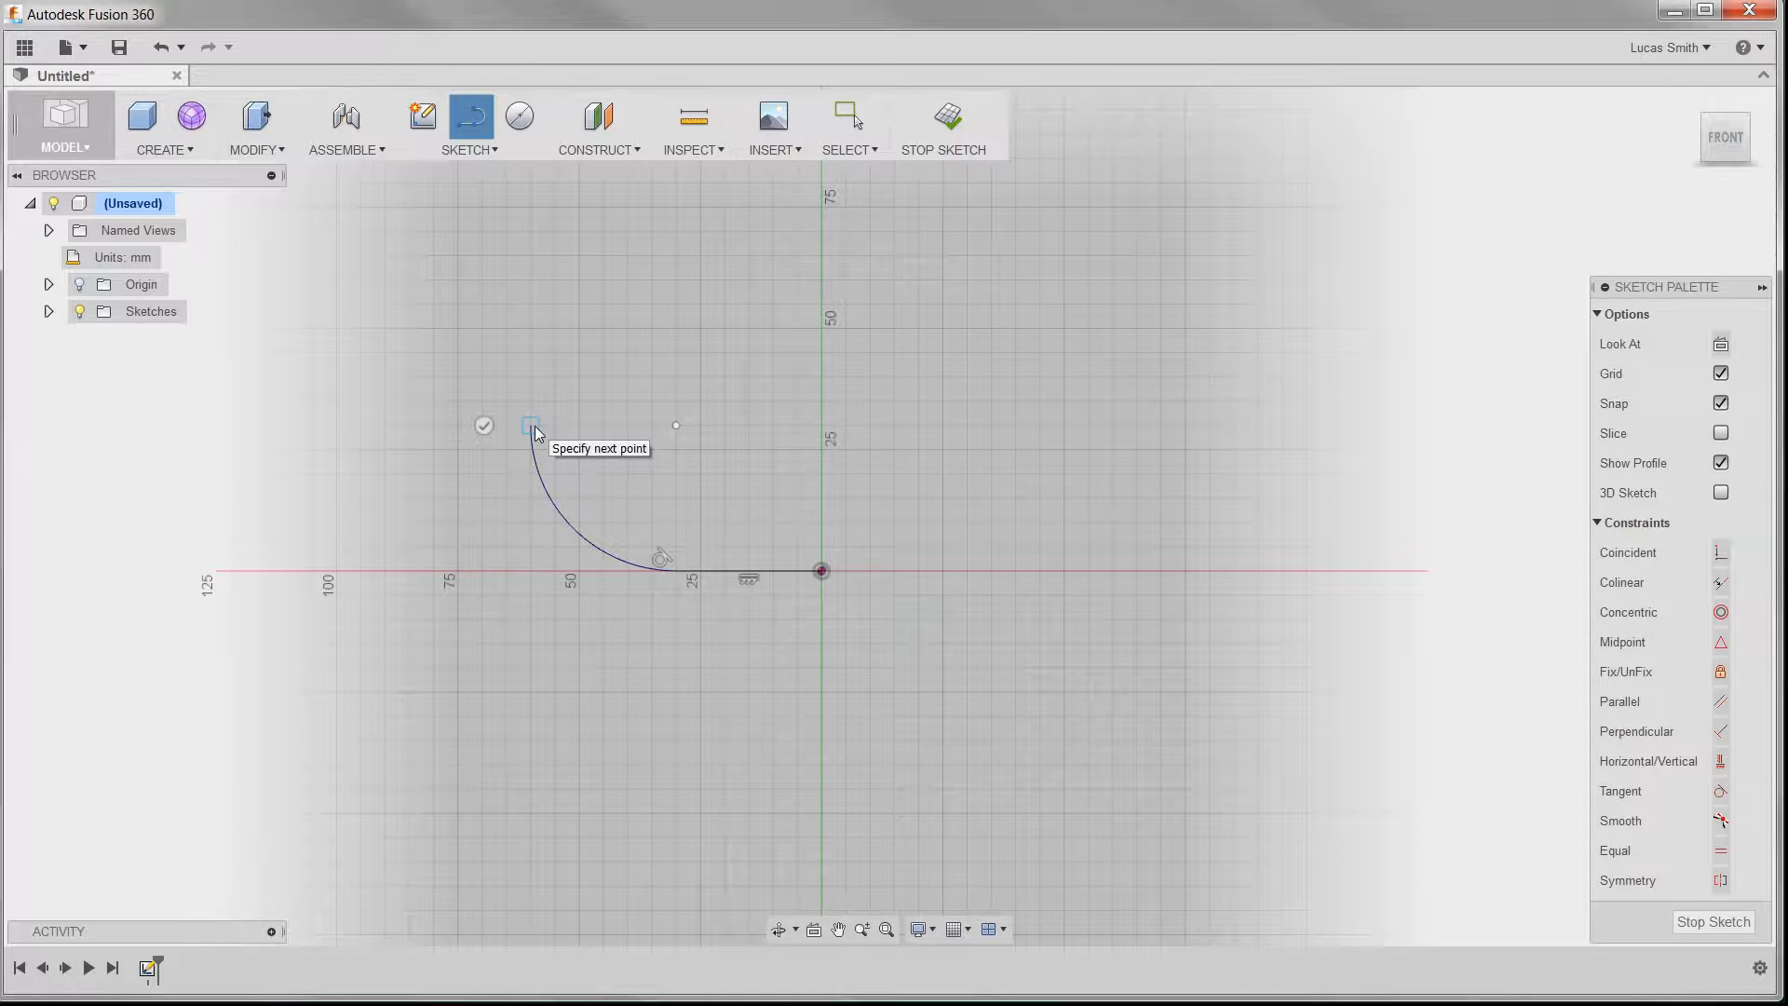
pyautogui.click(527, 287)
pyautogui.moveTo(527, 283)
pyautogui.mouseDown()
pyautogui.moveTo(573, 240)
pyautogui.moveTo(638, 281)
pyautogui.mouseUp()
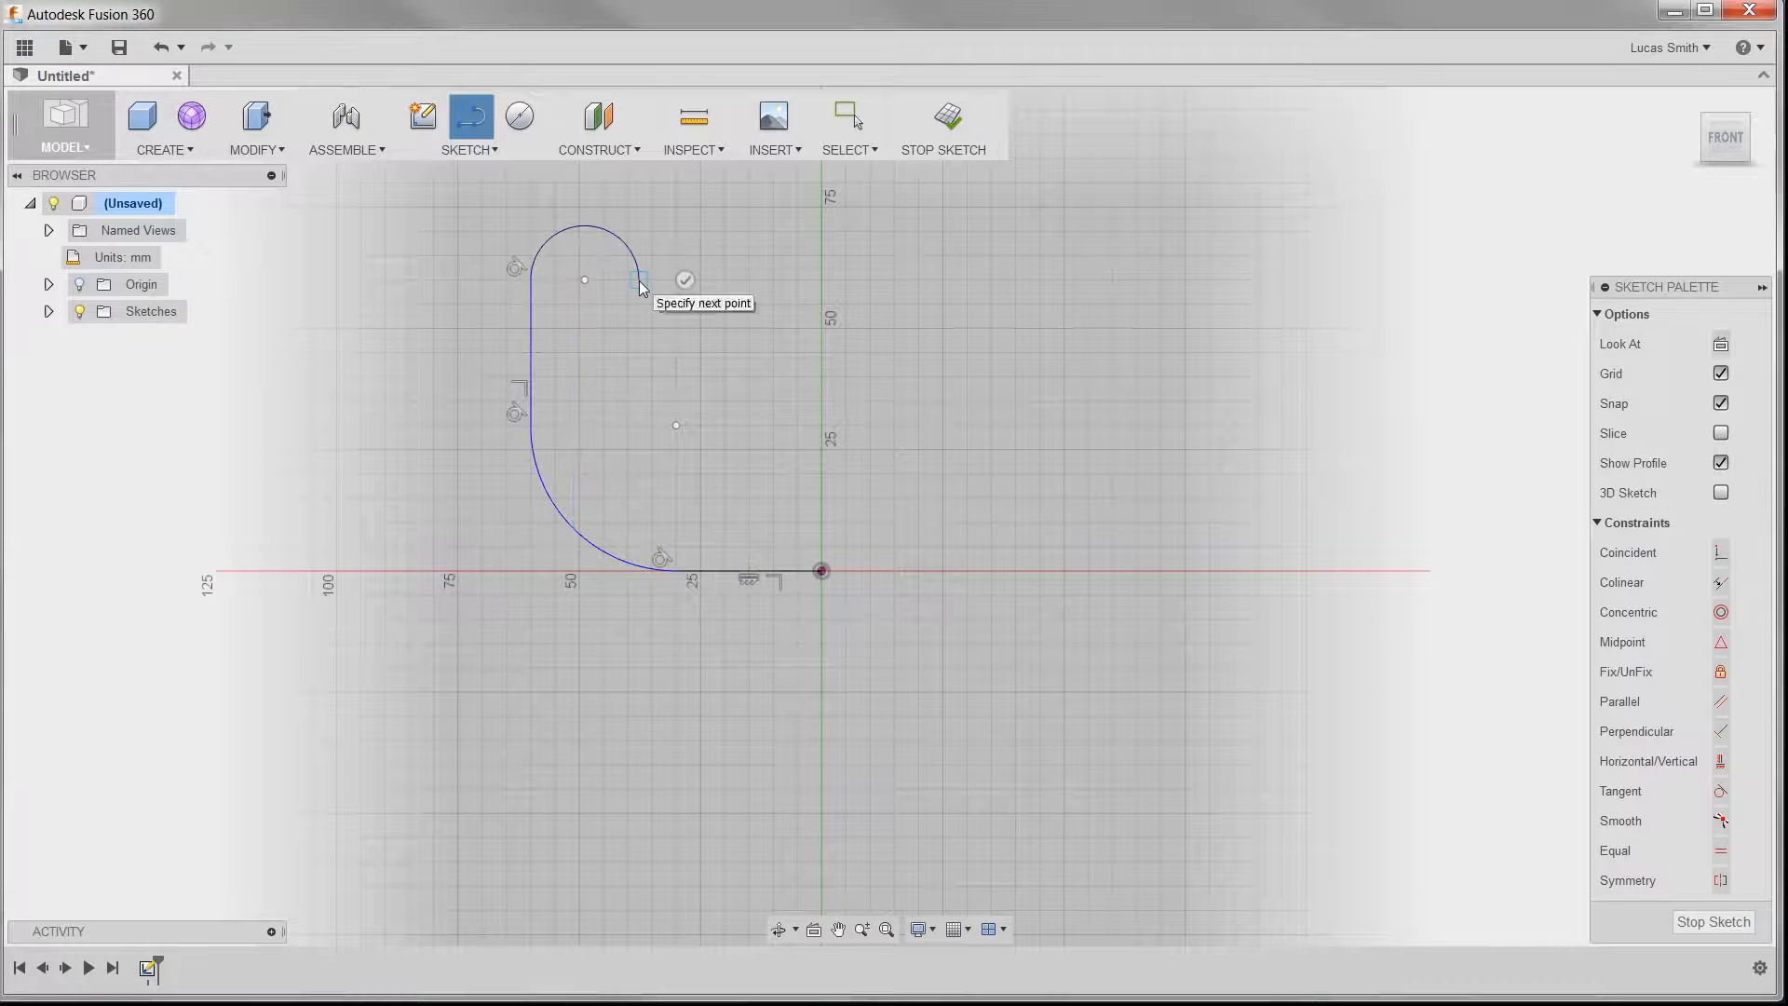
# Step: Close the L-shaped profile with a vertical line downward, a tangent inner arc of about 11 mm radius, and straight lines back to the origin
pyautogui.click(638, 392)
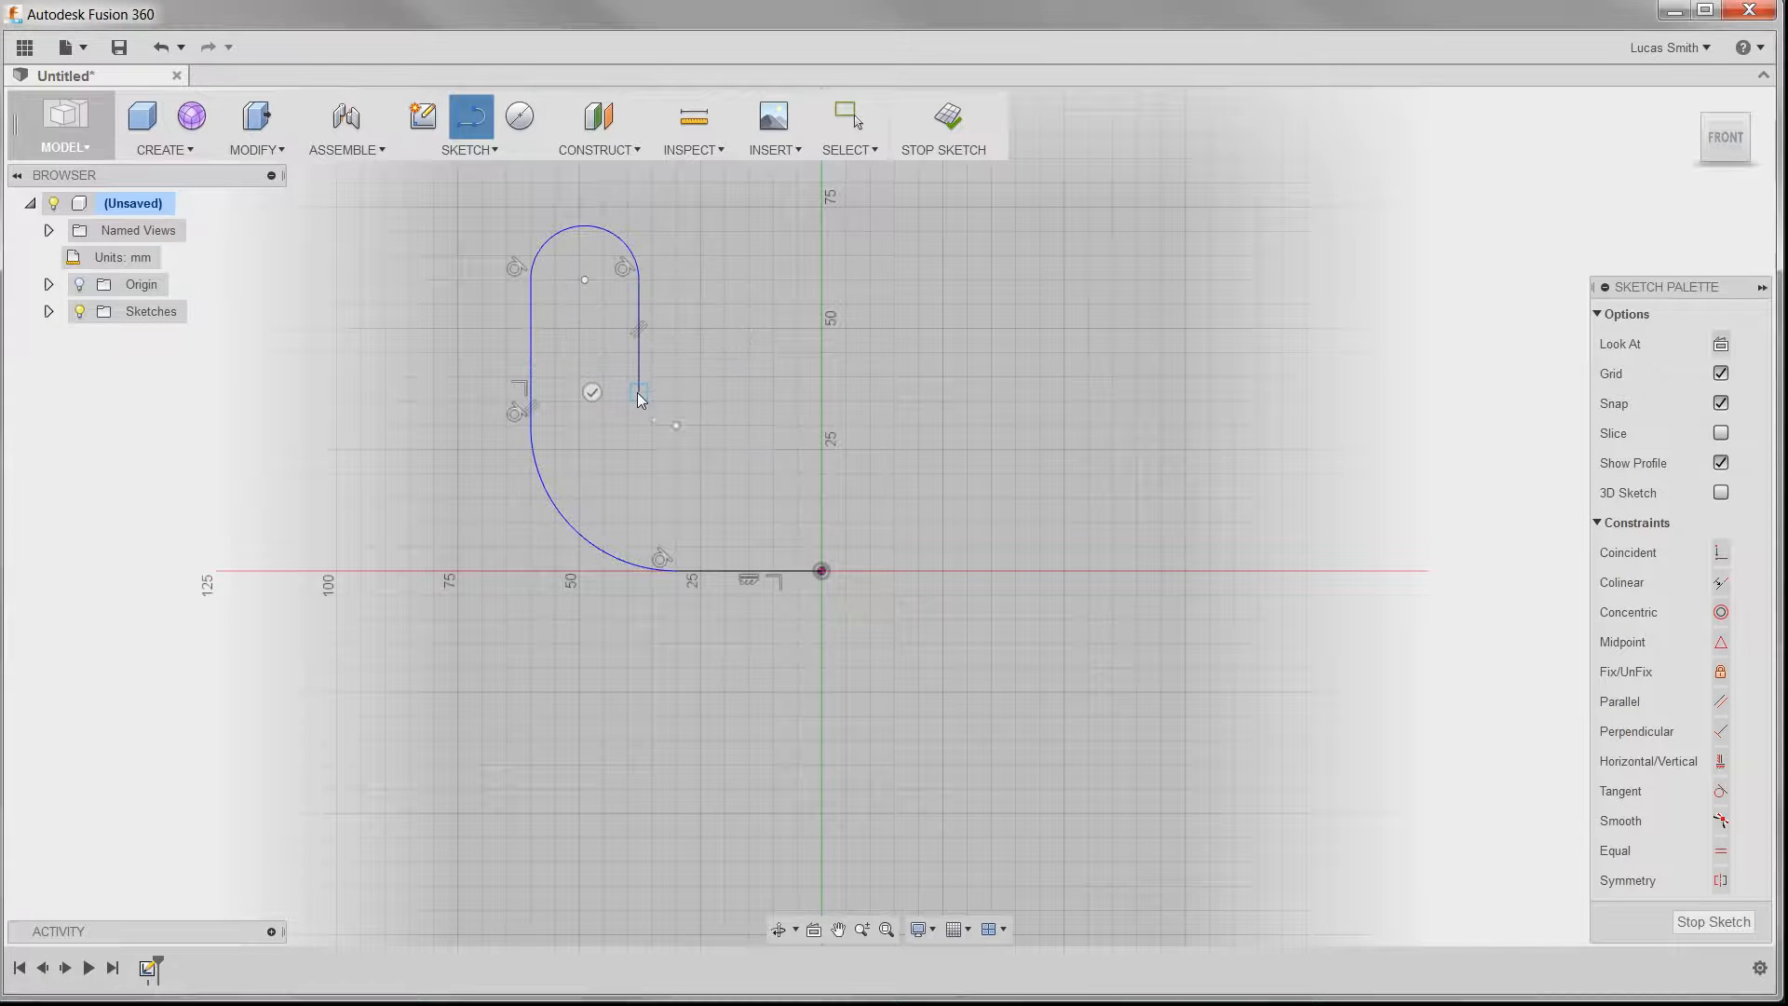
pyautogui.moveTo(638, 395)
pyautogui.mouseDown()
pyautogui.moveTo(635, 455)
pyautogui.moveTo(690, 445)
pyautogui.mouseUp()
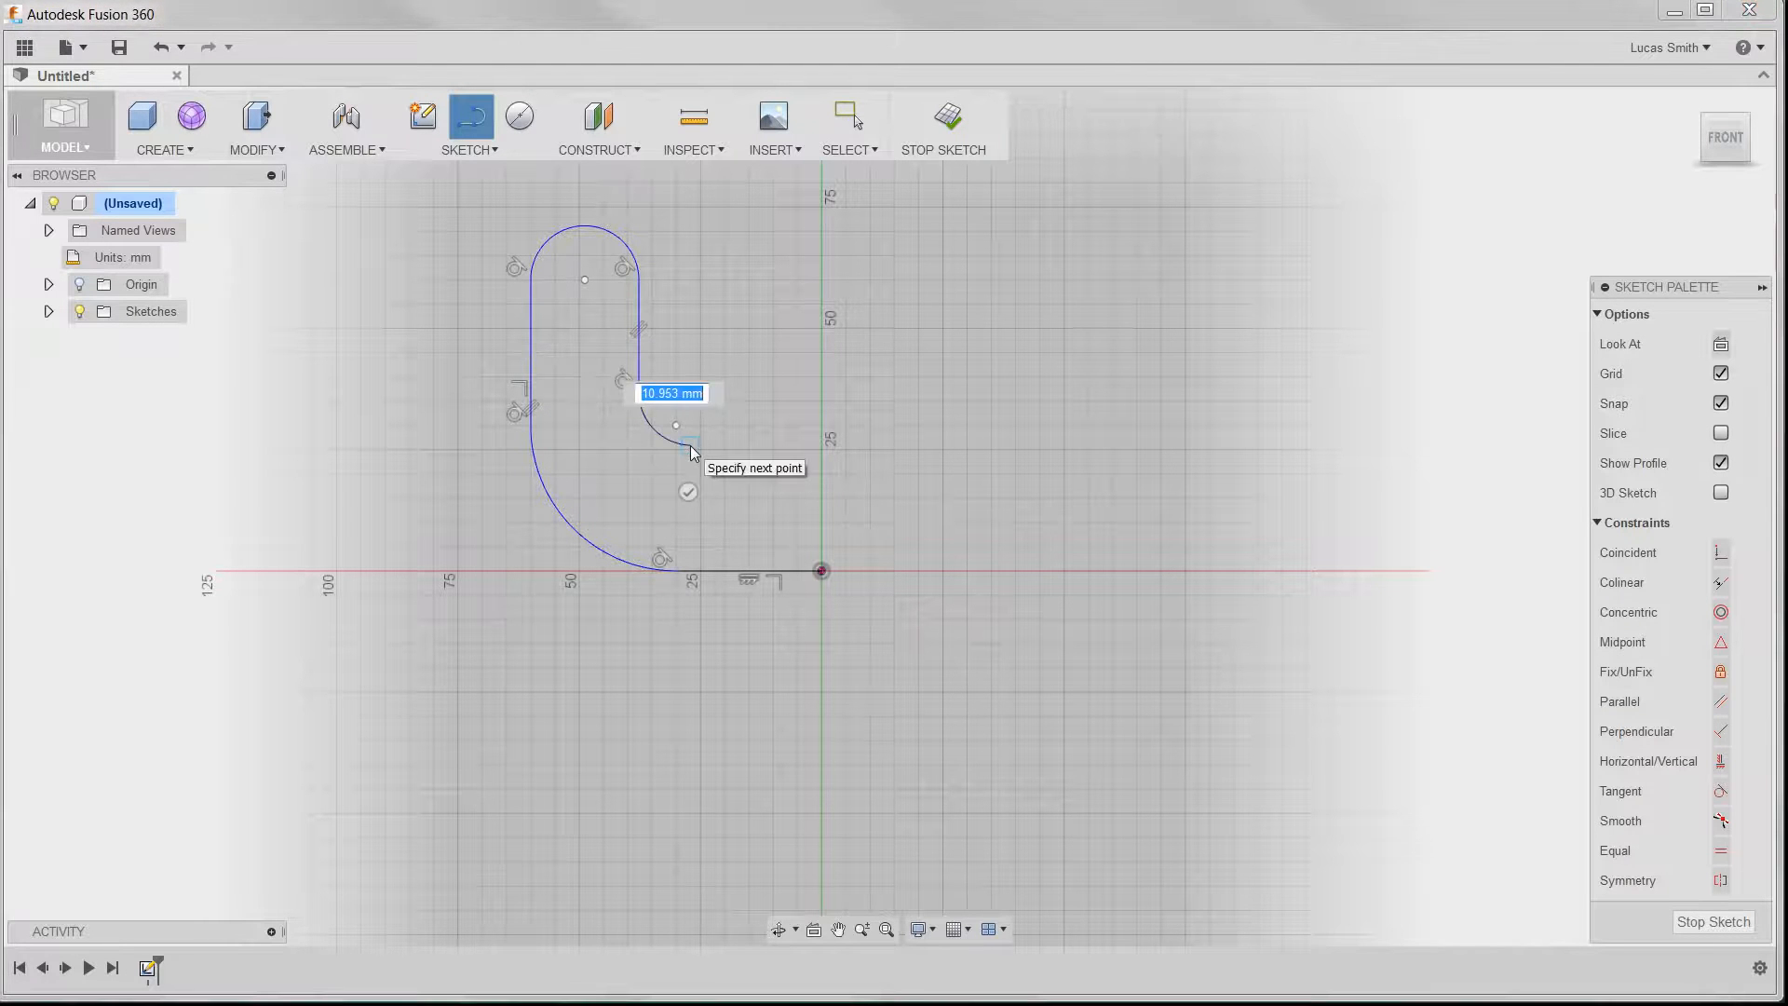
pyautogui.click(819, 445)
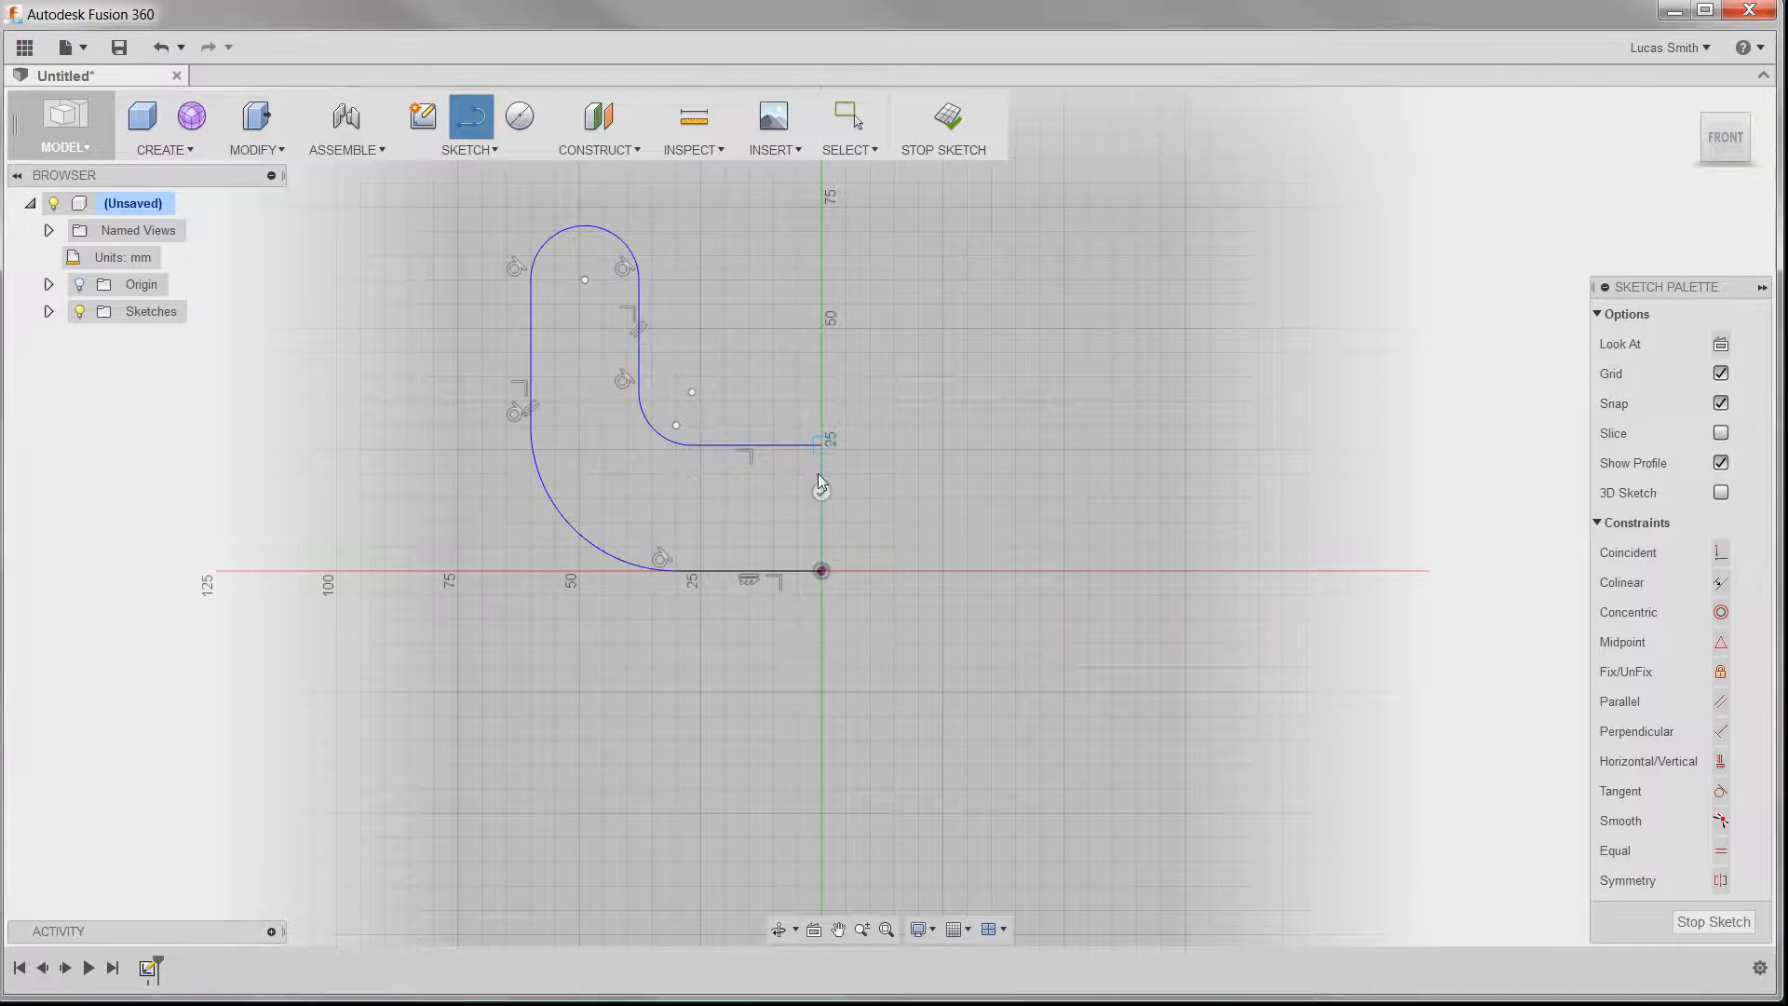
pyautogui.click(821, 570)
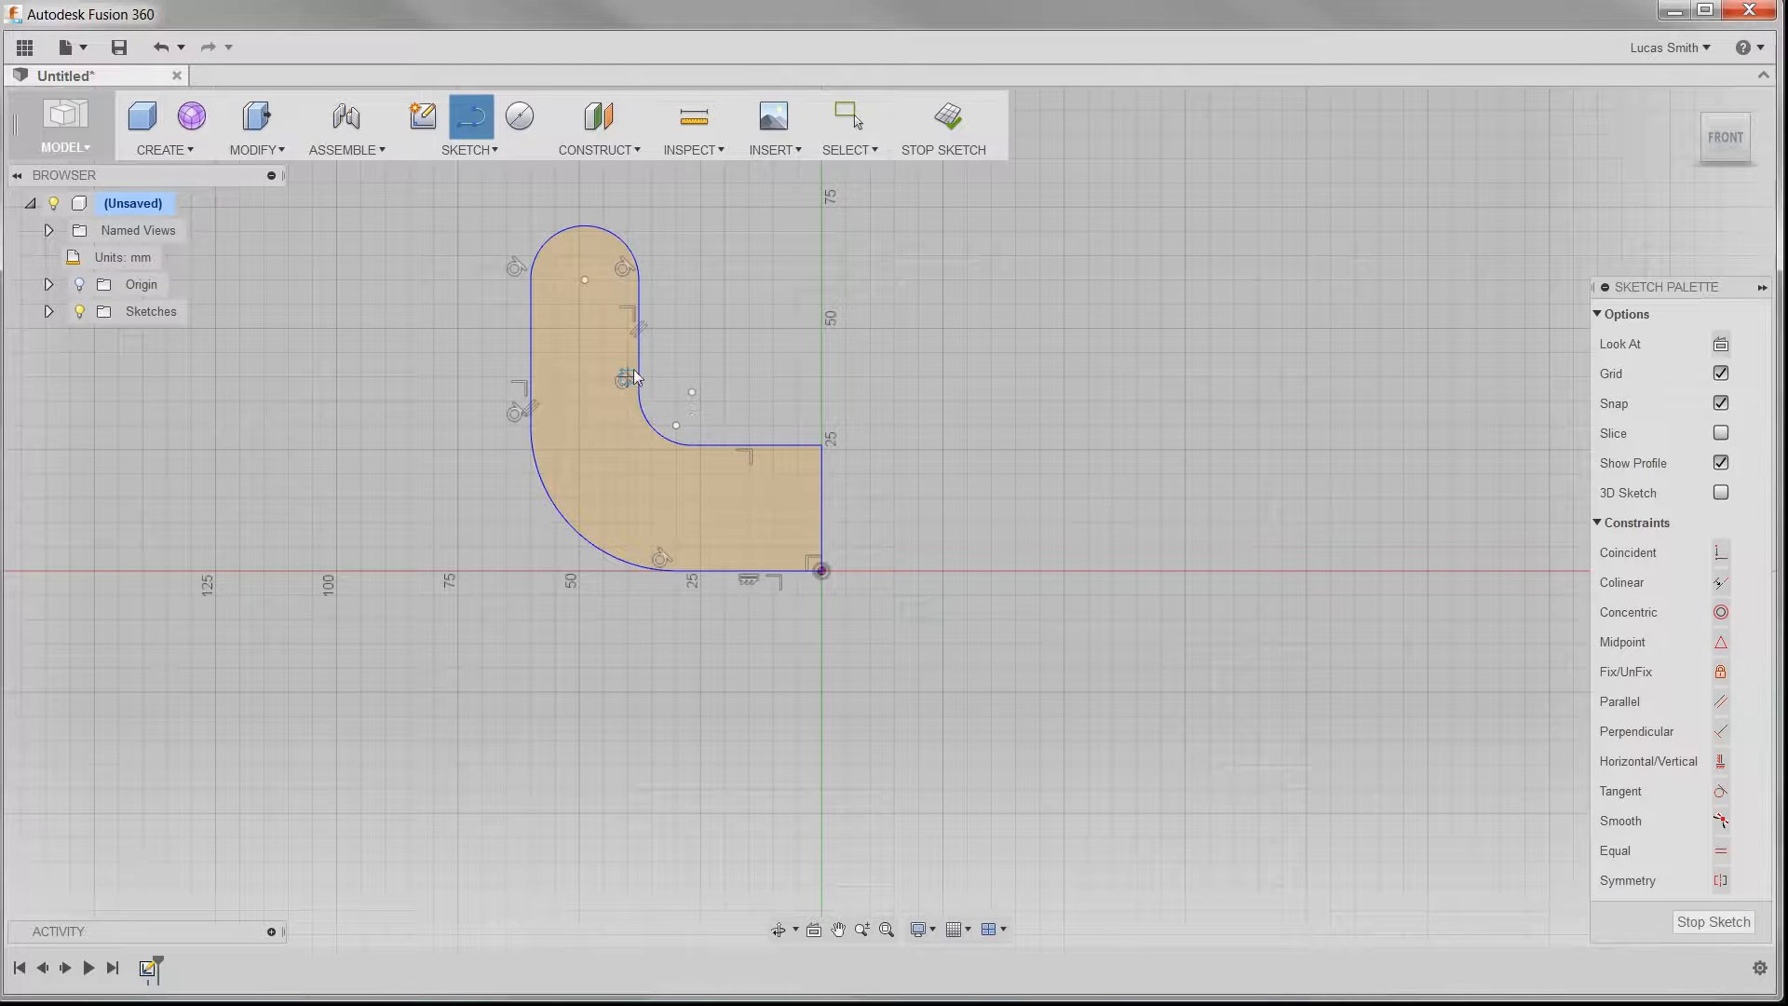
pyautogui.press('Escape')
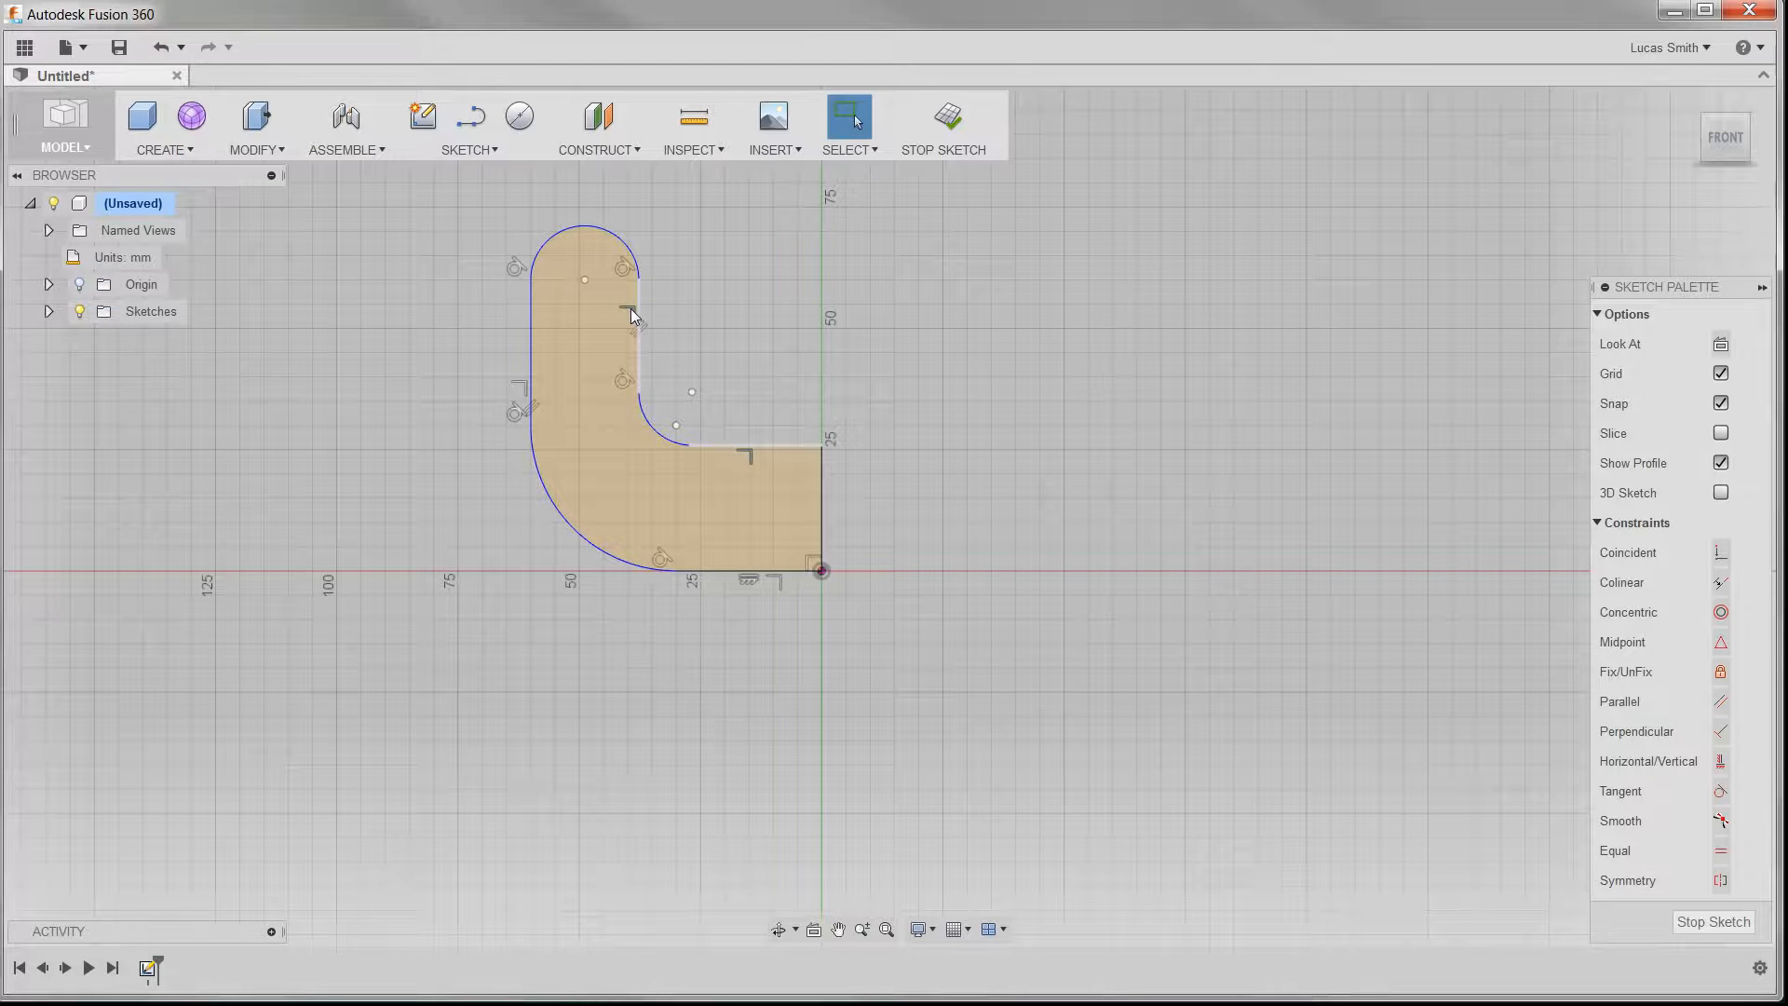
pyautogui.click(811, 361)
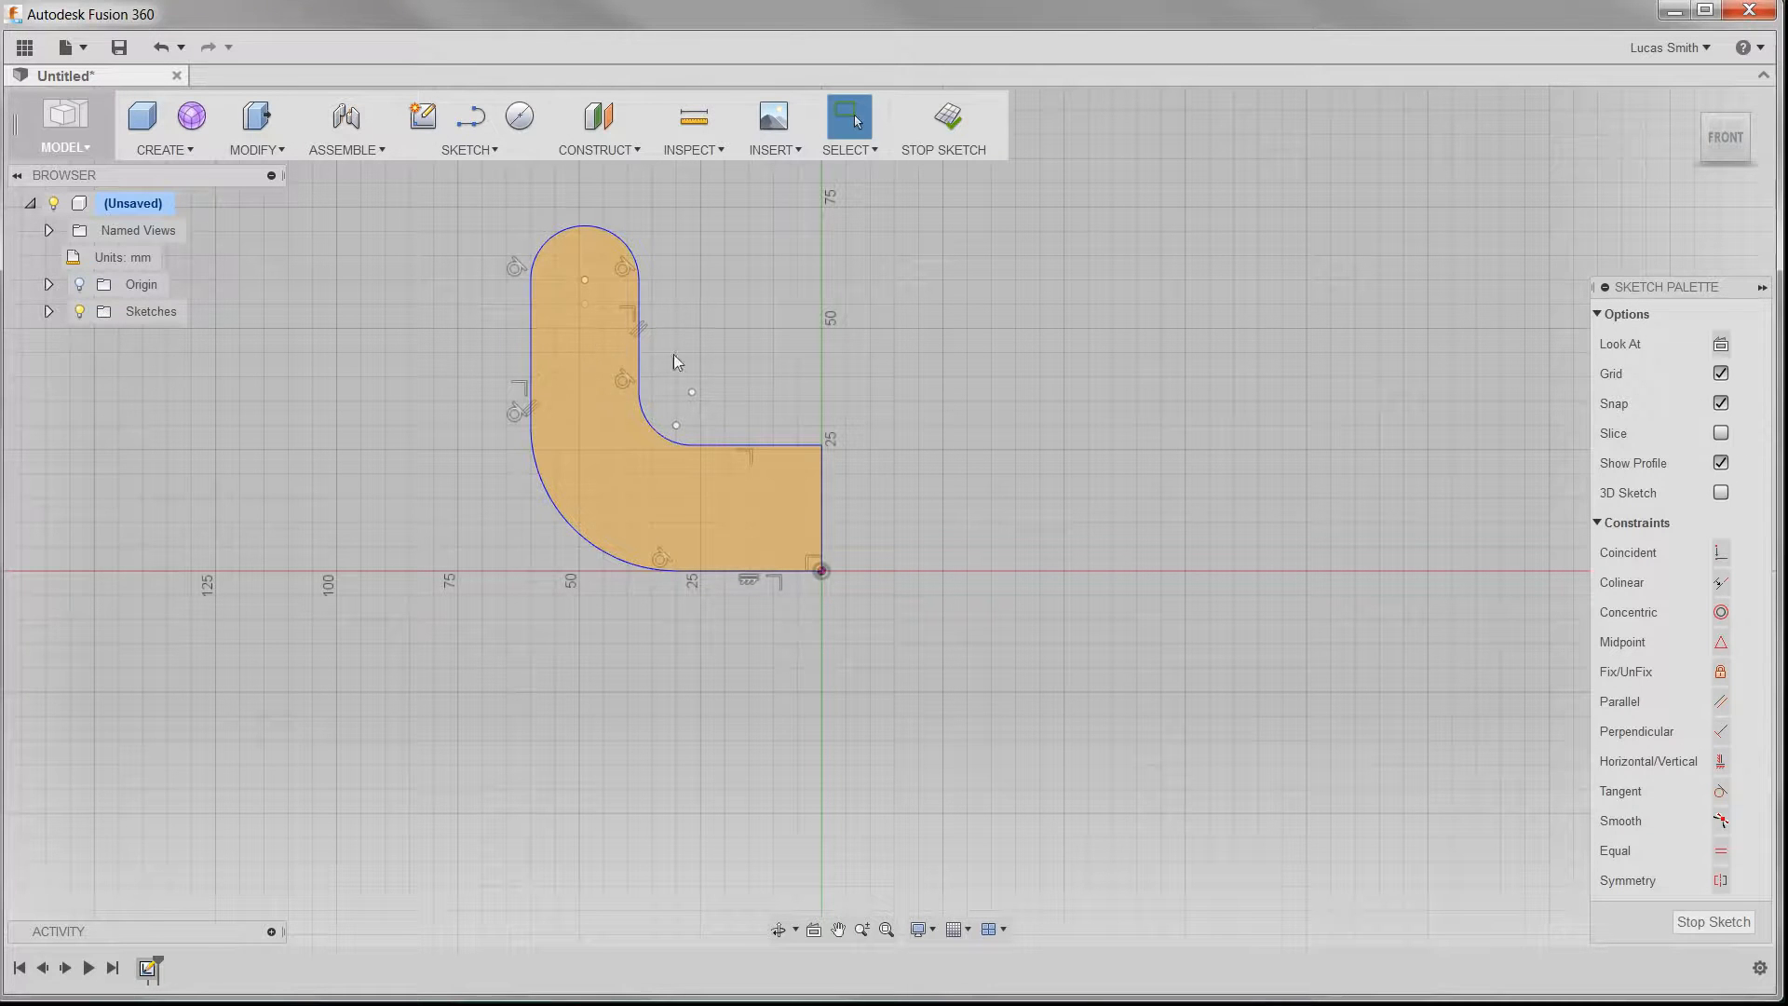
# Step: Sketch a horizontal centreline about 25 mm long inside the profile's lower arm, starting at the midpoint of its vertical end edge
pyautogui.press('l')
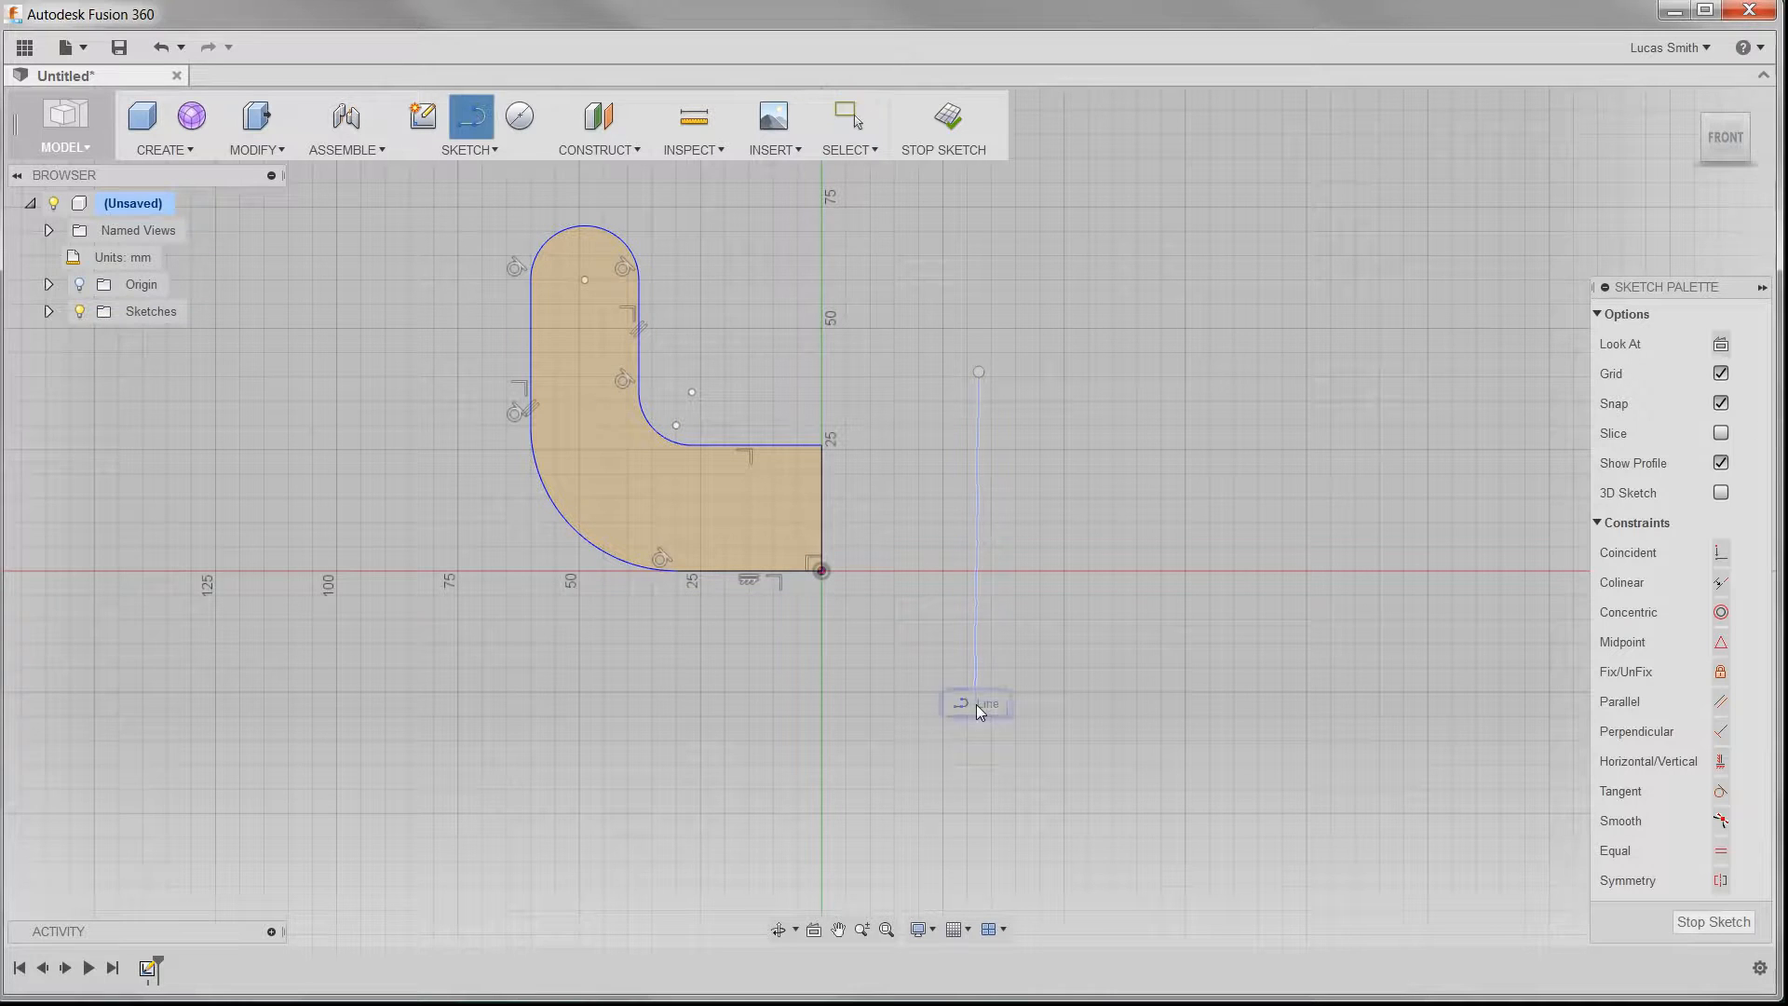
pyautogui.click(823, 506)
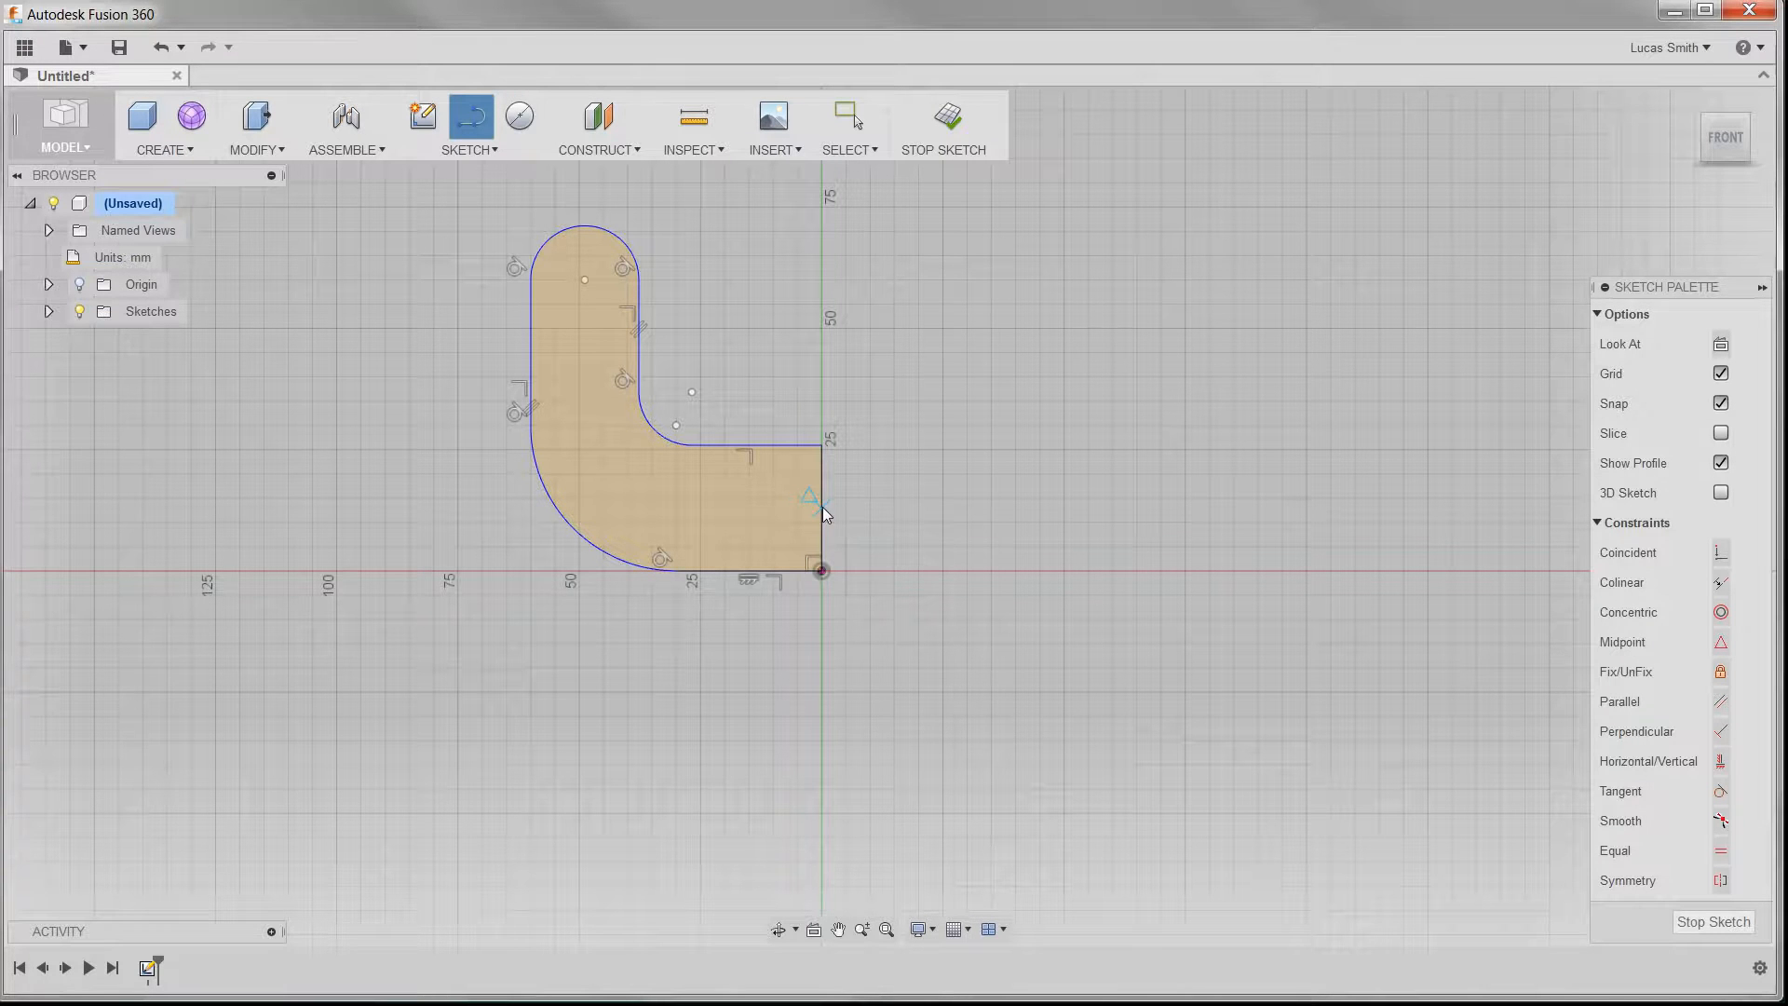
pyautogui.click(706, 505)
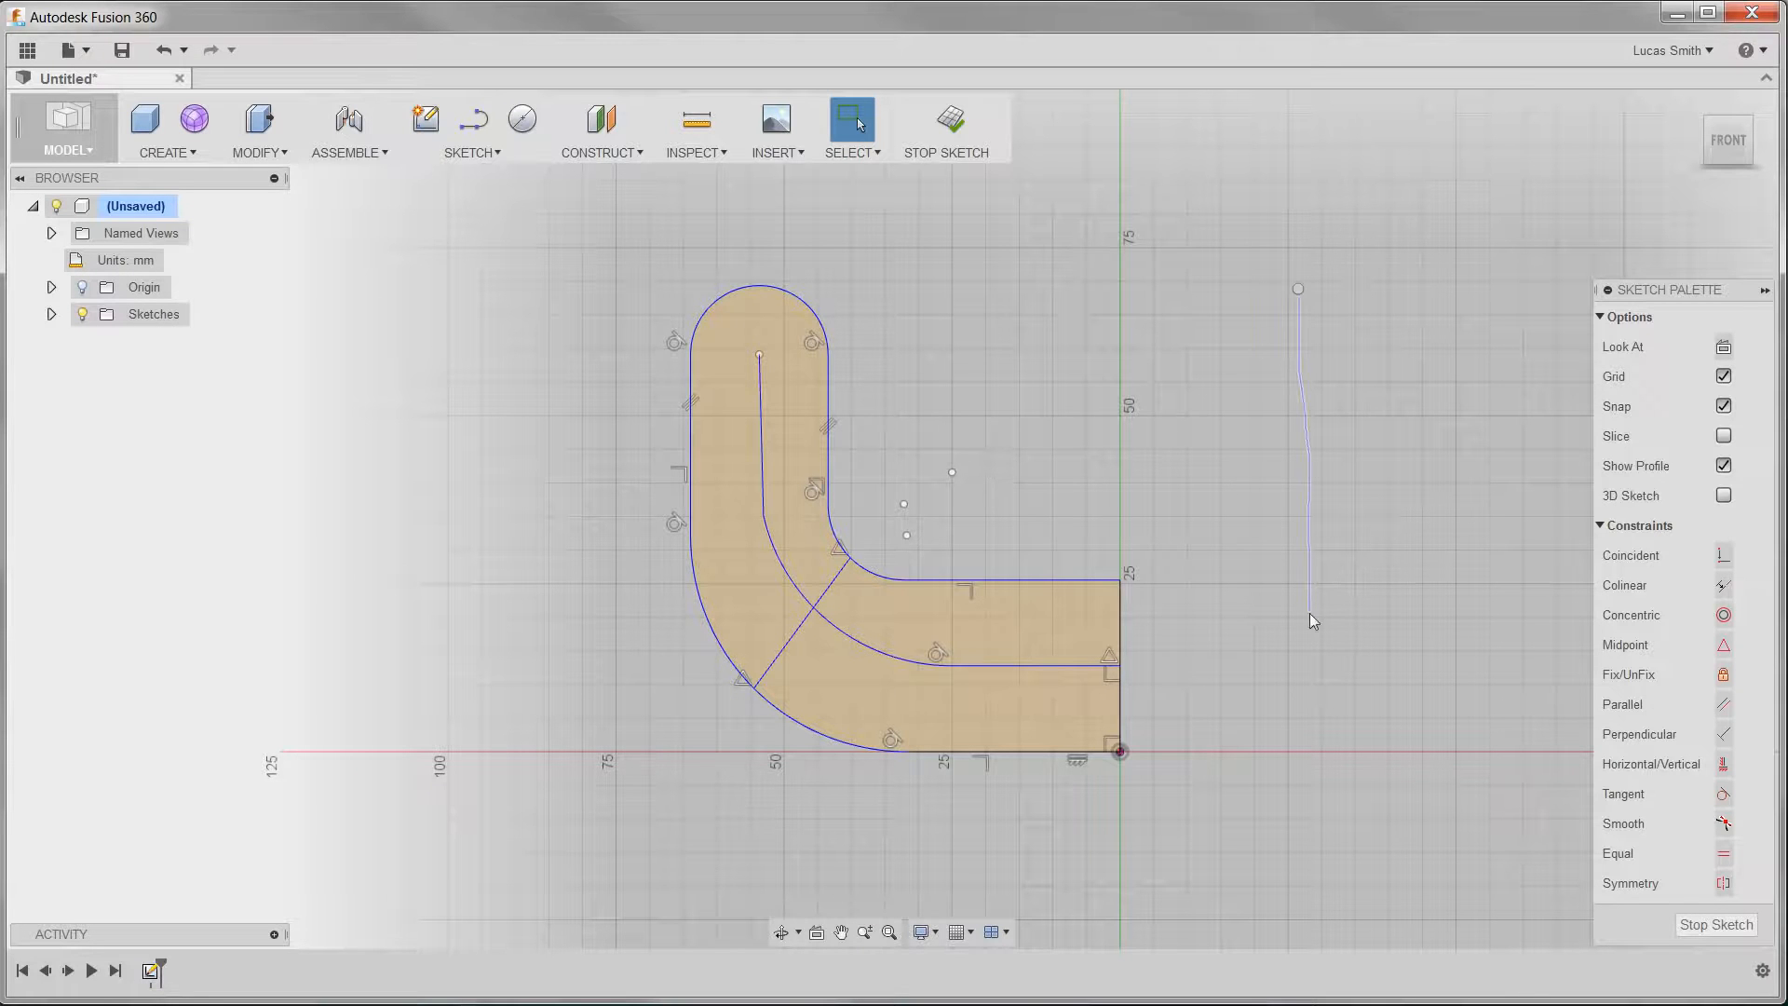
# Step: Sketch a center-diameter circle about 7.6 mm across at the centre of the profile's rounded upper end
pyautogui.press('c')
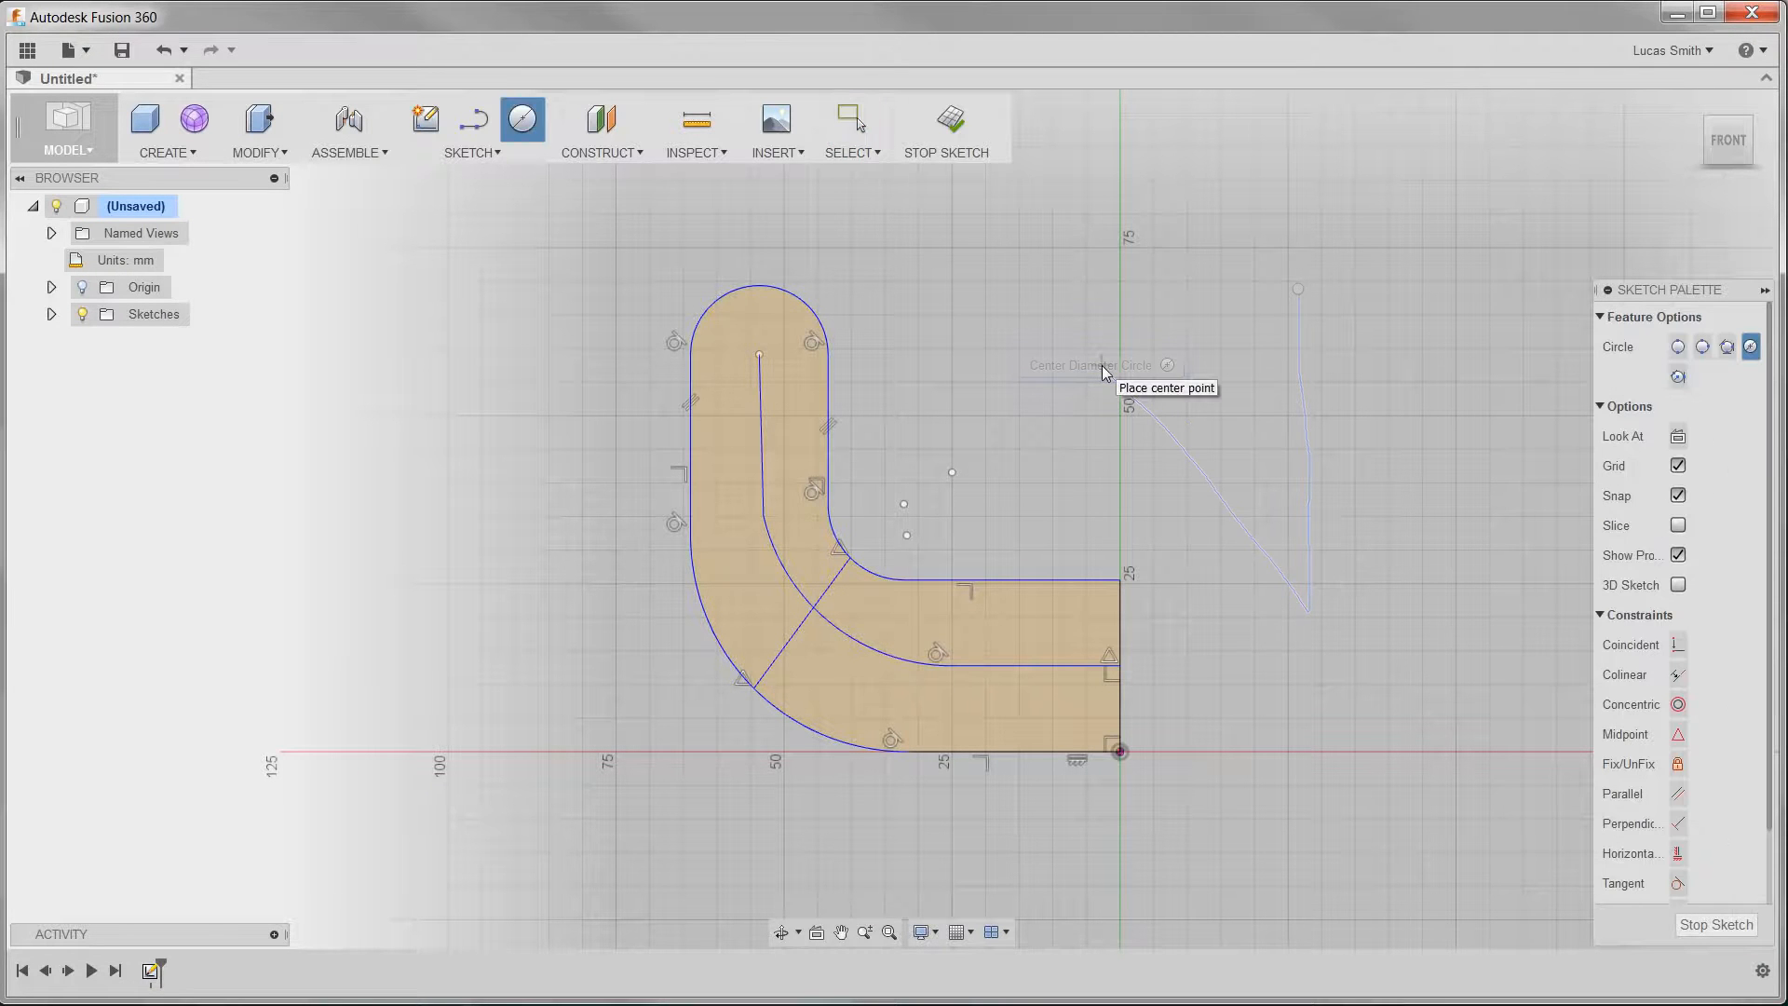
pyautogui.click(759, 355)
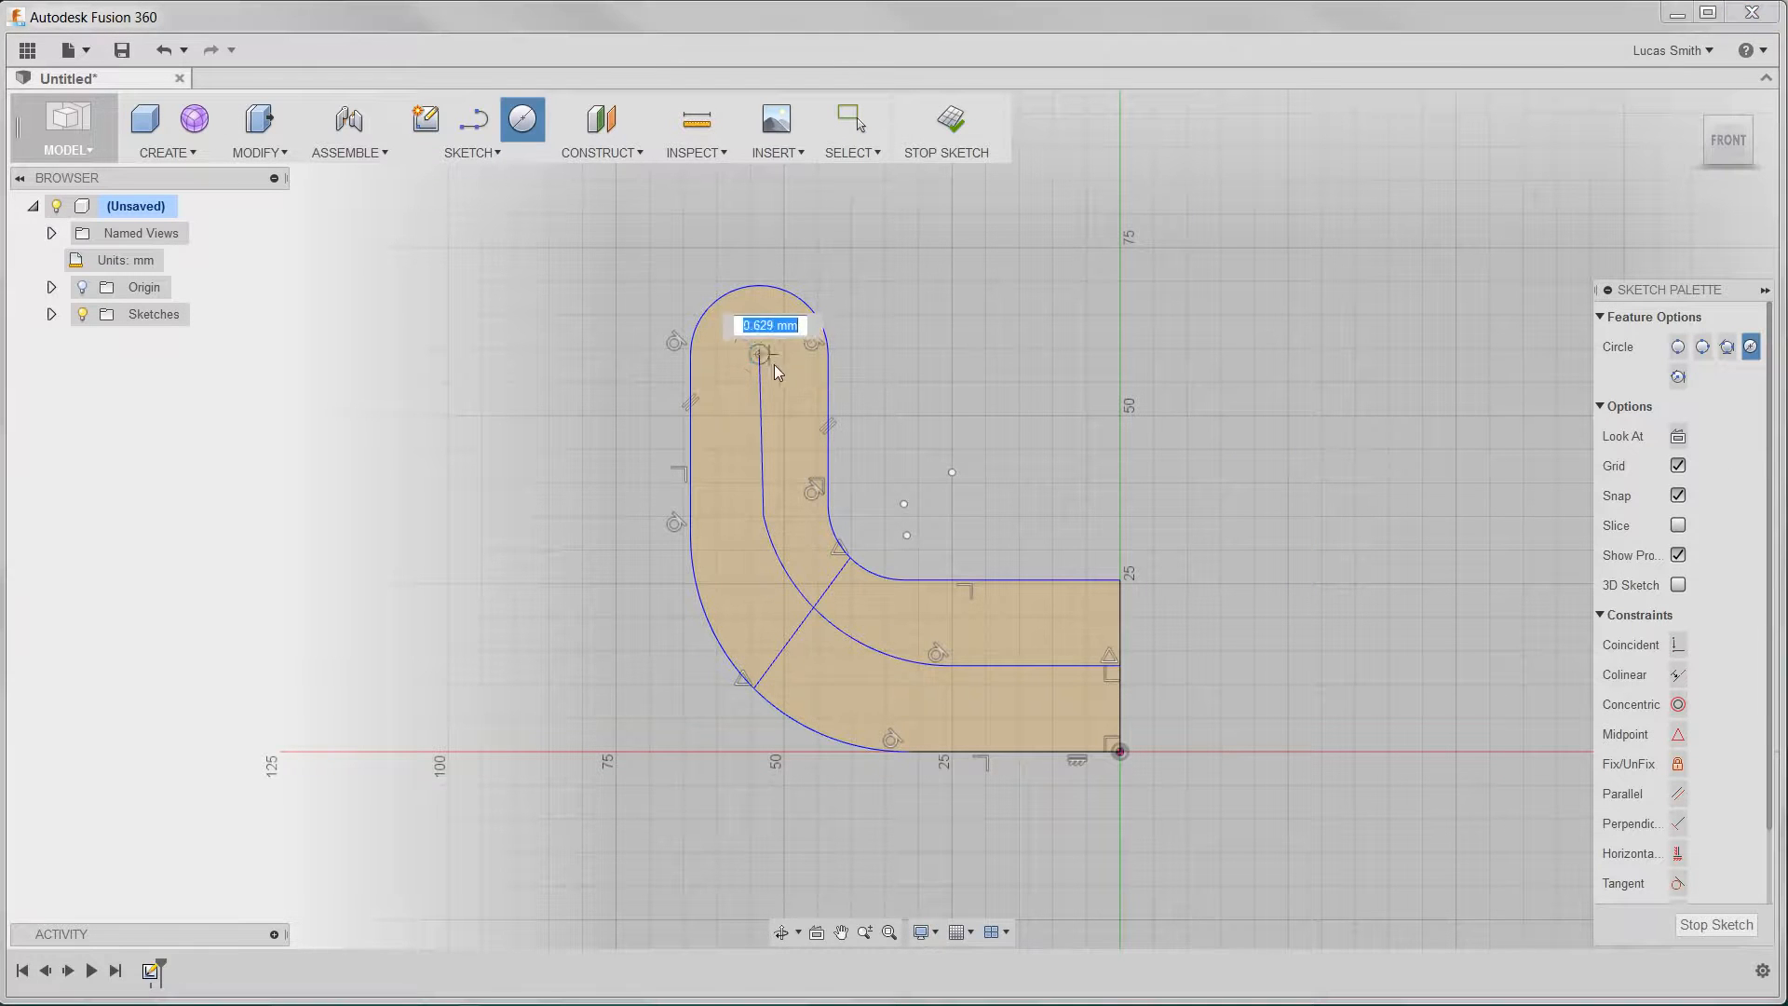
pyautogui.write('7.5')
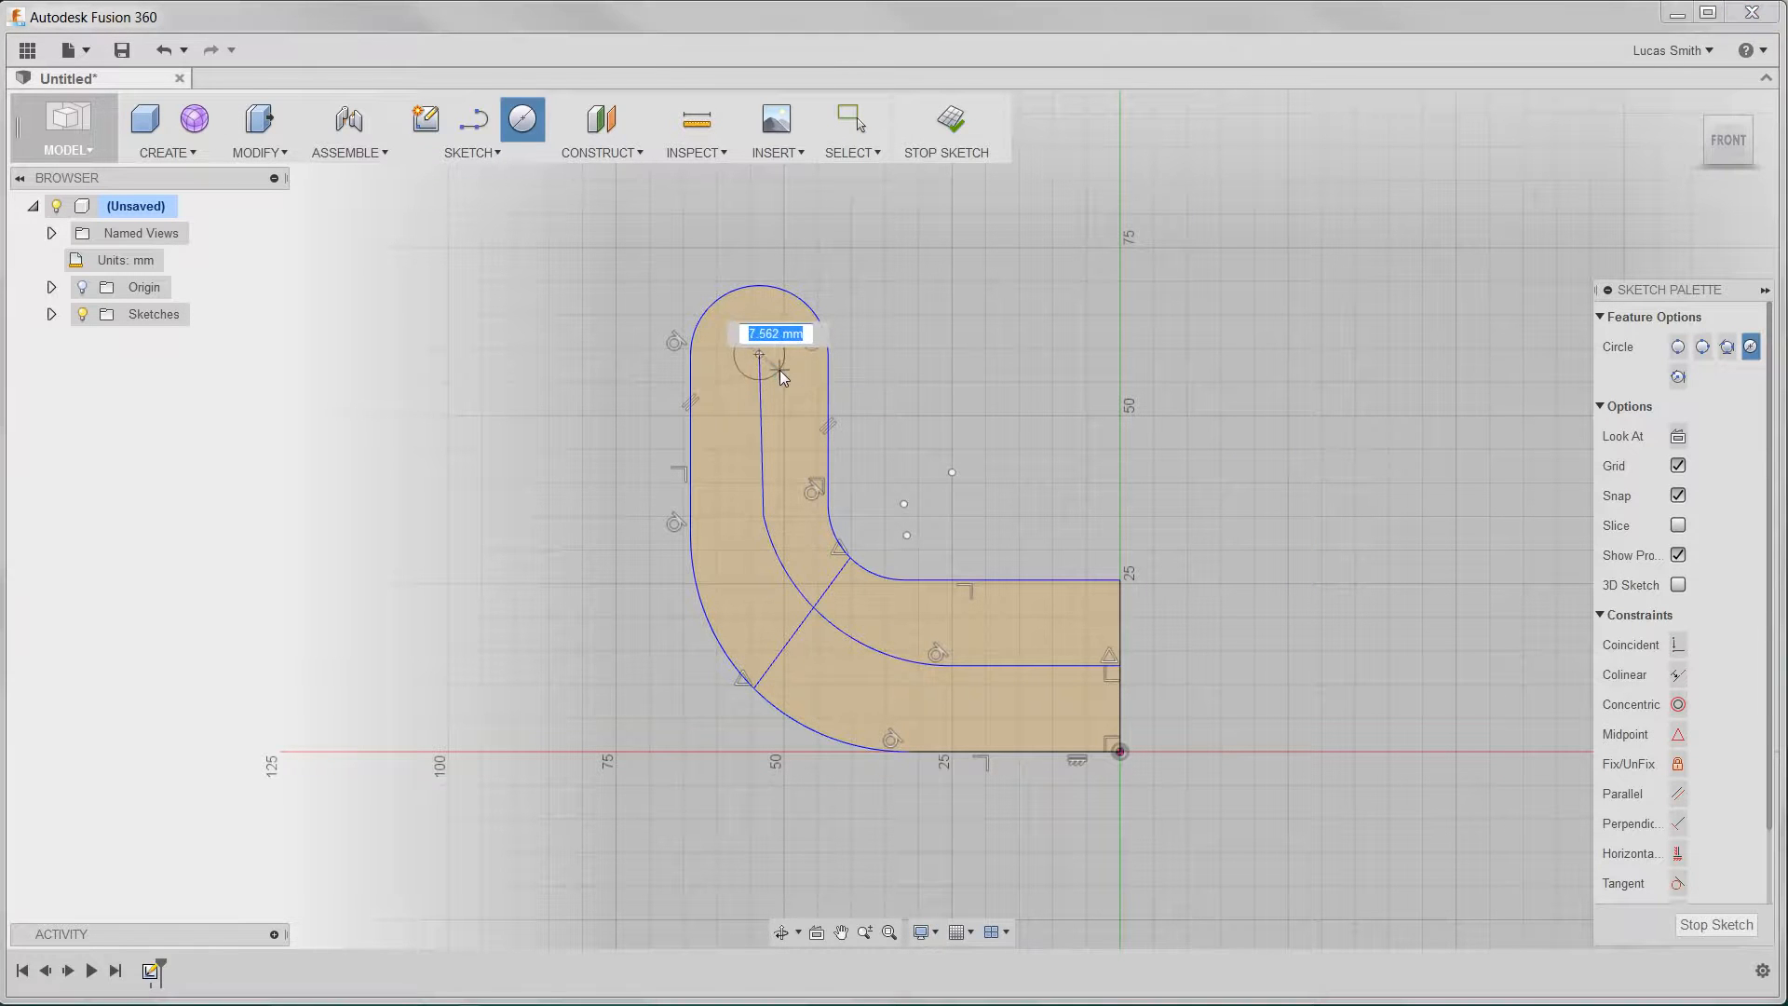
pyautogui.press('Return')
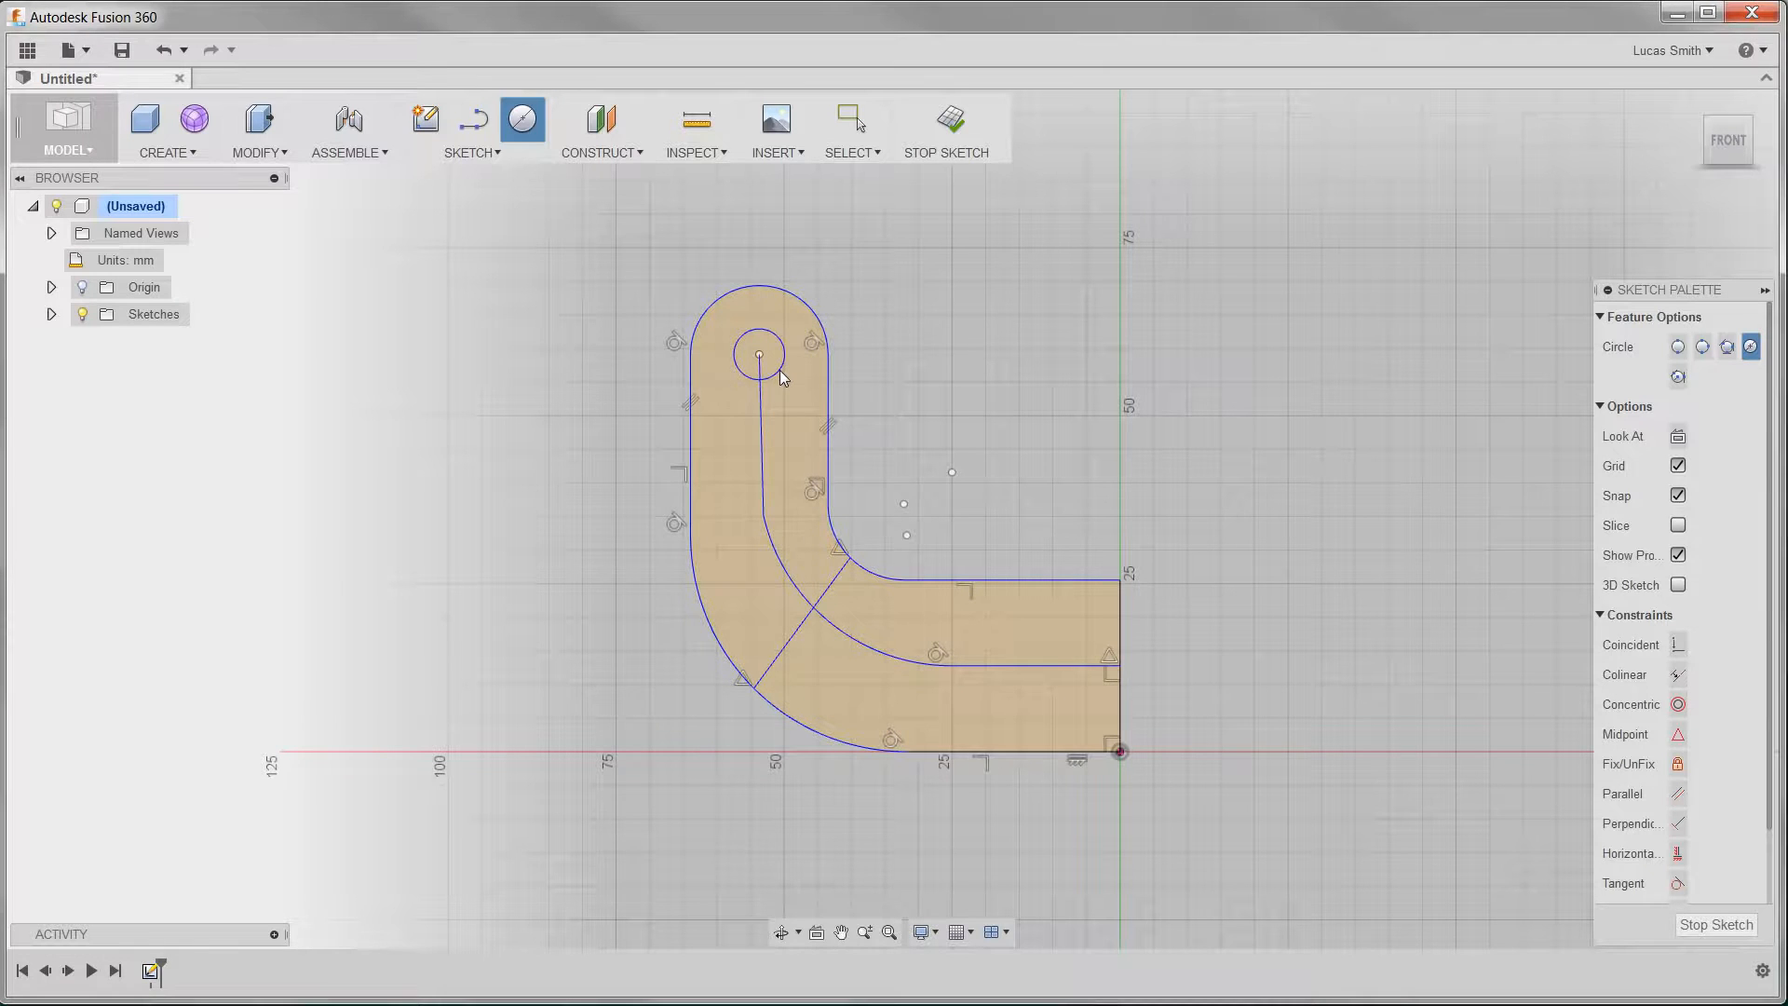
# Step: Sketch three circles centred along the centreline's arc, with the middle one about 5.4 mm across where the diagonal line crosses it
pyautogui.click(776, 553)
pyautogui.click(796, 550)
pyautogui.click(816, 610)
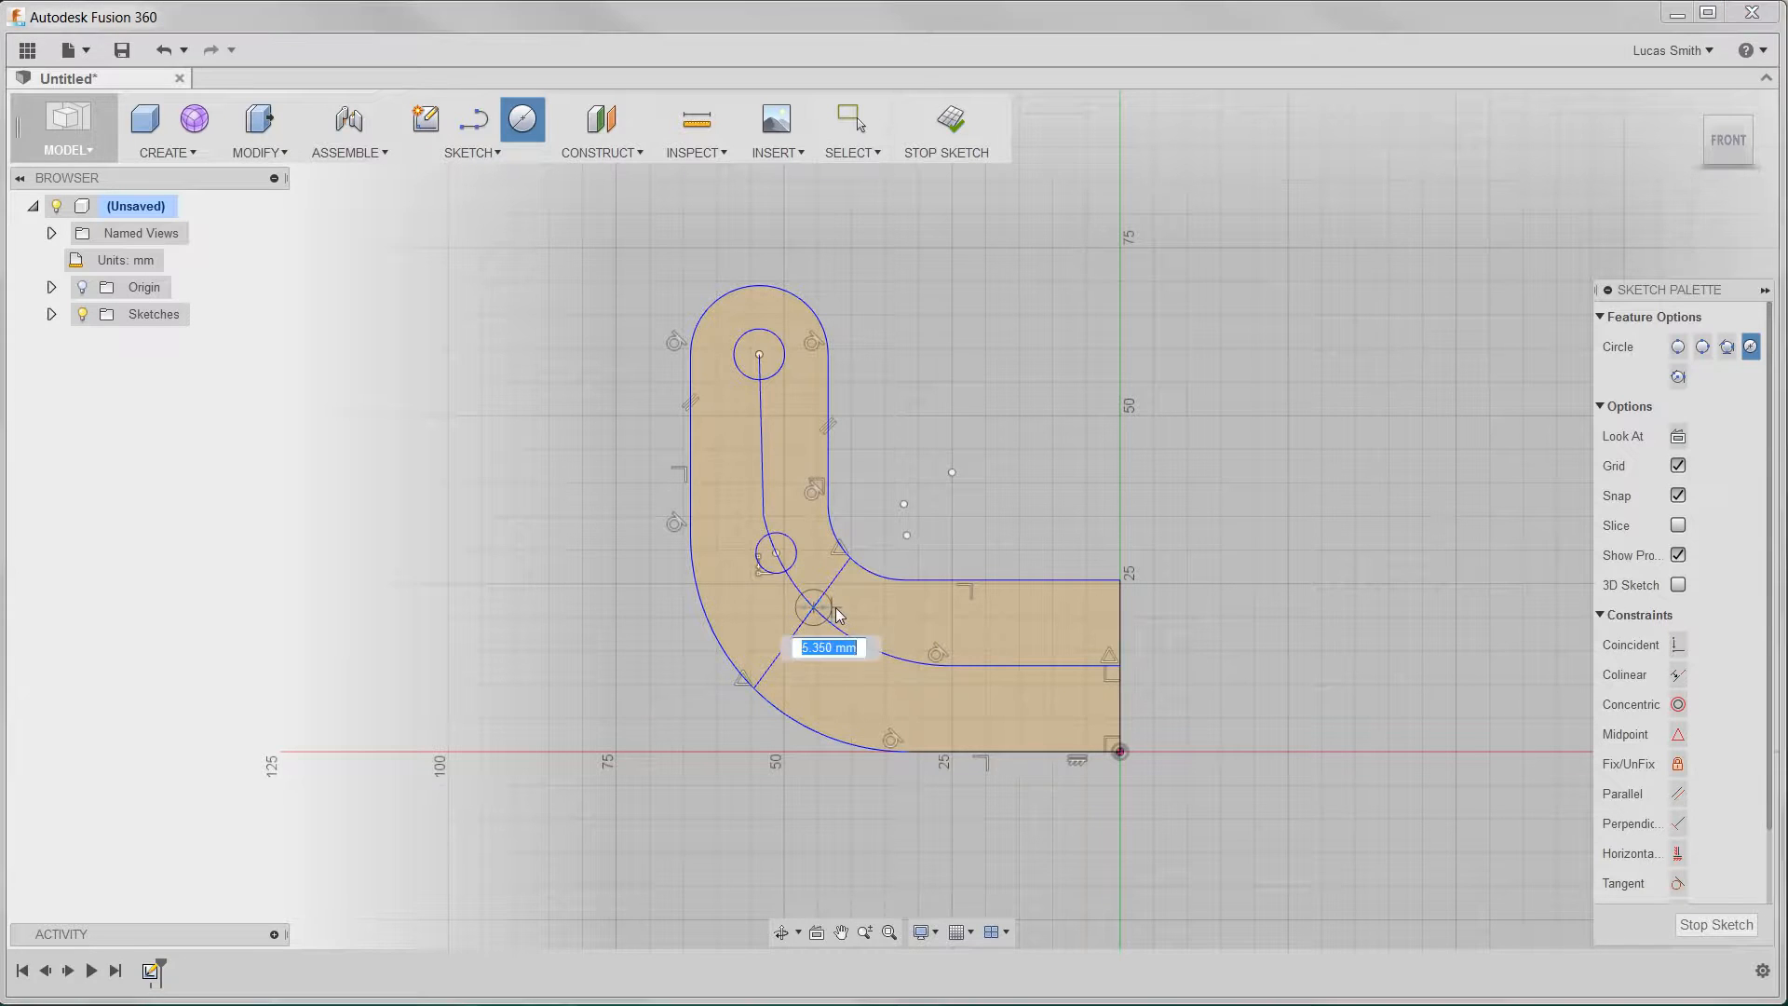
pyautogui.click(837, 614)
pyautogui.click(877, 649)
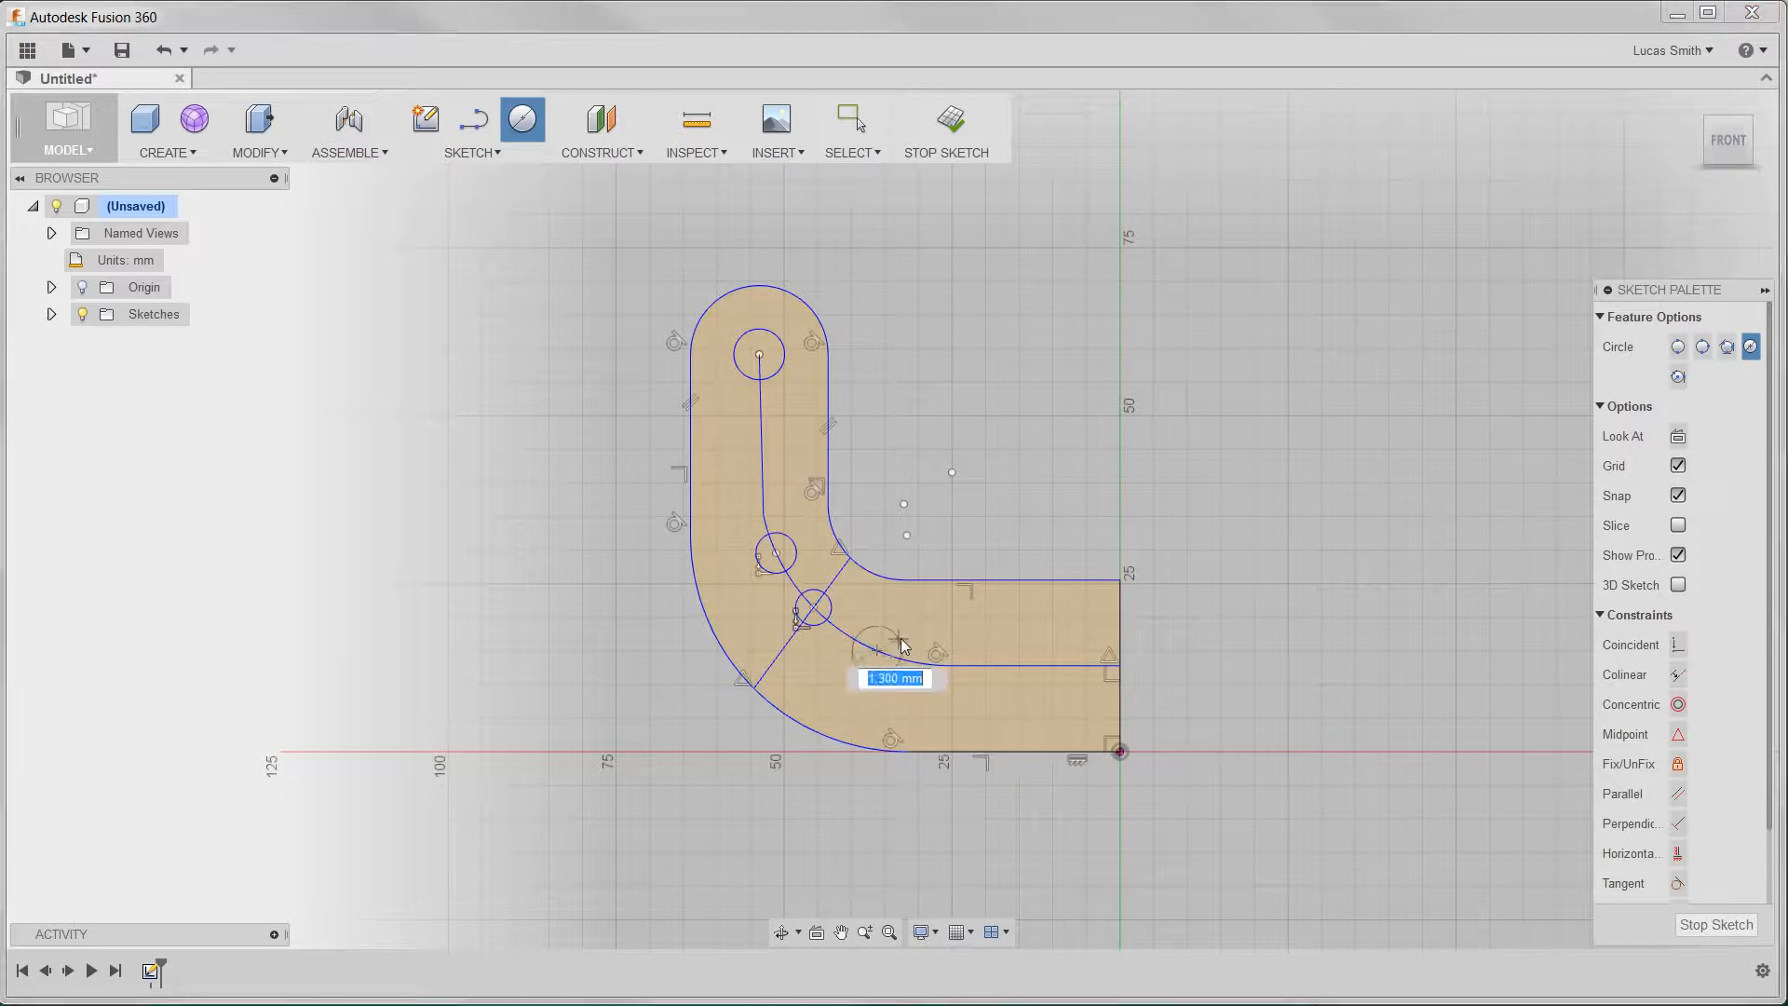
pyautogui.click(899, 649)
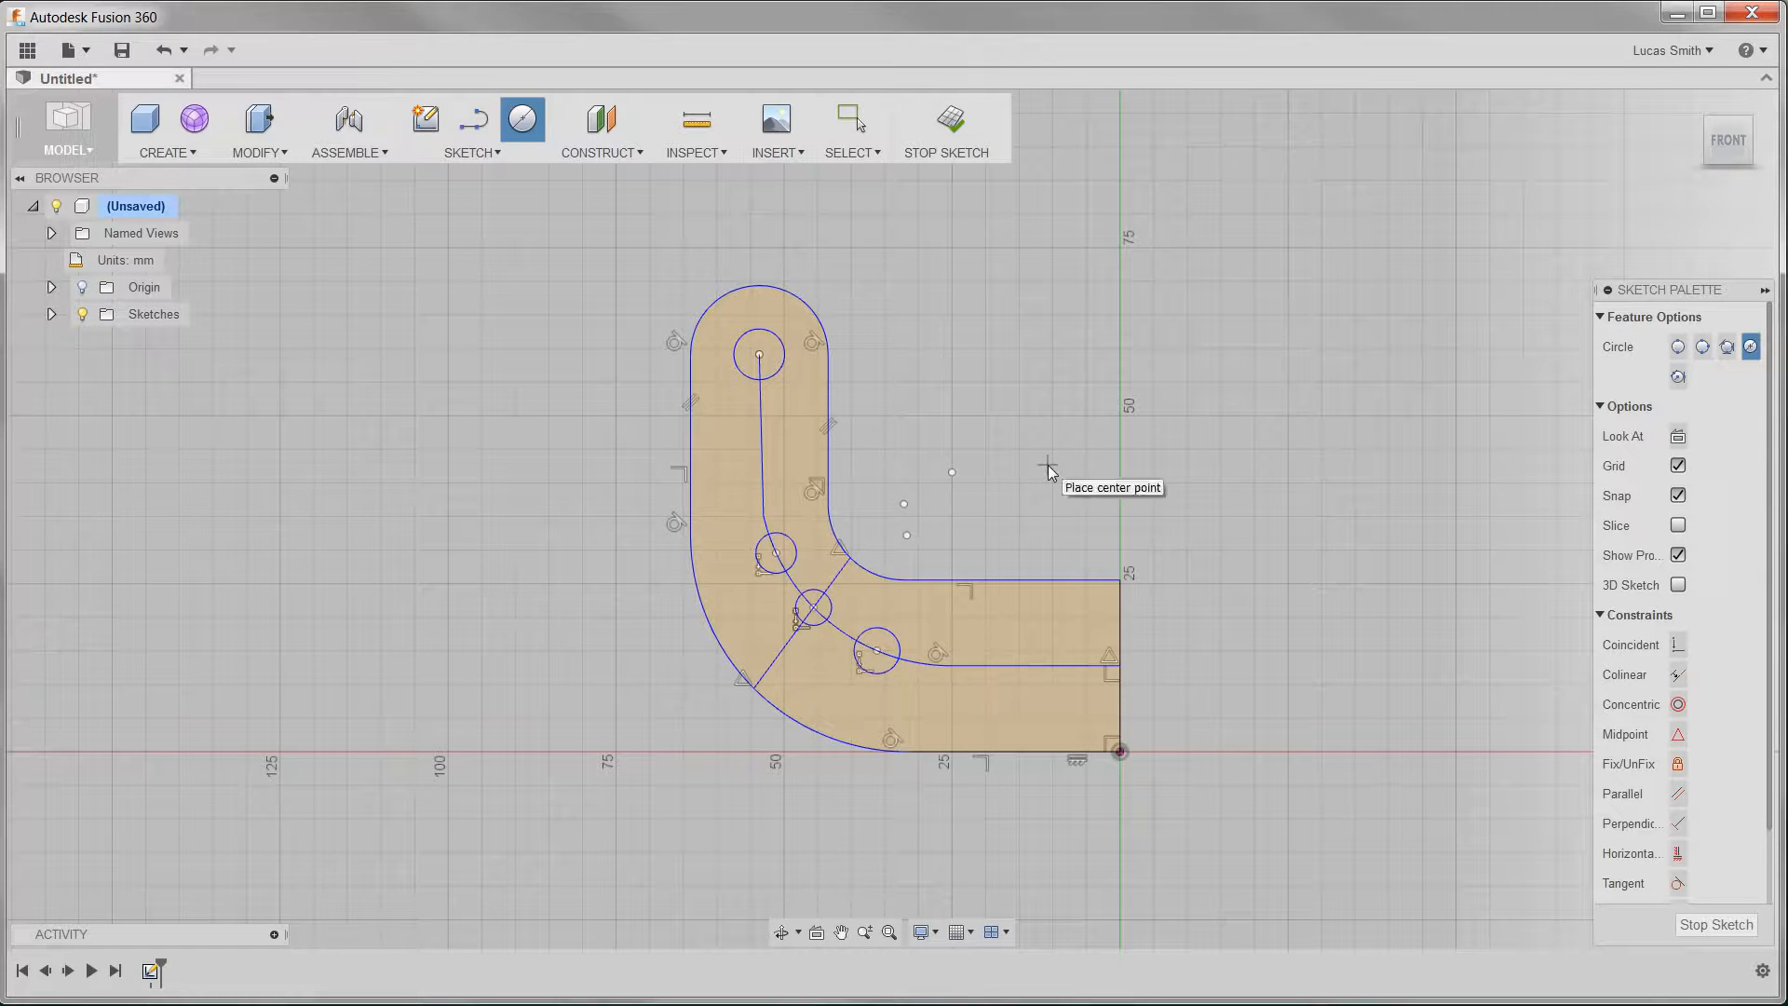
pyautogui.press('Escape')
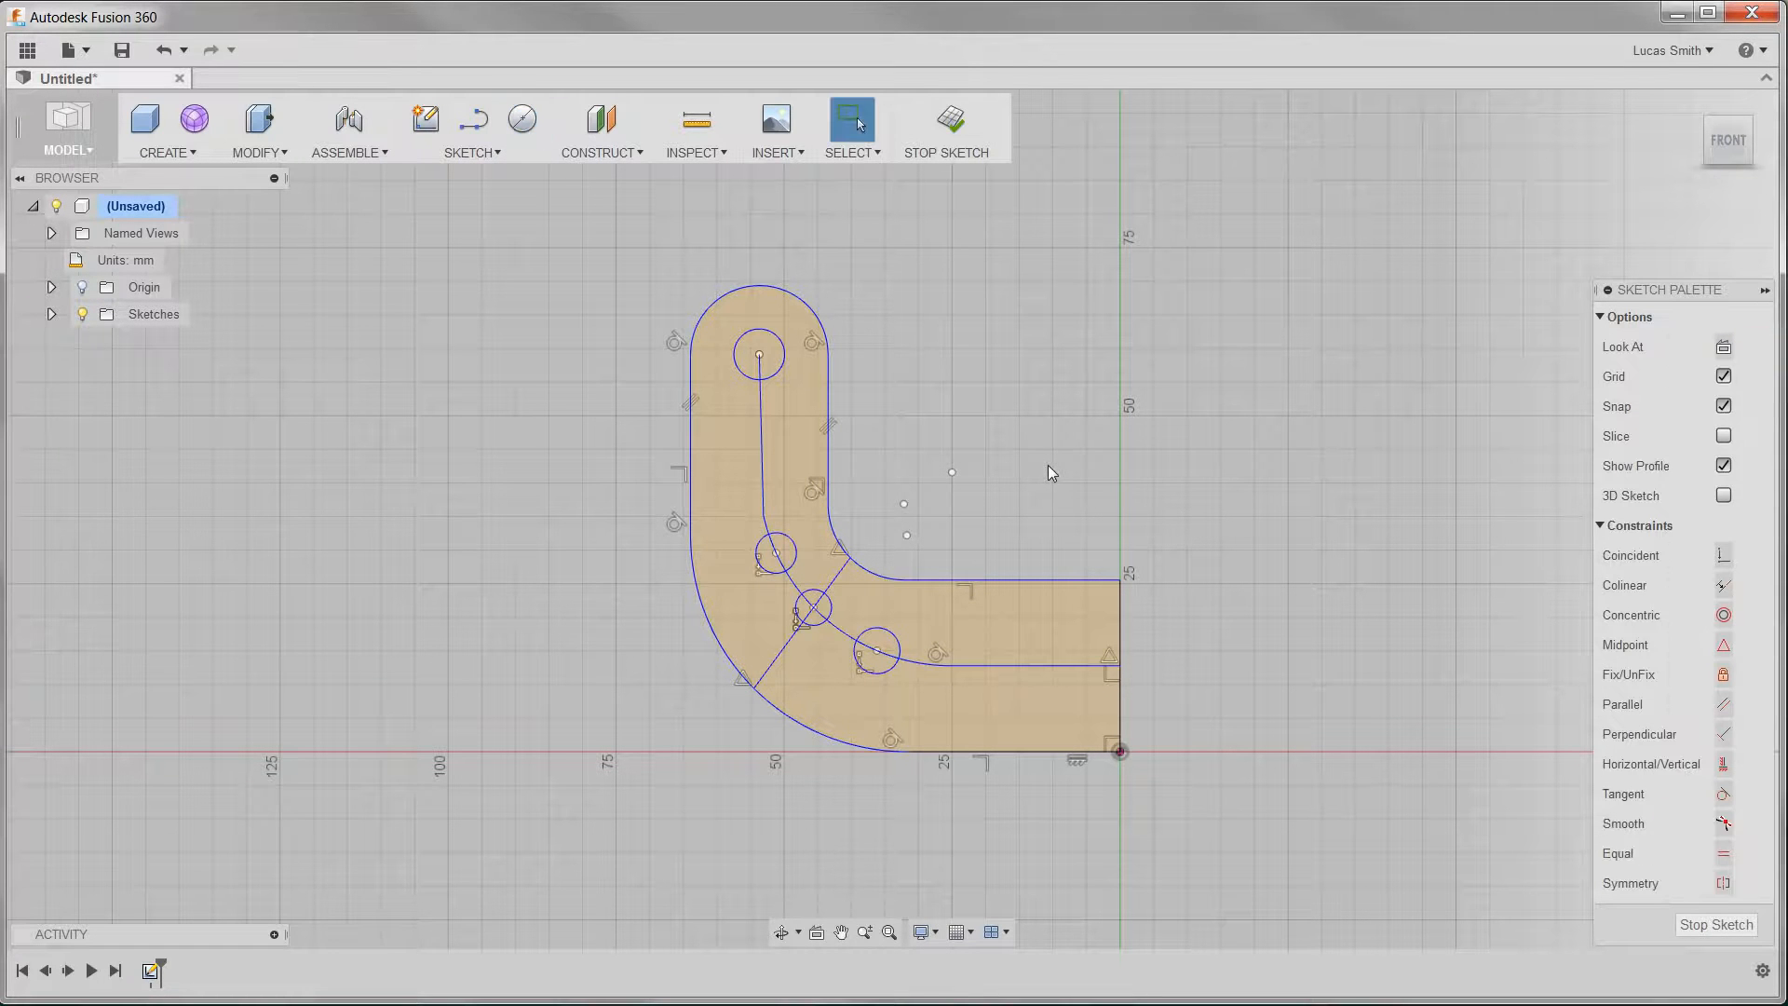
pyautogui.click(897, 641)
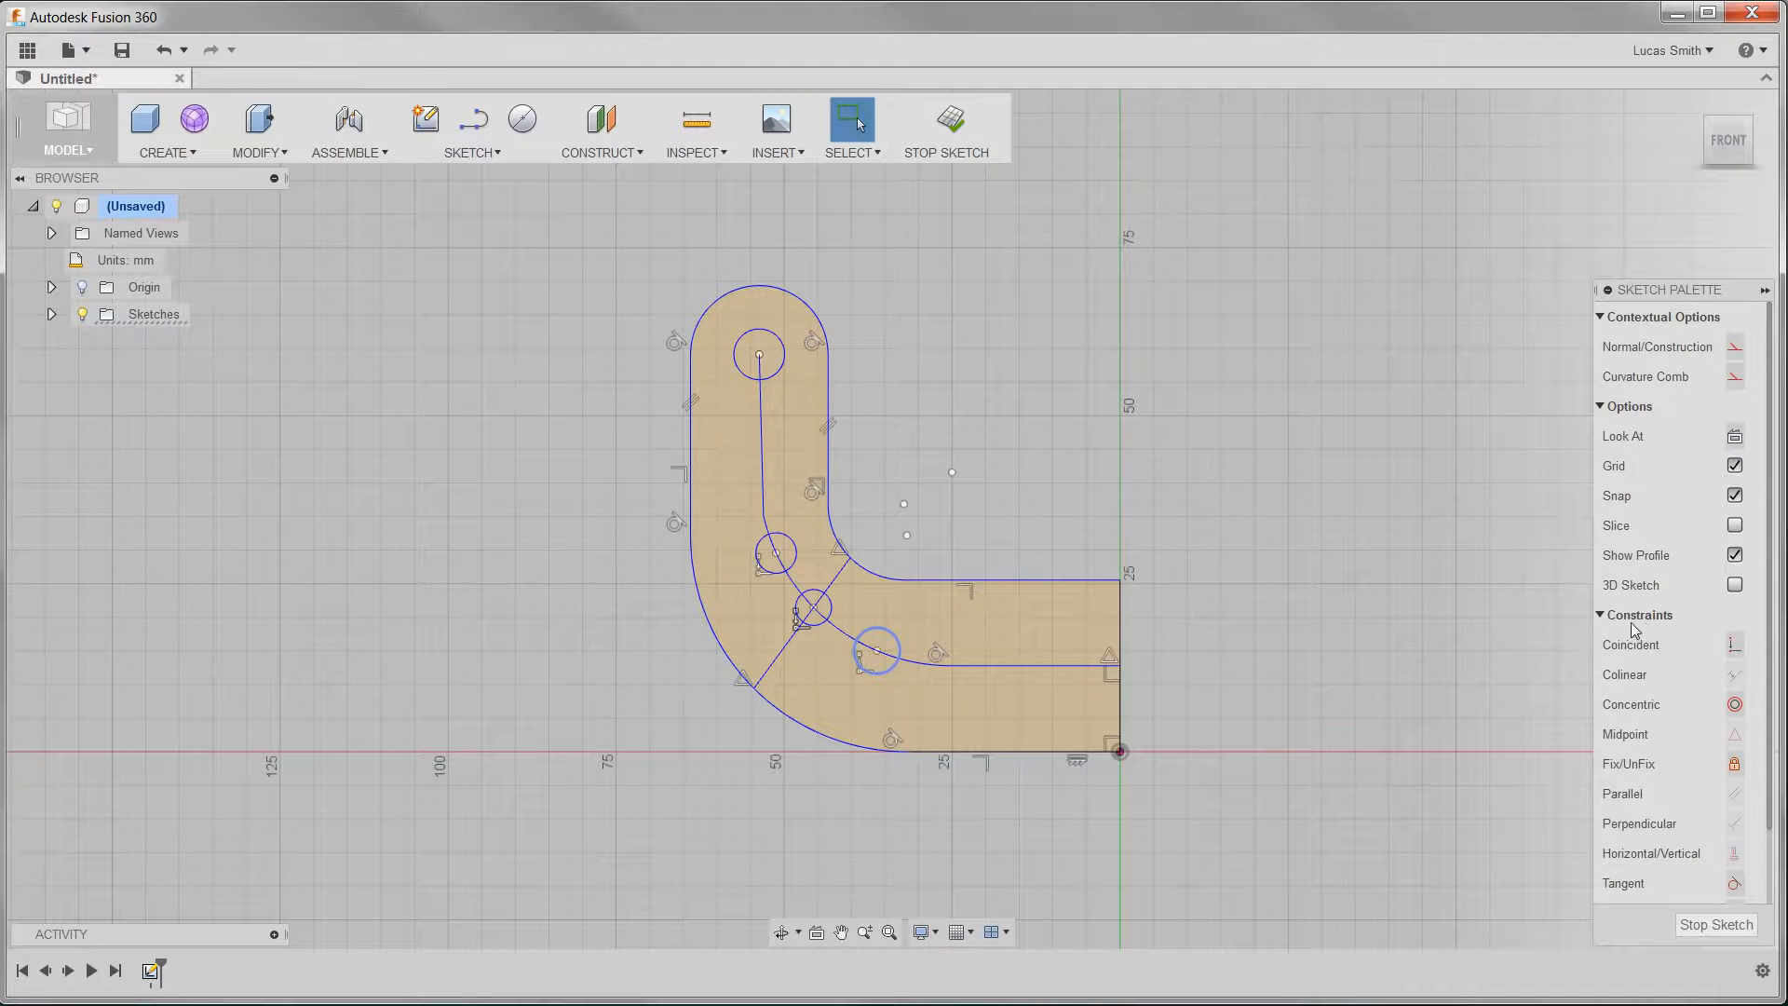
pyautogui.click(1482, 630)
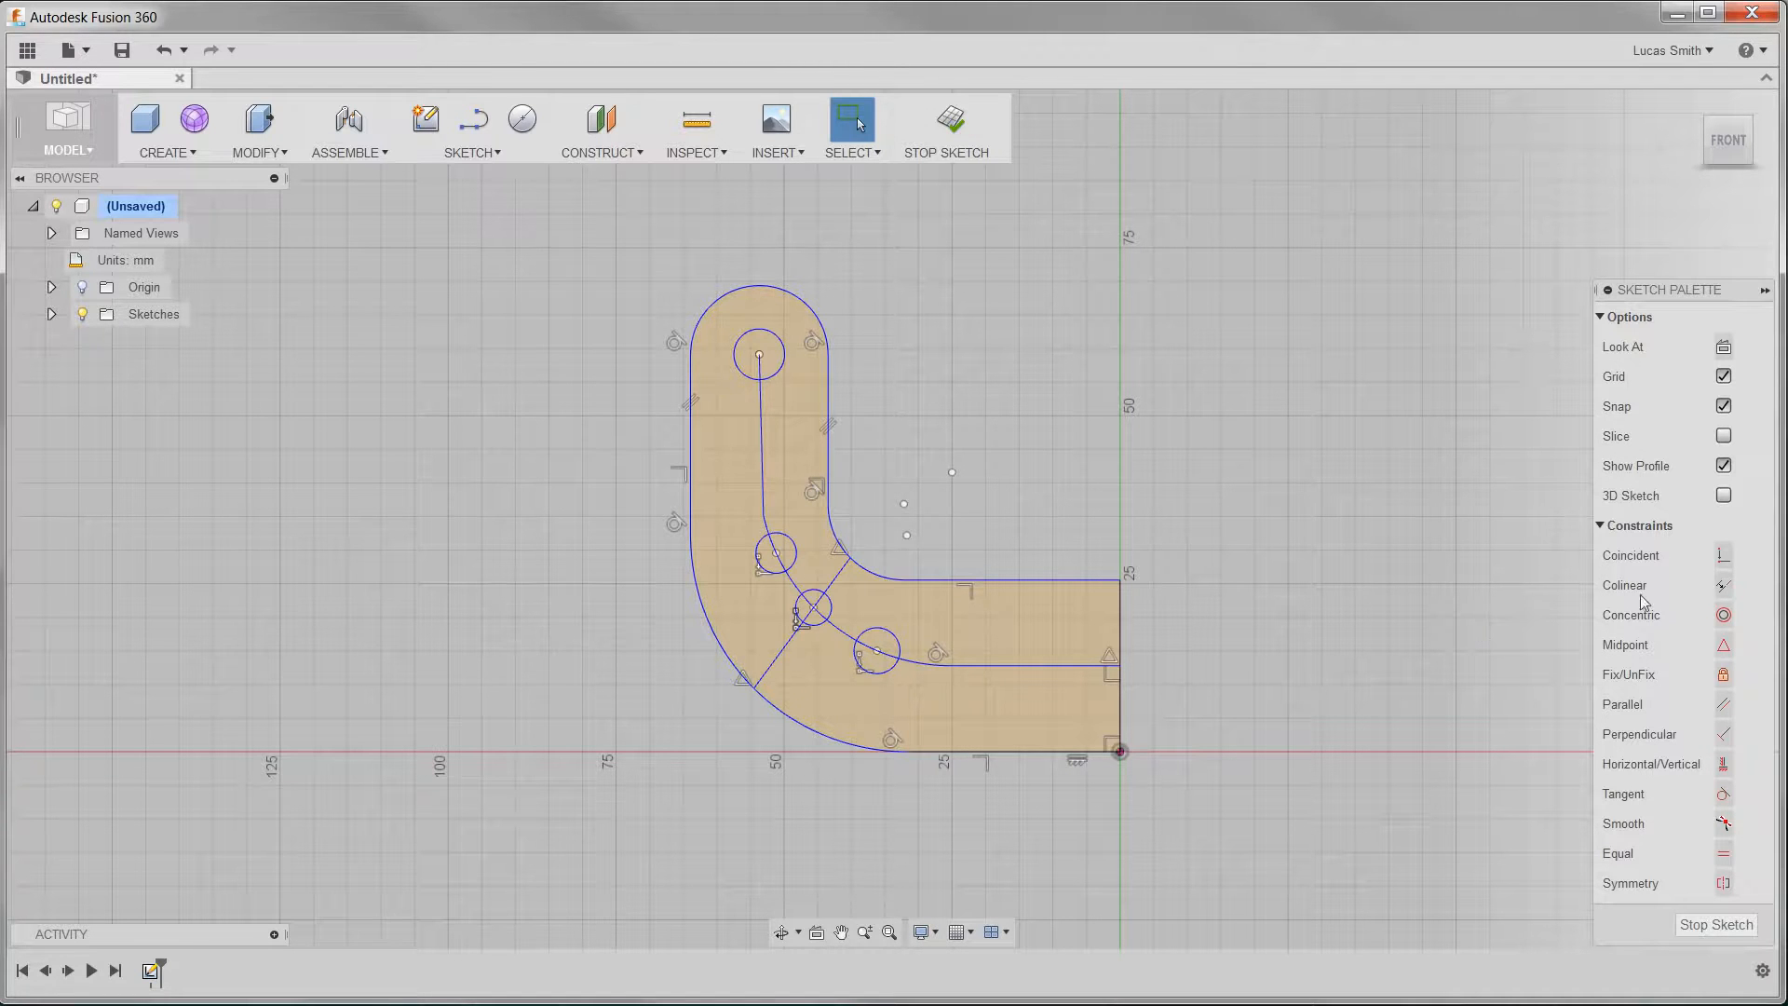
pyautogui.click(1723, 557)
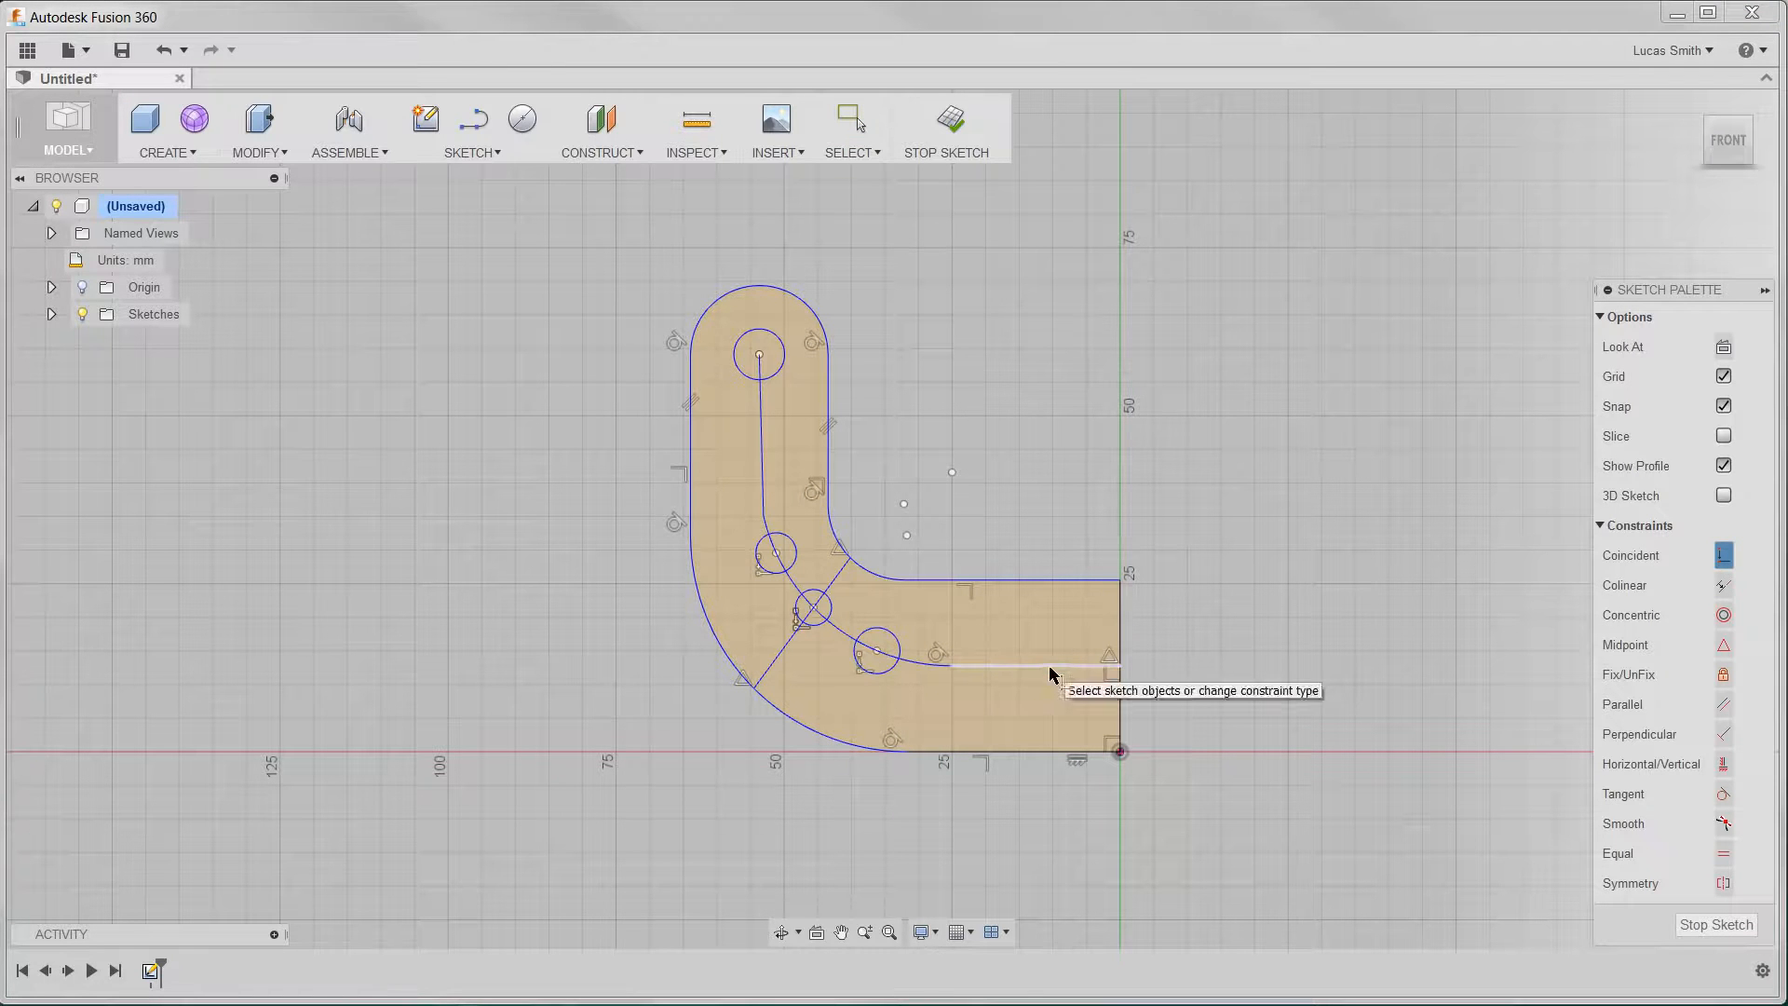
pyautogui.press('Escape')
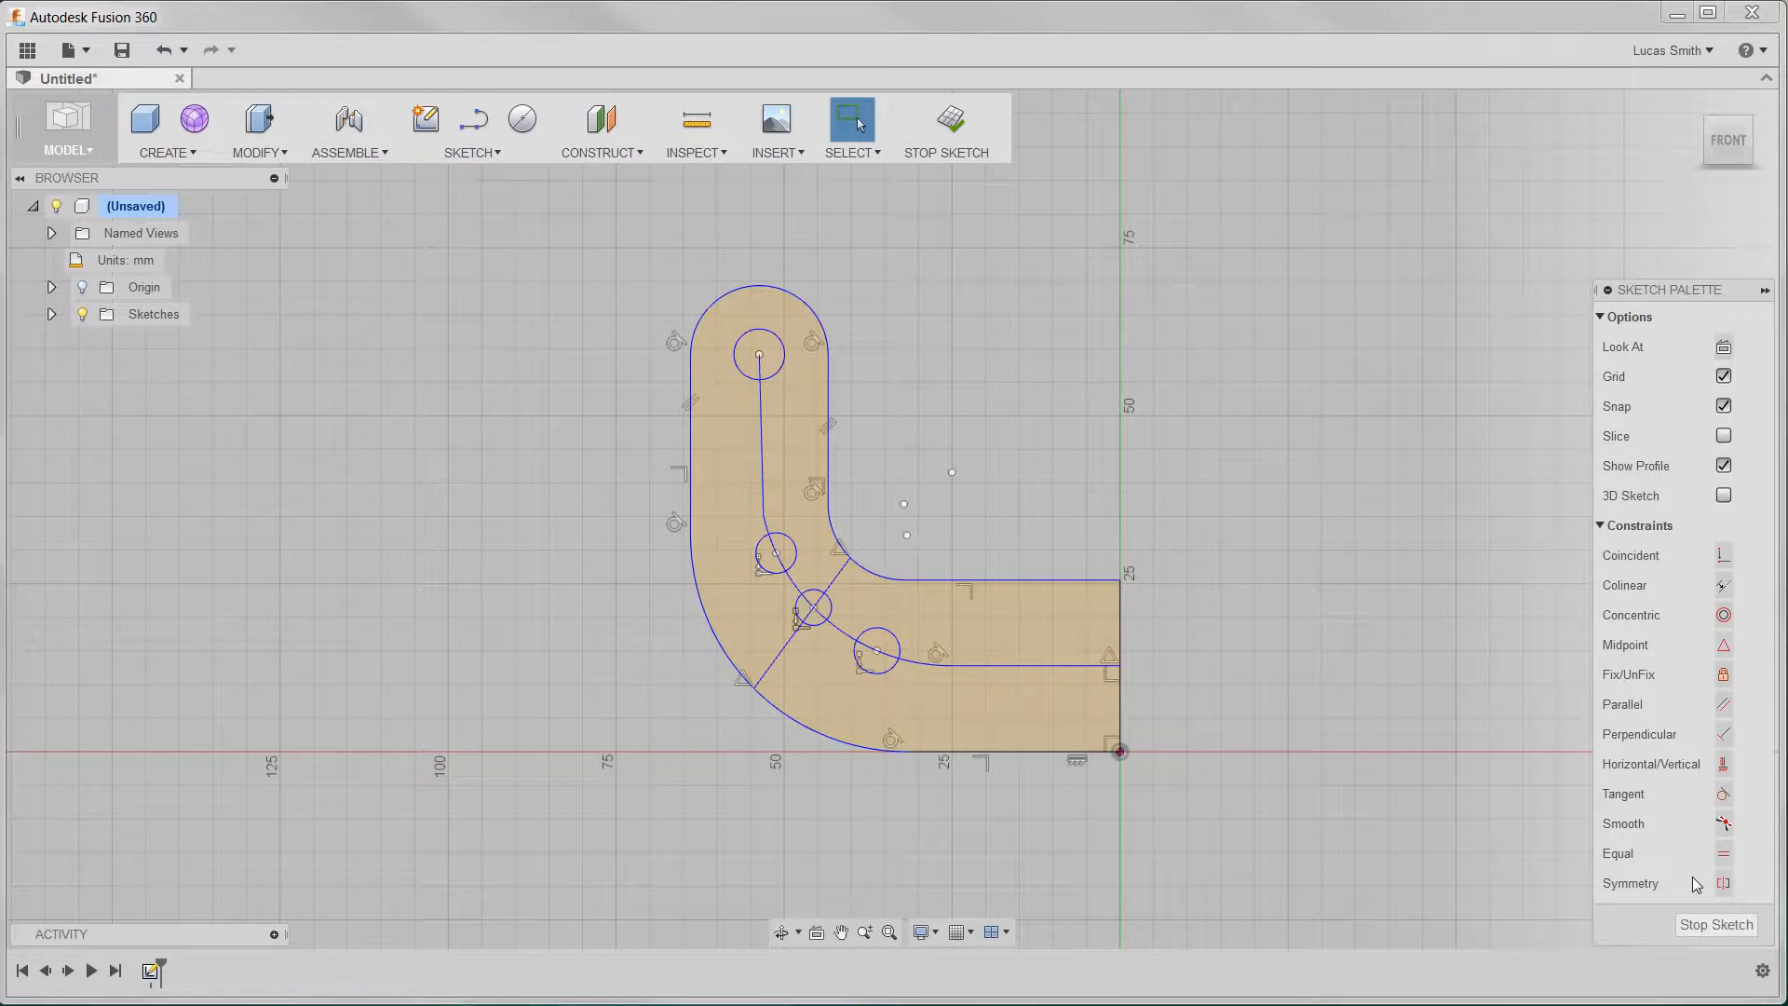
# Step: Apply tangent constraints between the inner corner arc and the lower arm's upper edge, and between the centreline's arc and its upright line
pyautogui.click(1726, 798)
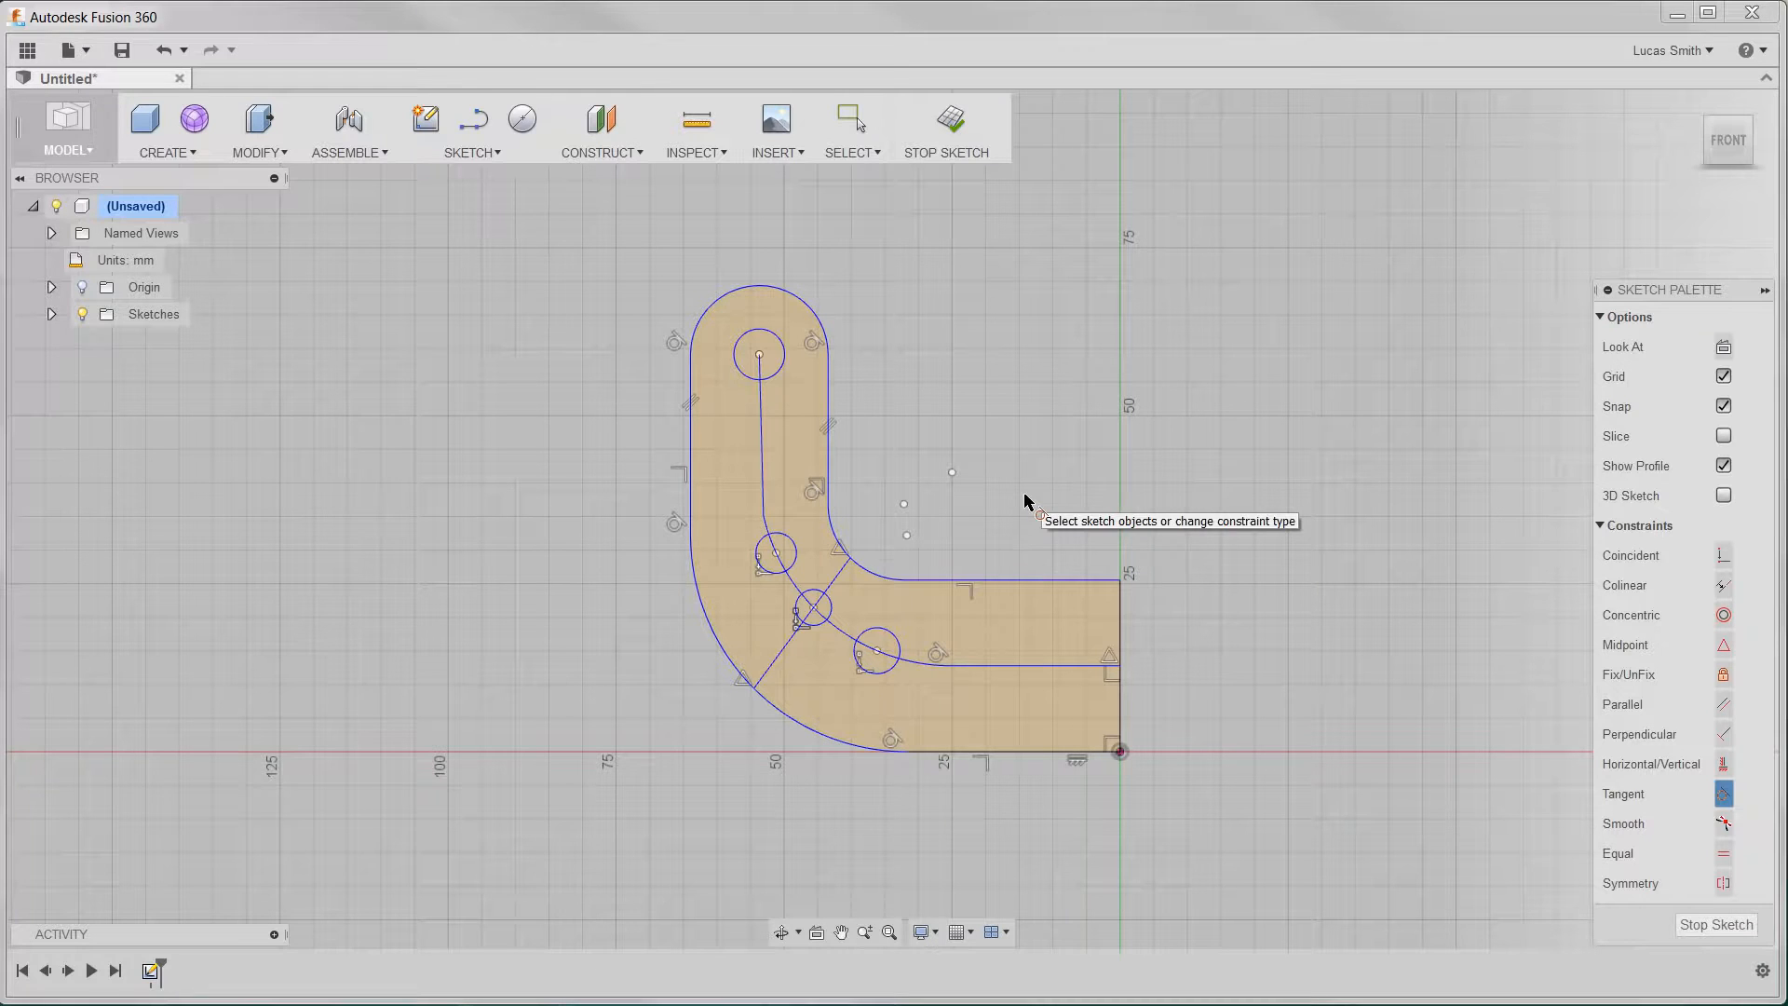
pyautogui.click(866, 578)
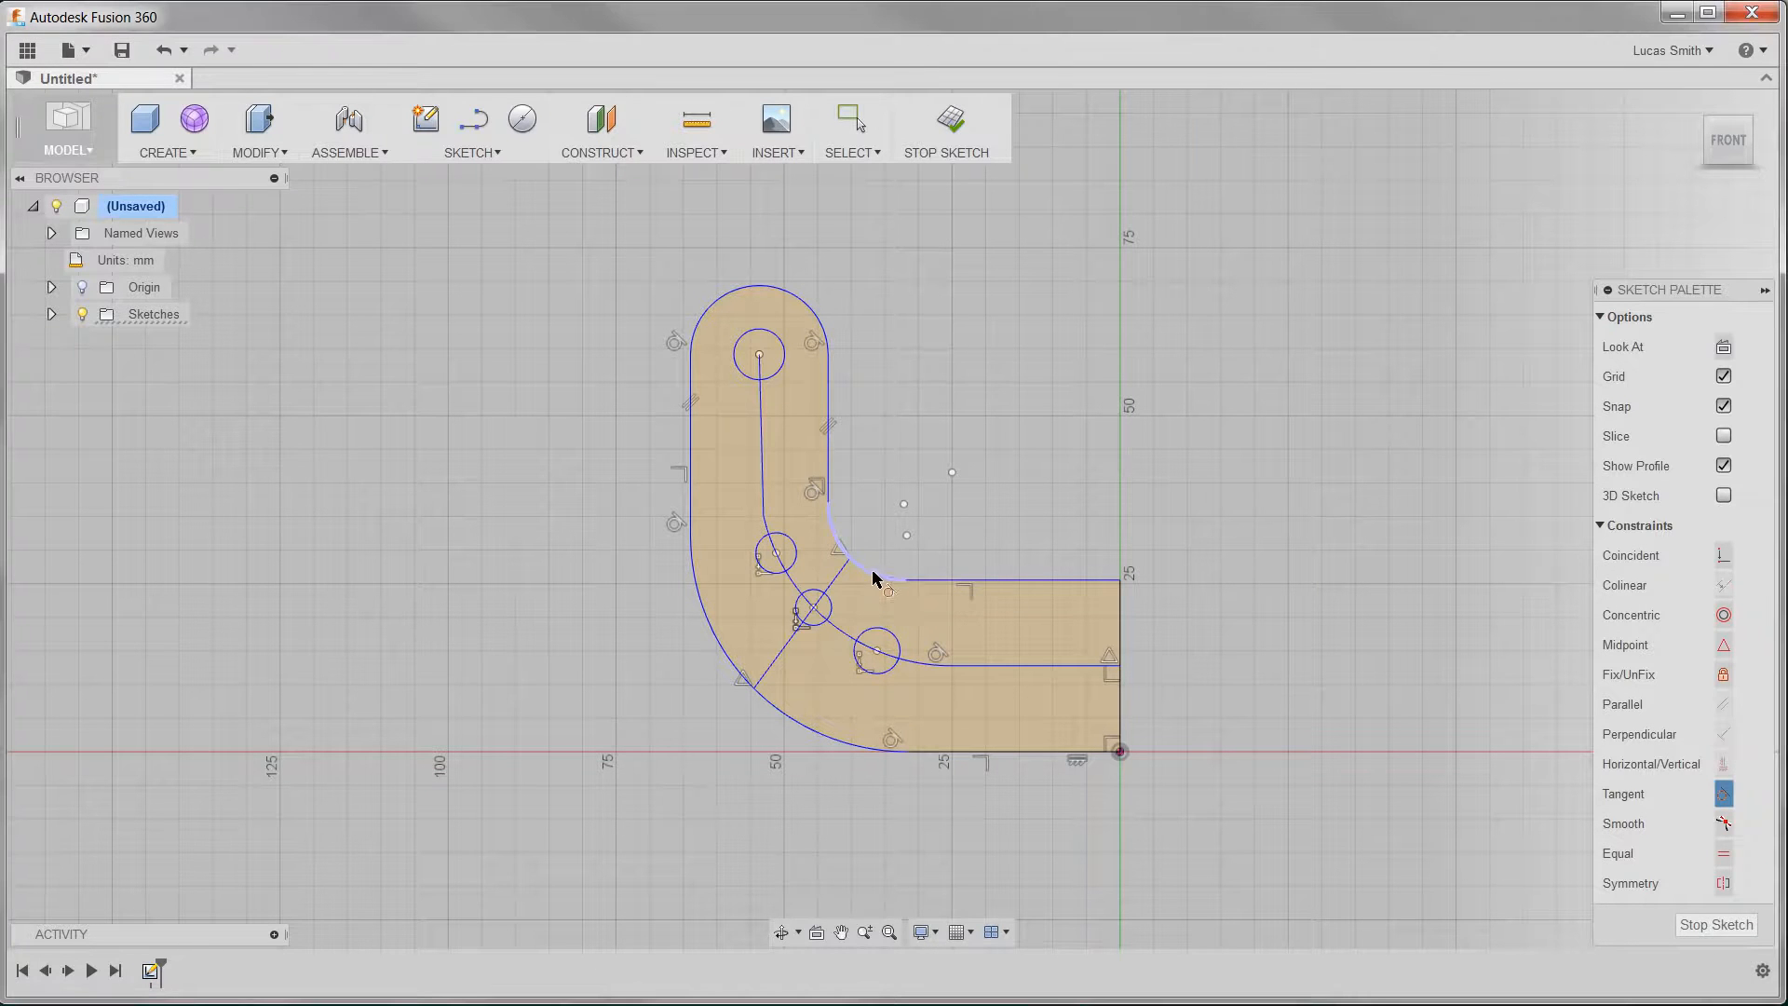
pyautogui.click(946, 577)
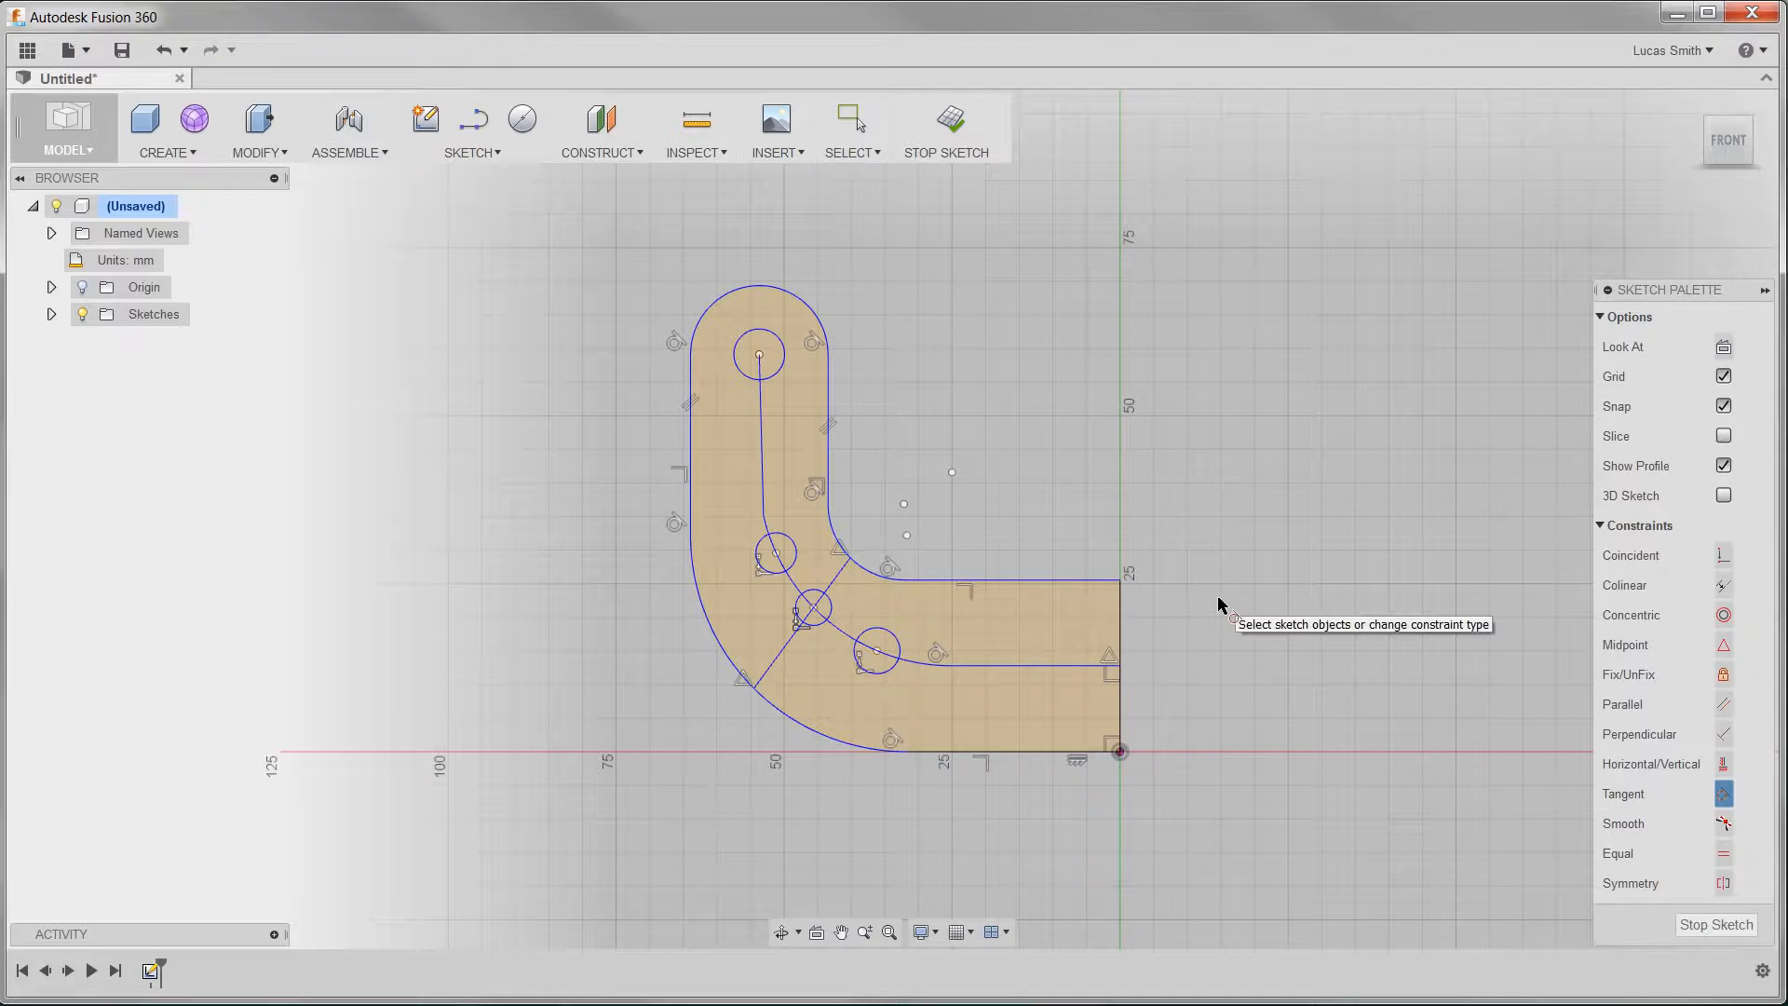
pyautogui.click(793, 588)
pyautogui.click(765, 507)
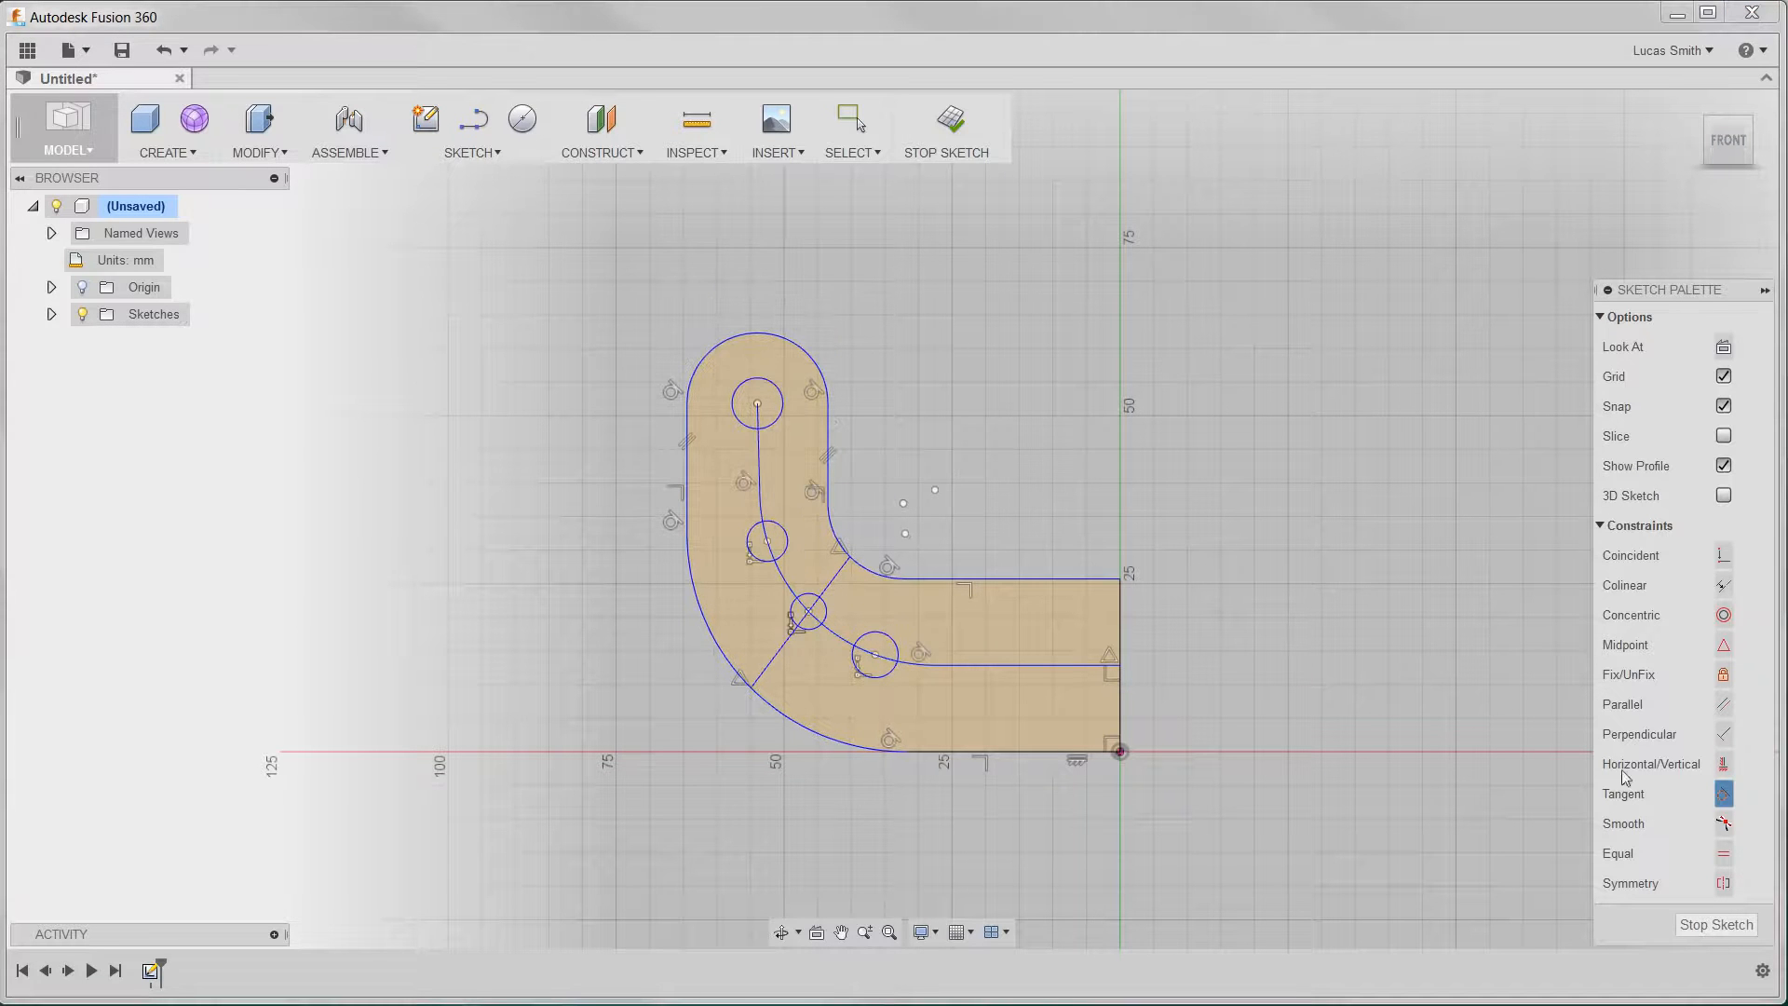
pyautogui.click(1722, 796)
pyautogui.press('Escape')
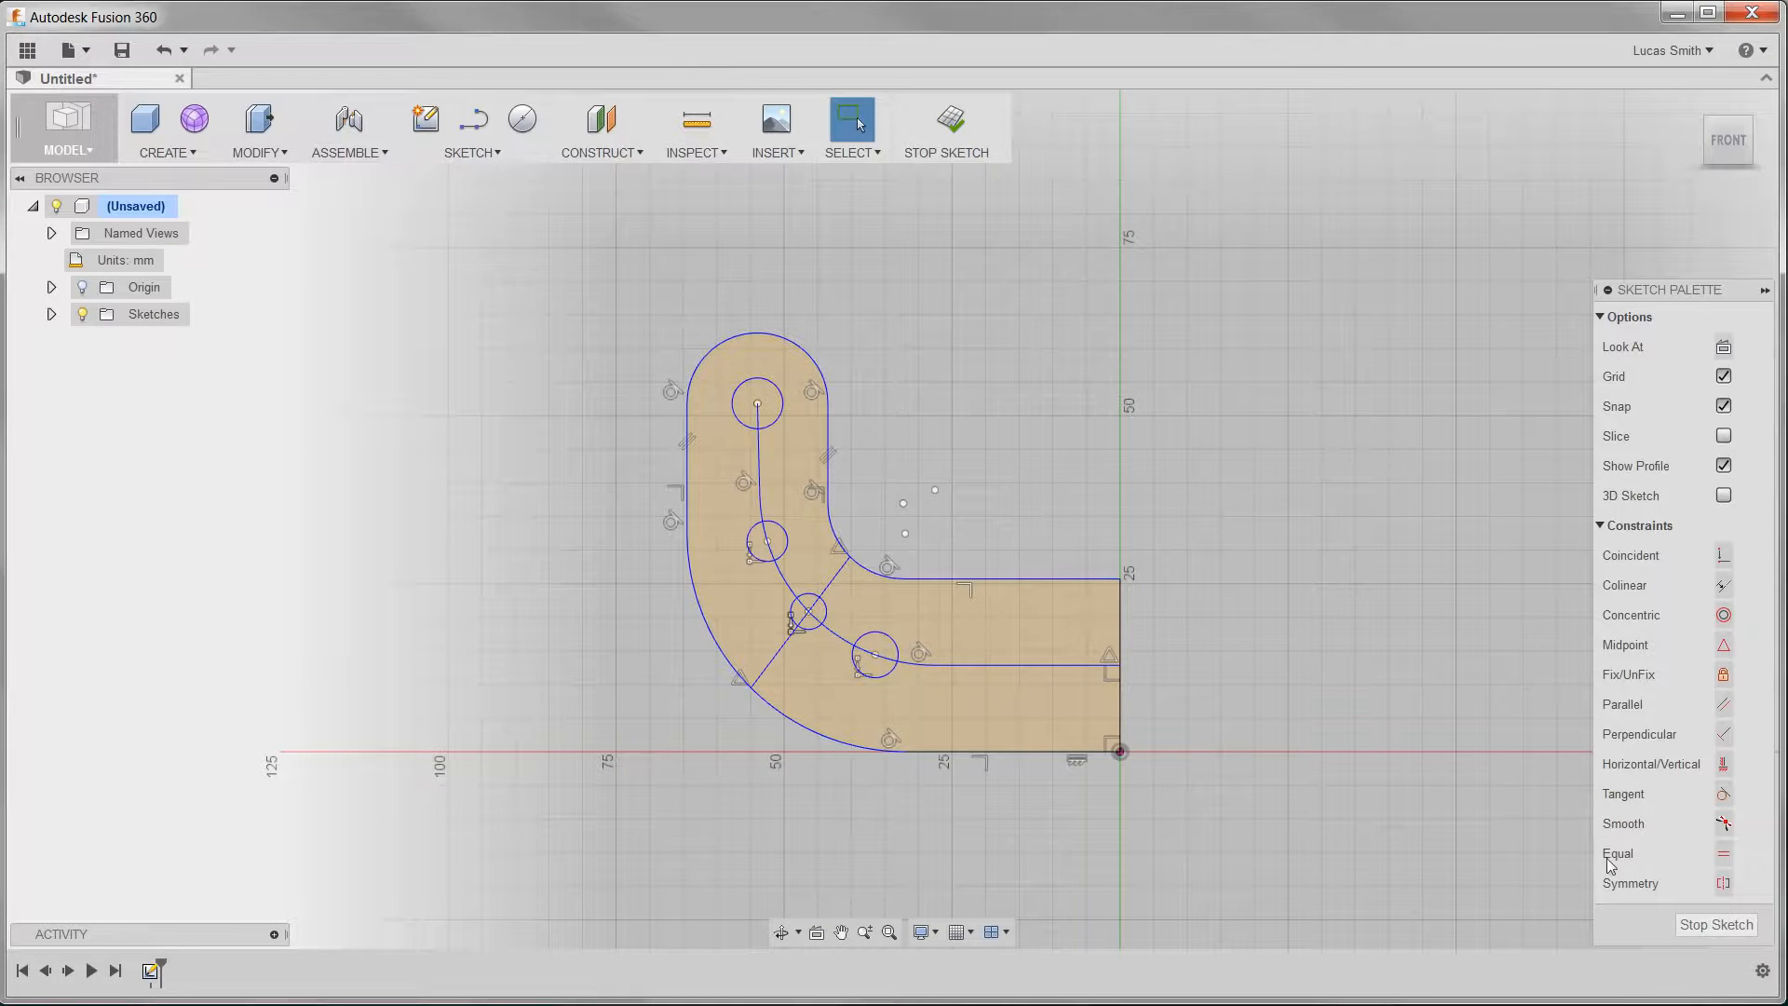
# Step: Apply equal constraints so the lower arm's upper edge, horizontal centreline and bottom edge share the same length
pyautogui.click(1723, 854)
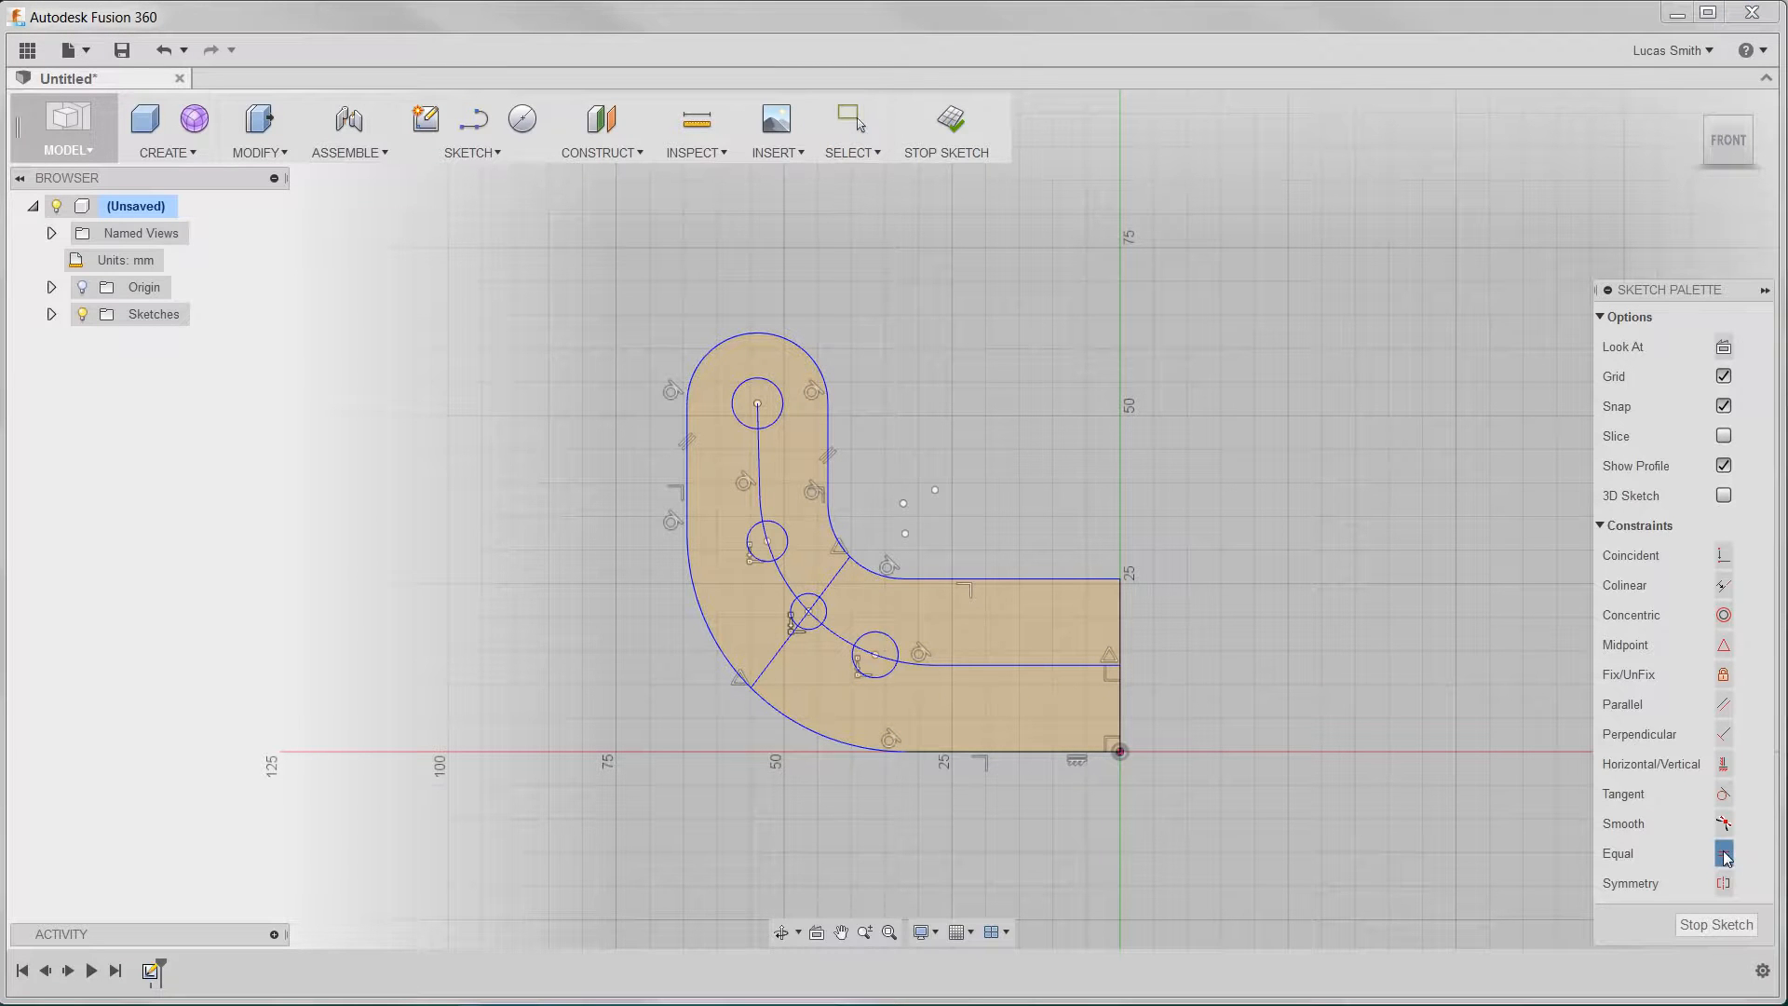
pyautogui.click(1005, 577)
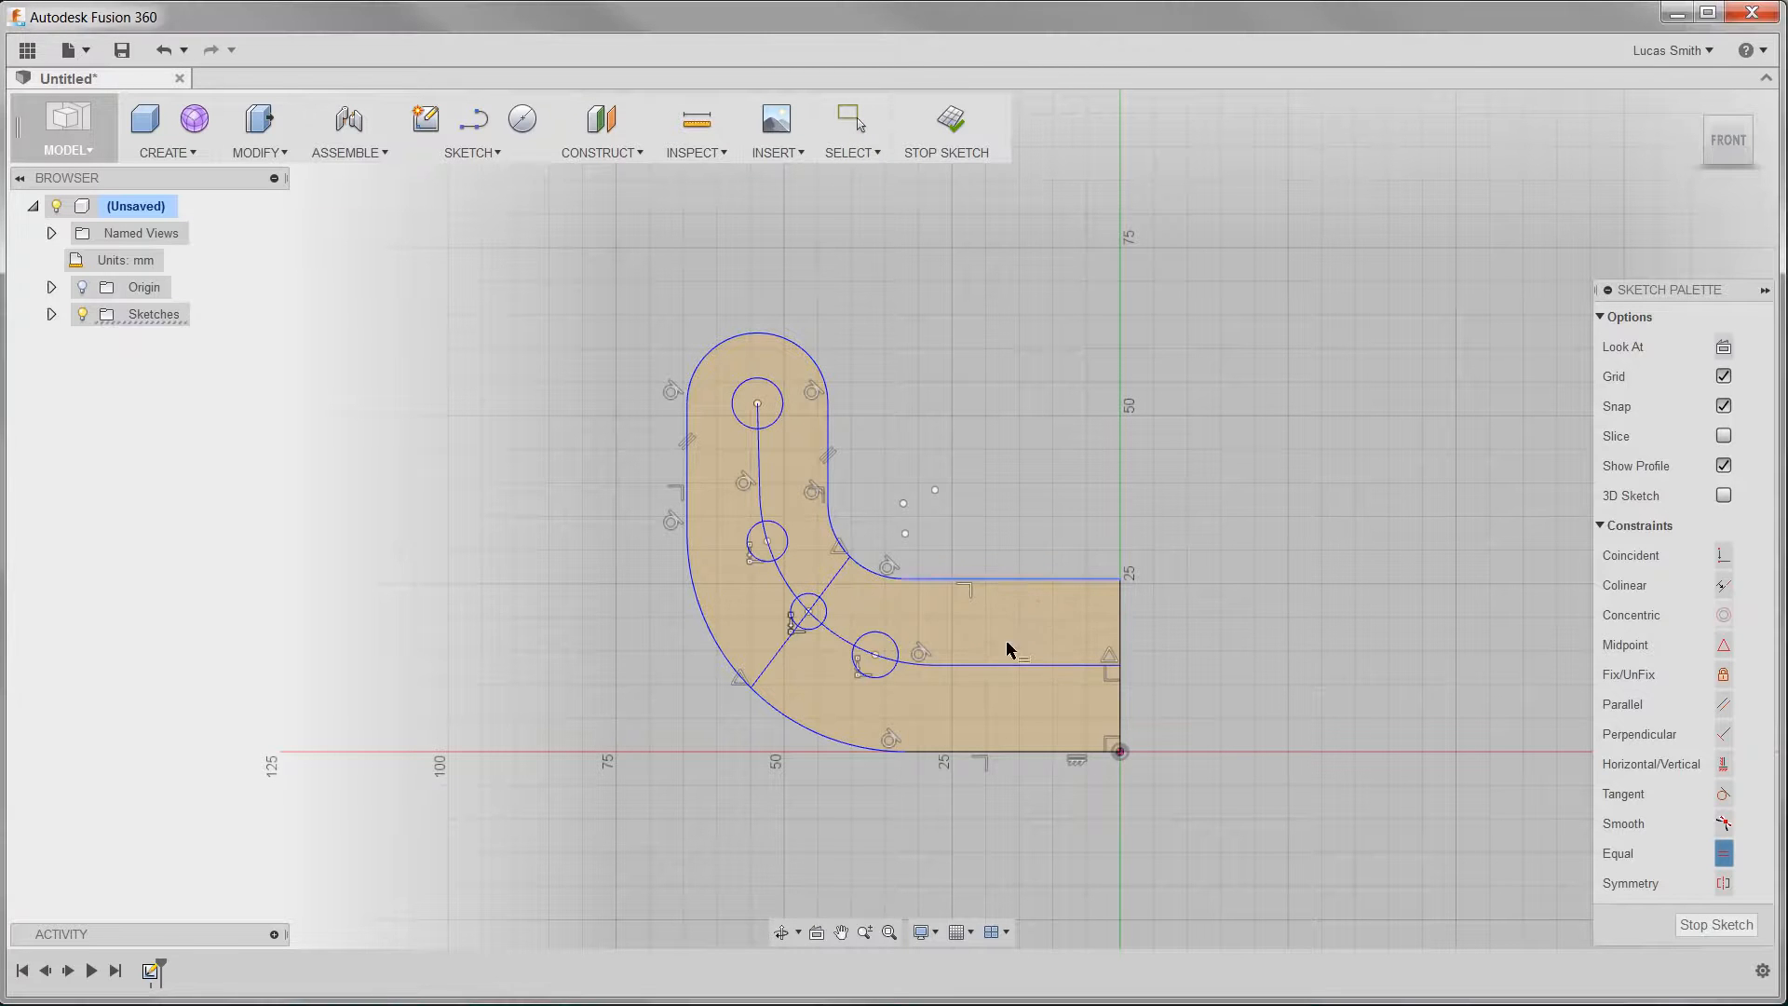
pyautogui.click(1004, 663)
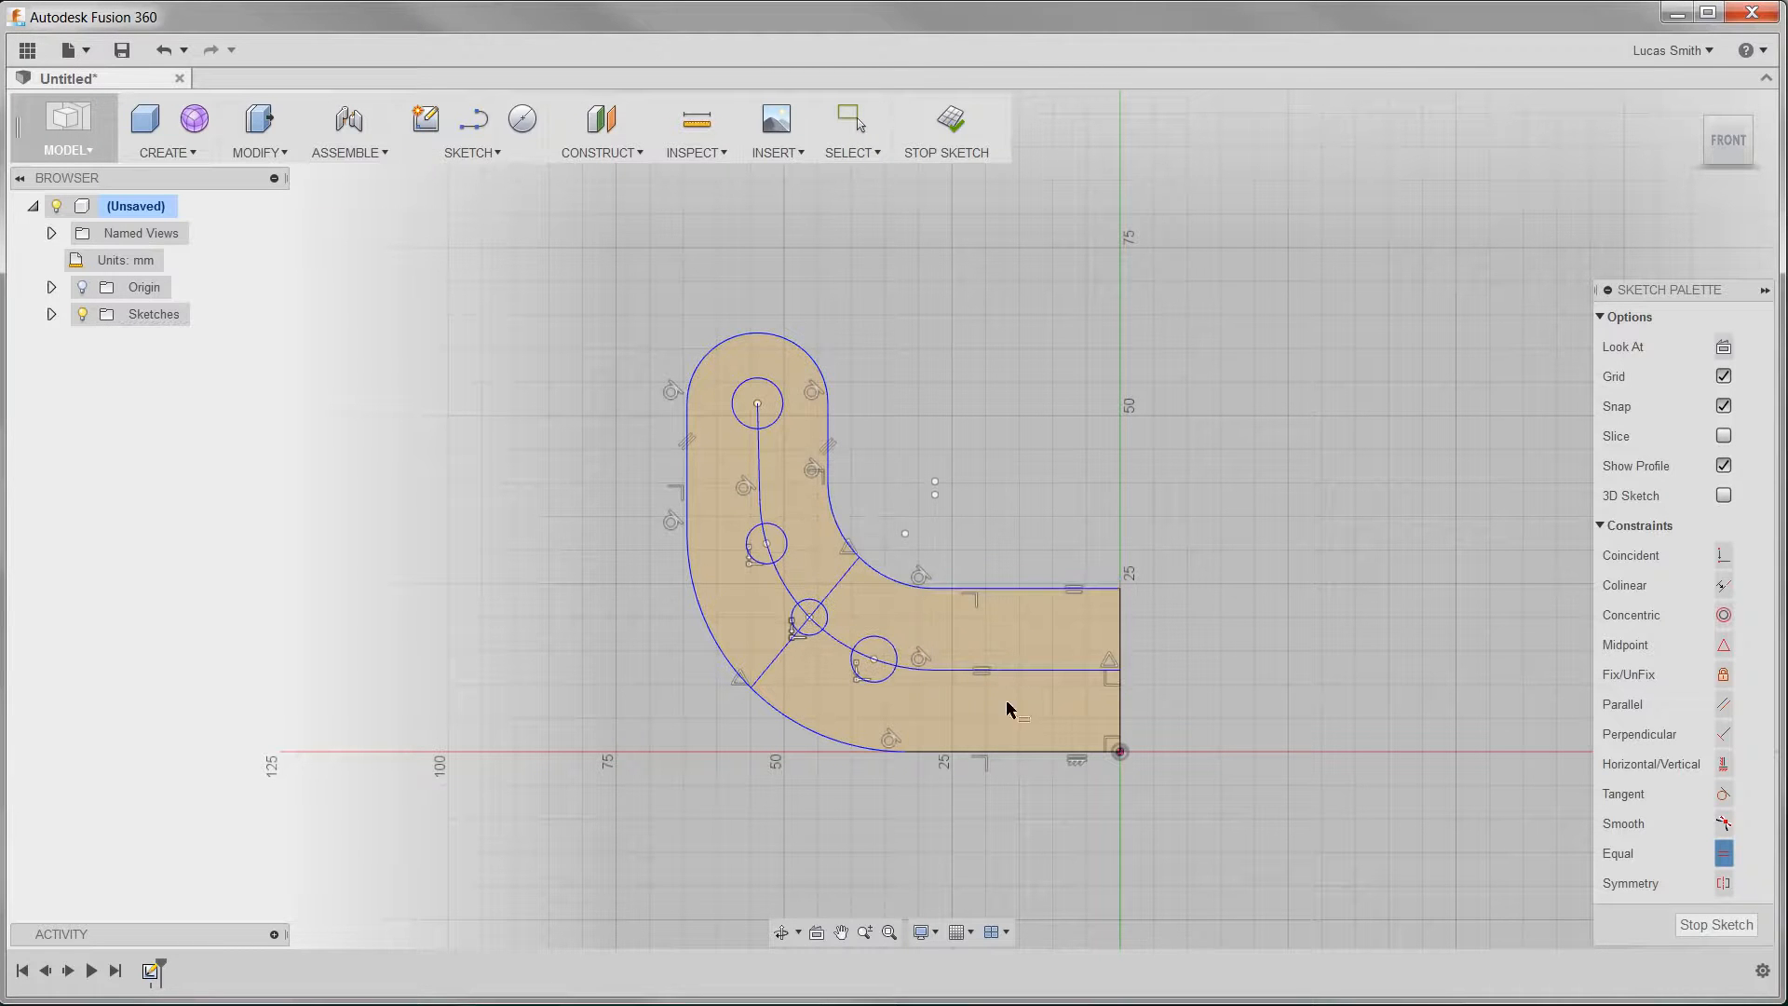
pyautogui.click(1005, 749)
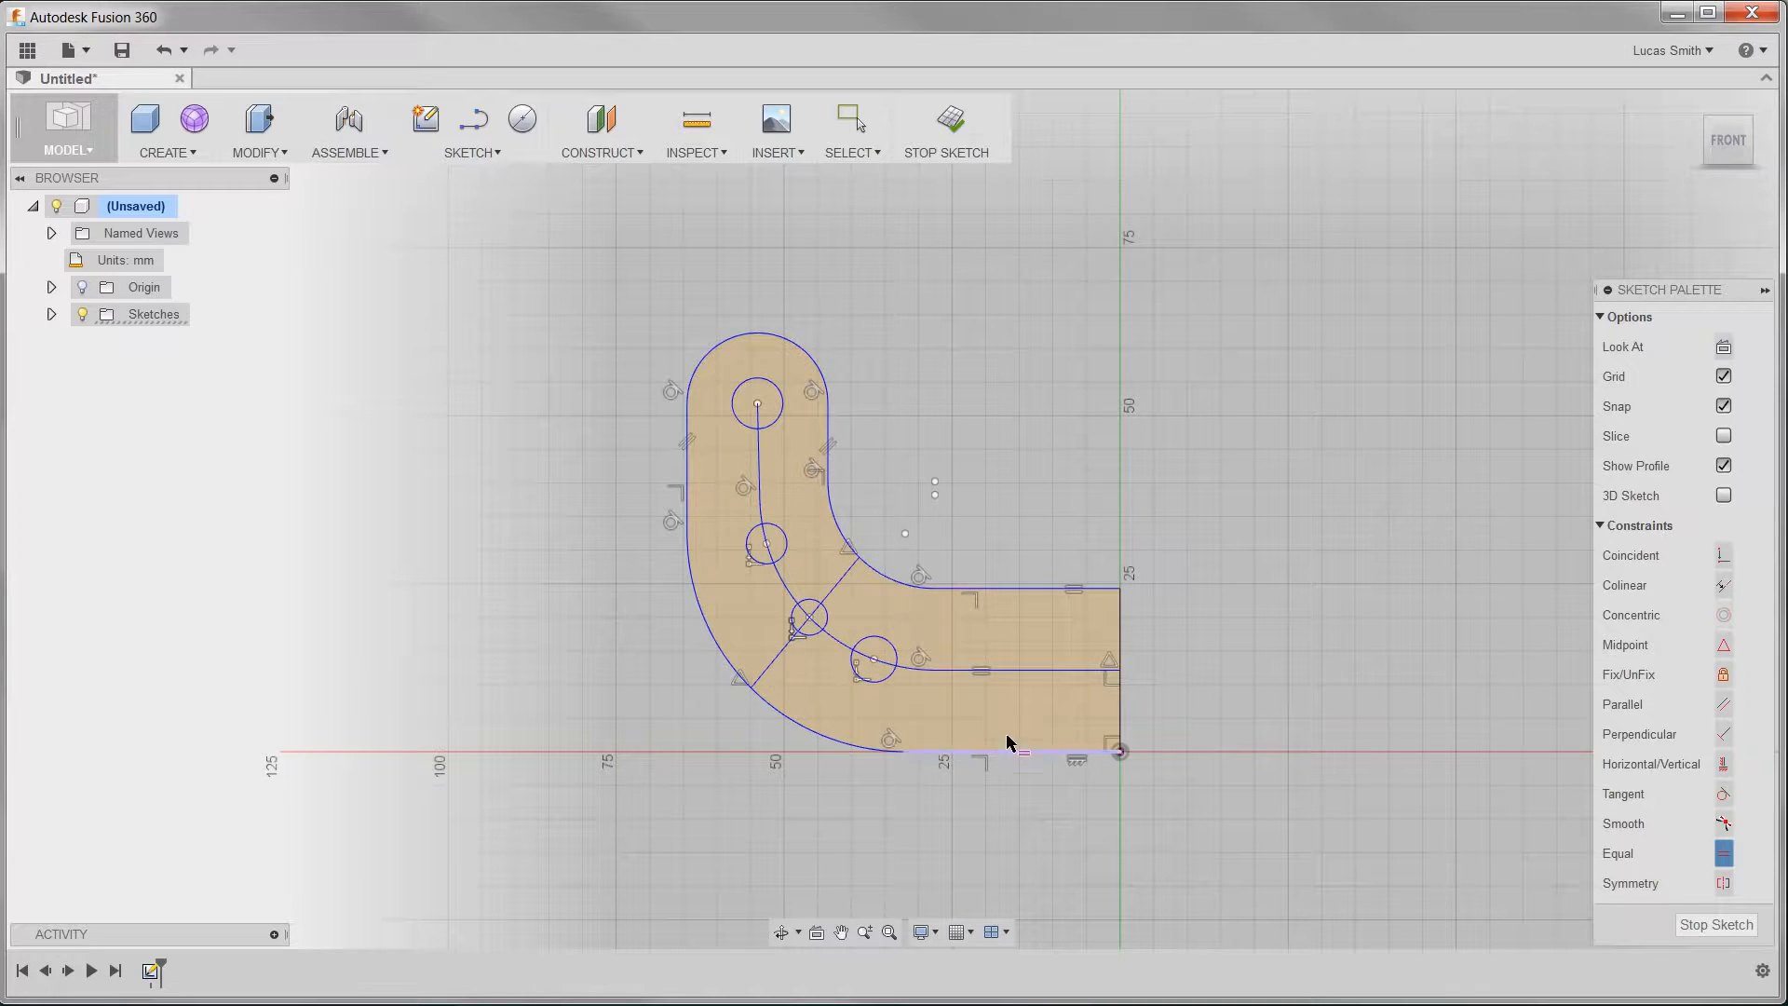
pyautogui.click(1005, 667)
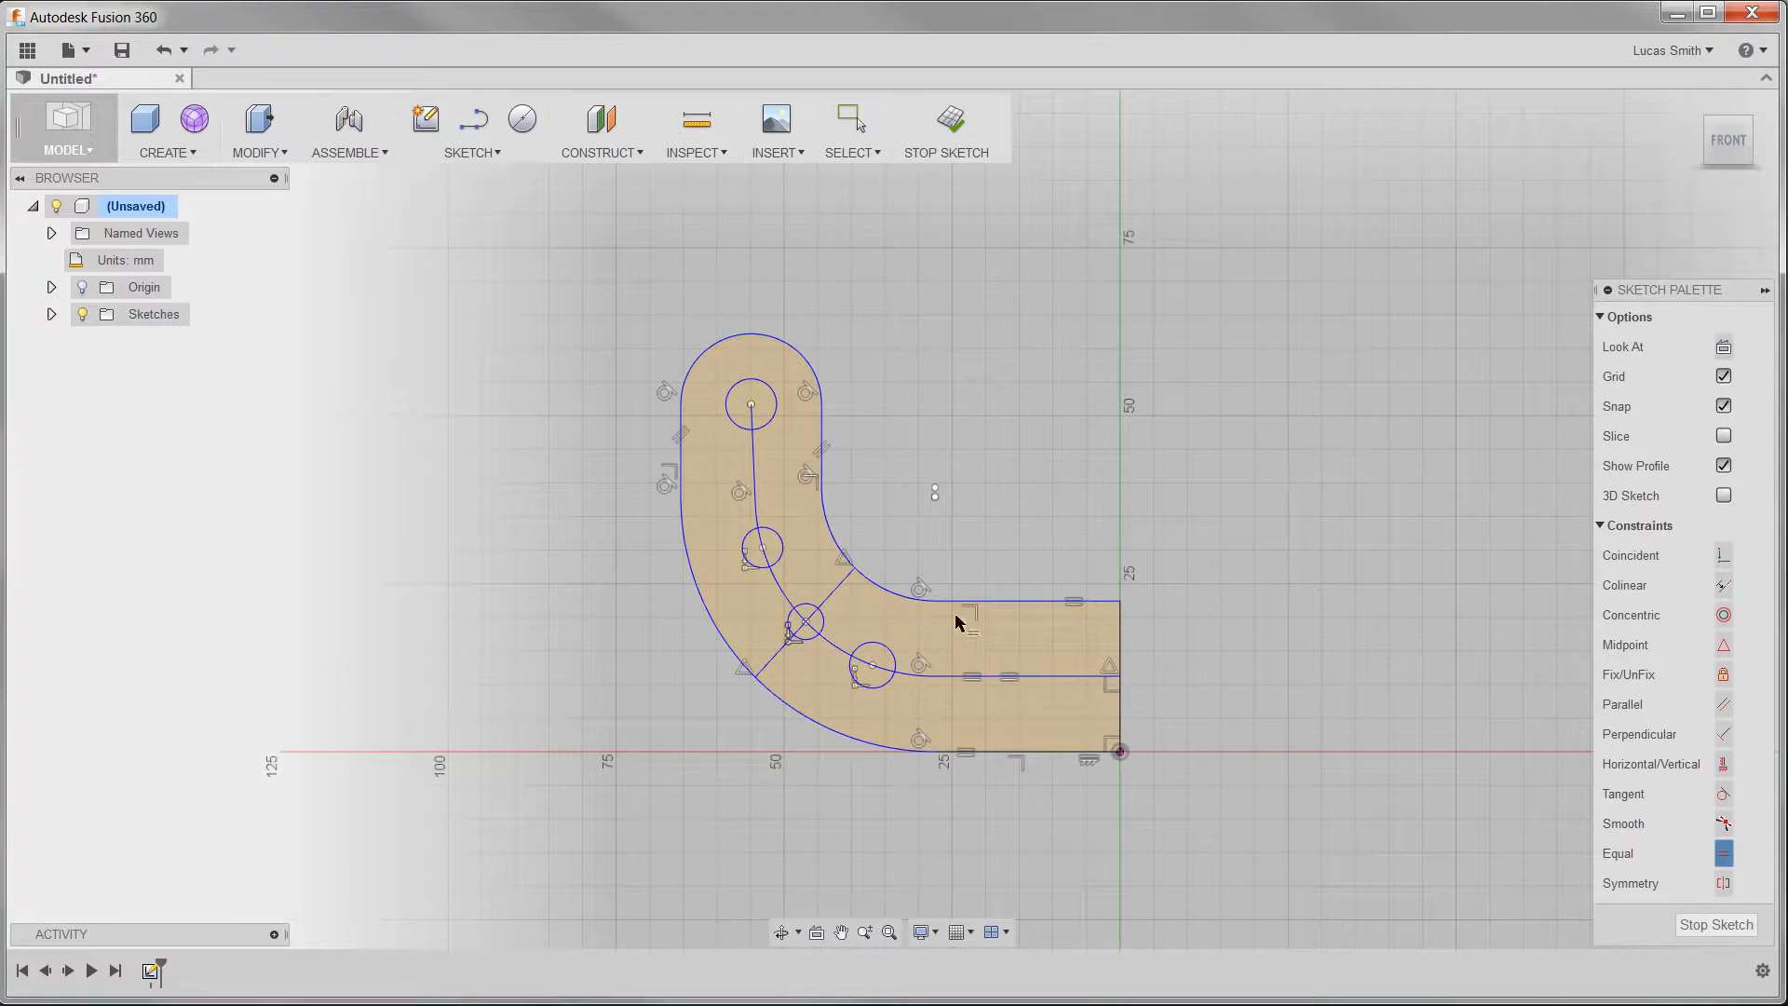
# Step: Apply equal constraints so the upright arm's inner edge, centreline and outer edge share the same length
pyautogui.click(820, 450)
pyautogui.click(753, 454)
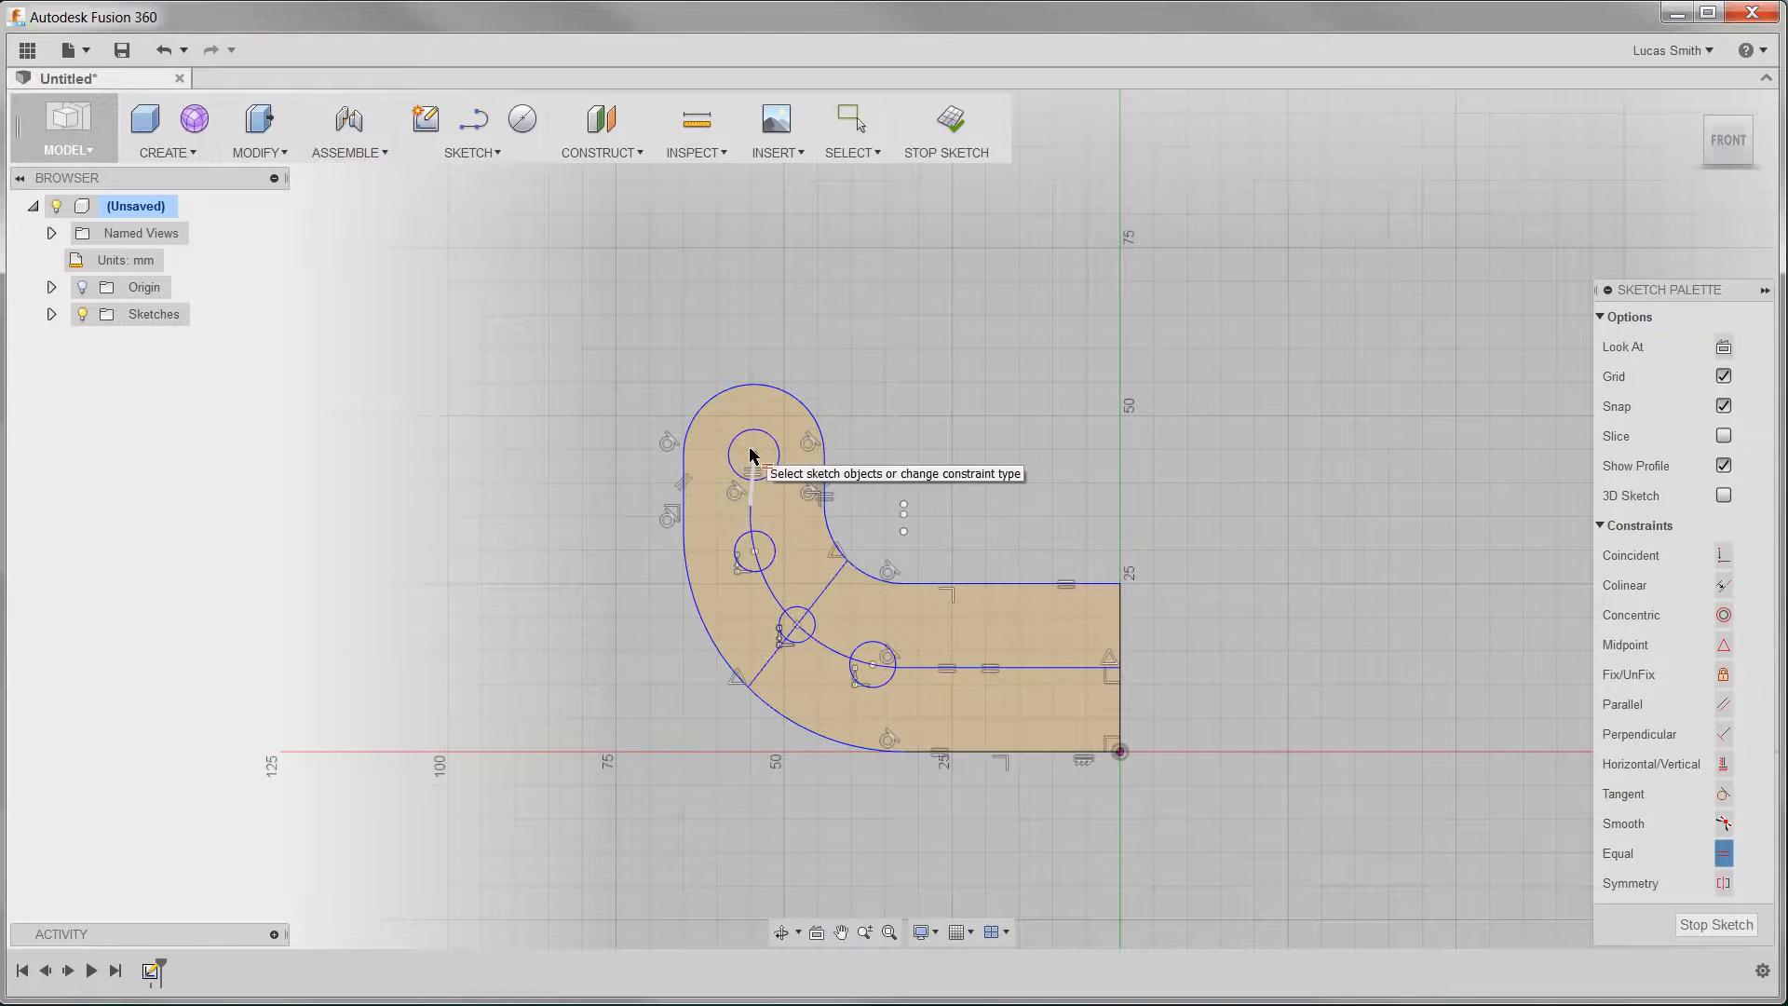
pyautogui.click(682, 473)
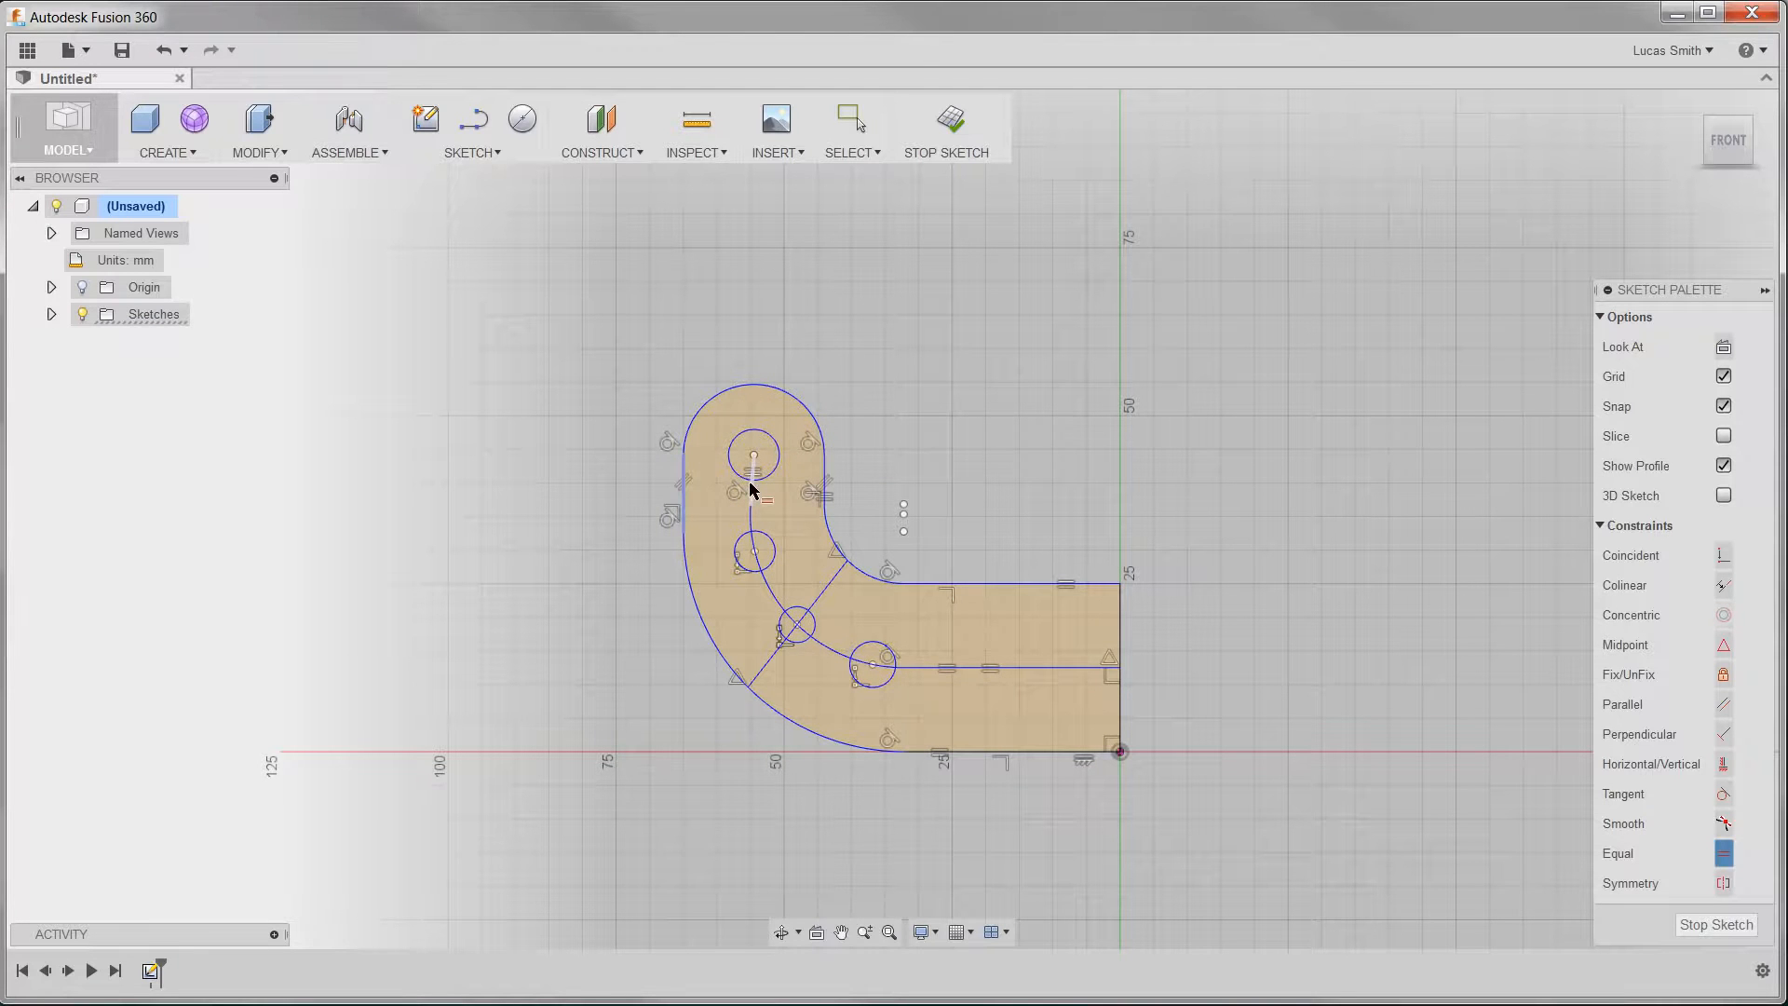
pyautogui.click(753, 485)
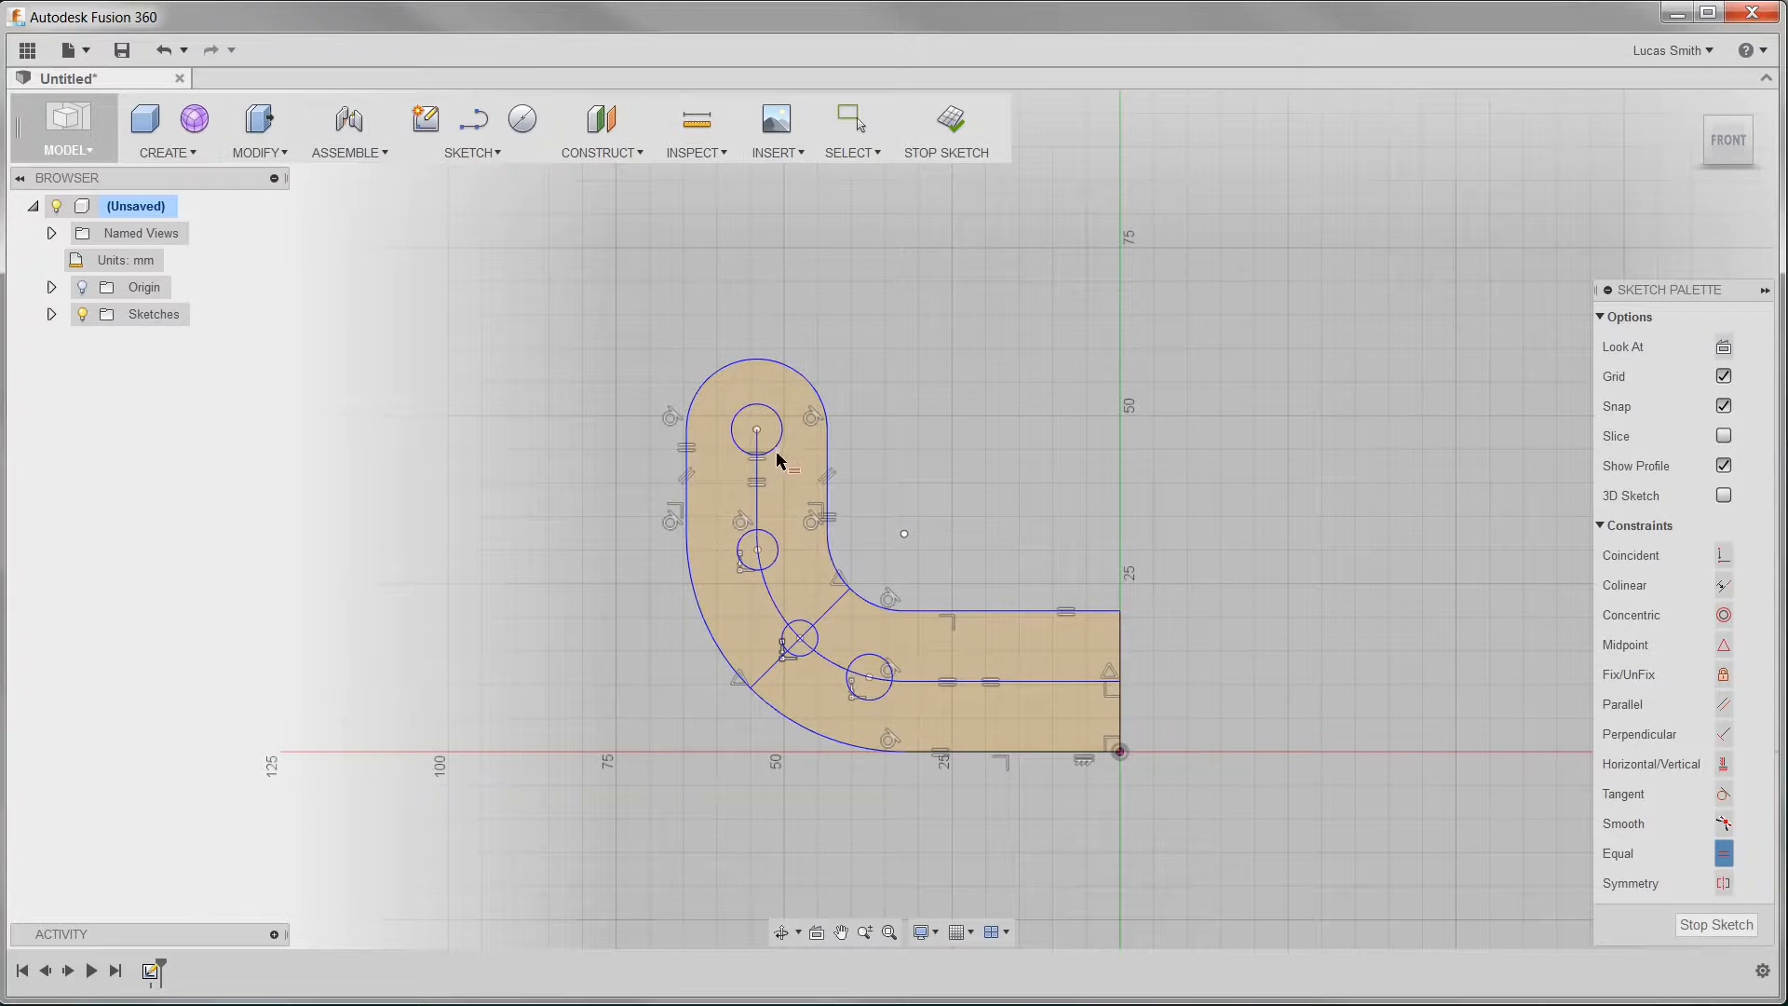
# Step: Make all four circles the same size with equal constraints, working from the top circle down along the centreline
pyautogui.click(779, 450)
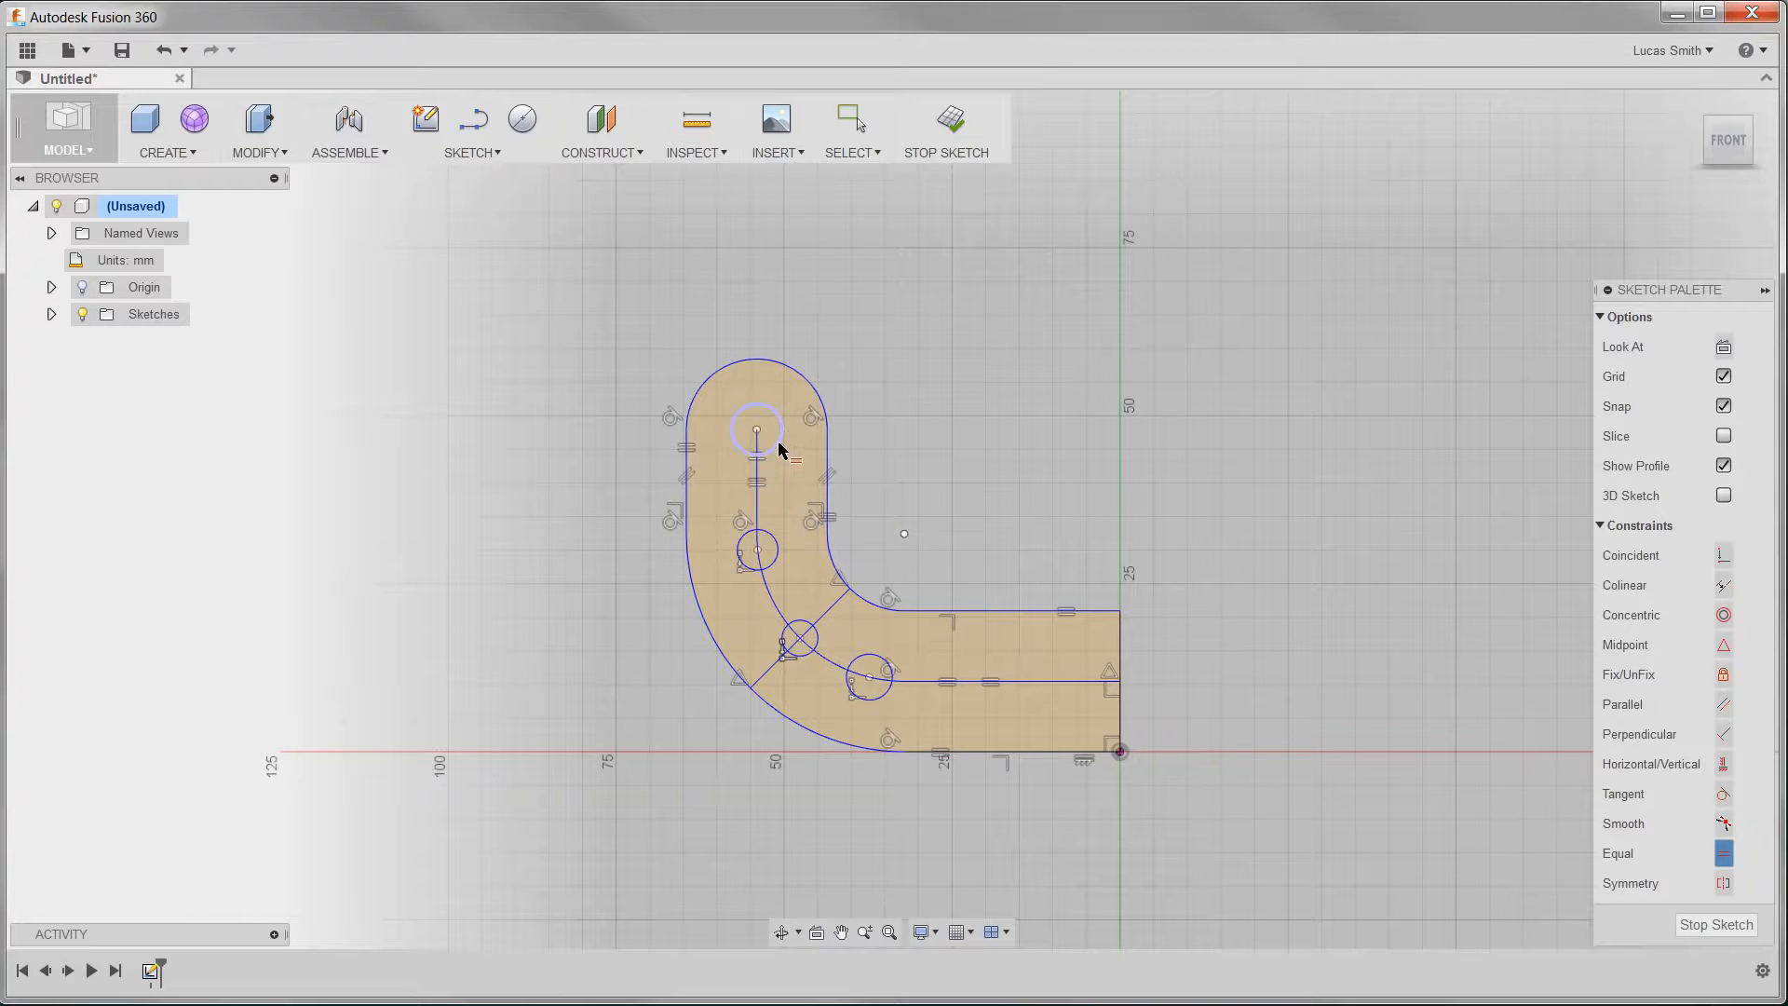
pyautogui.click(773, 543)
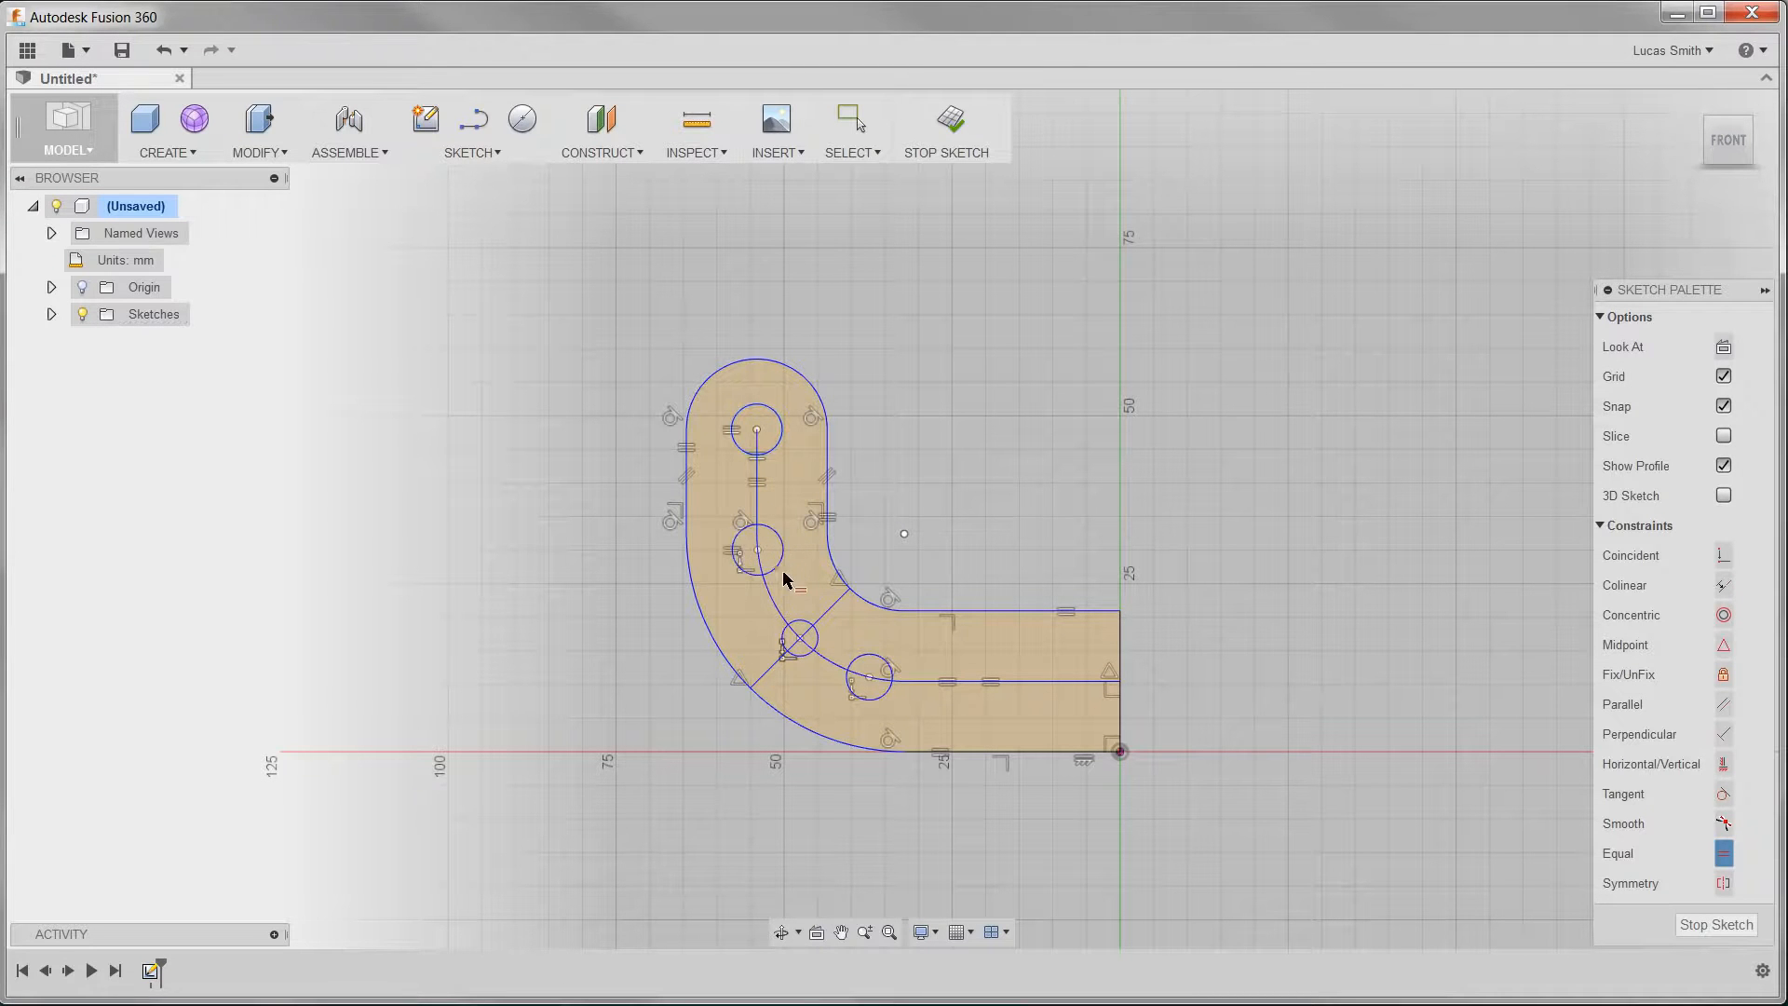
pyautogui.click(771, 574)
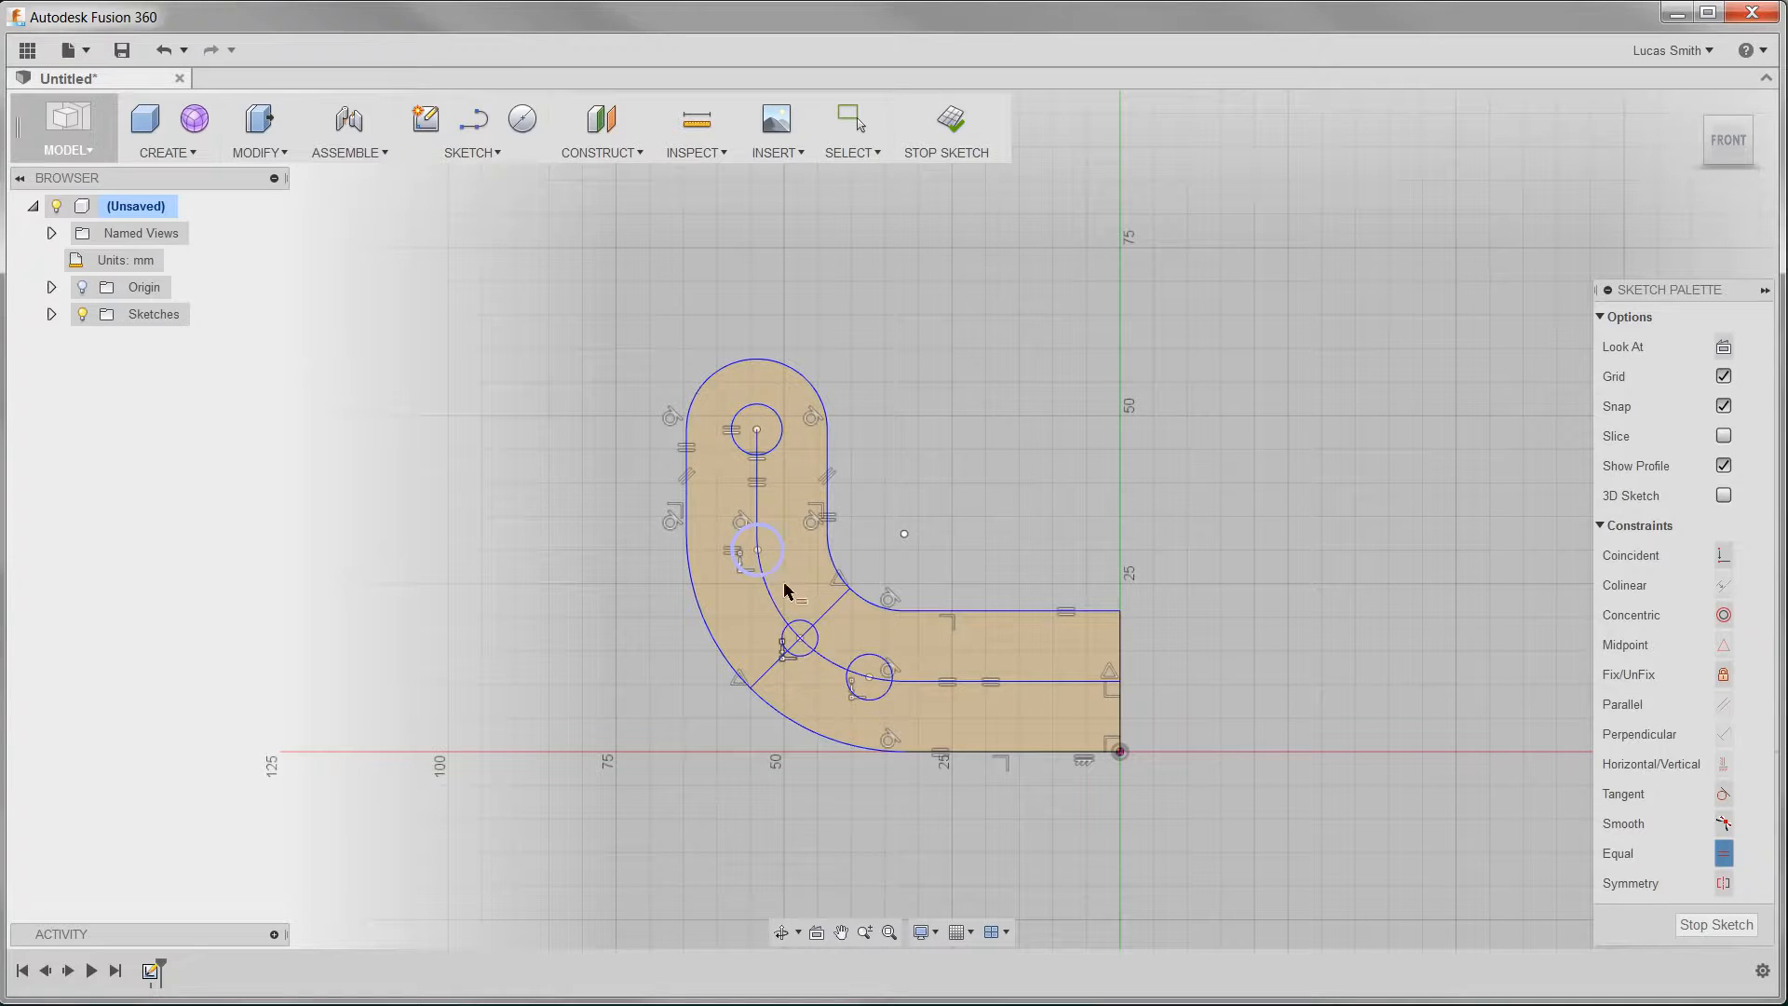
pyautogui.click(801, 628)
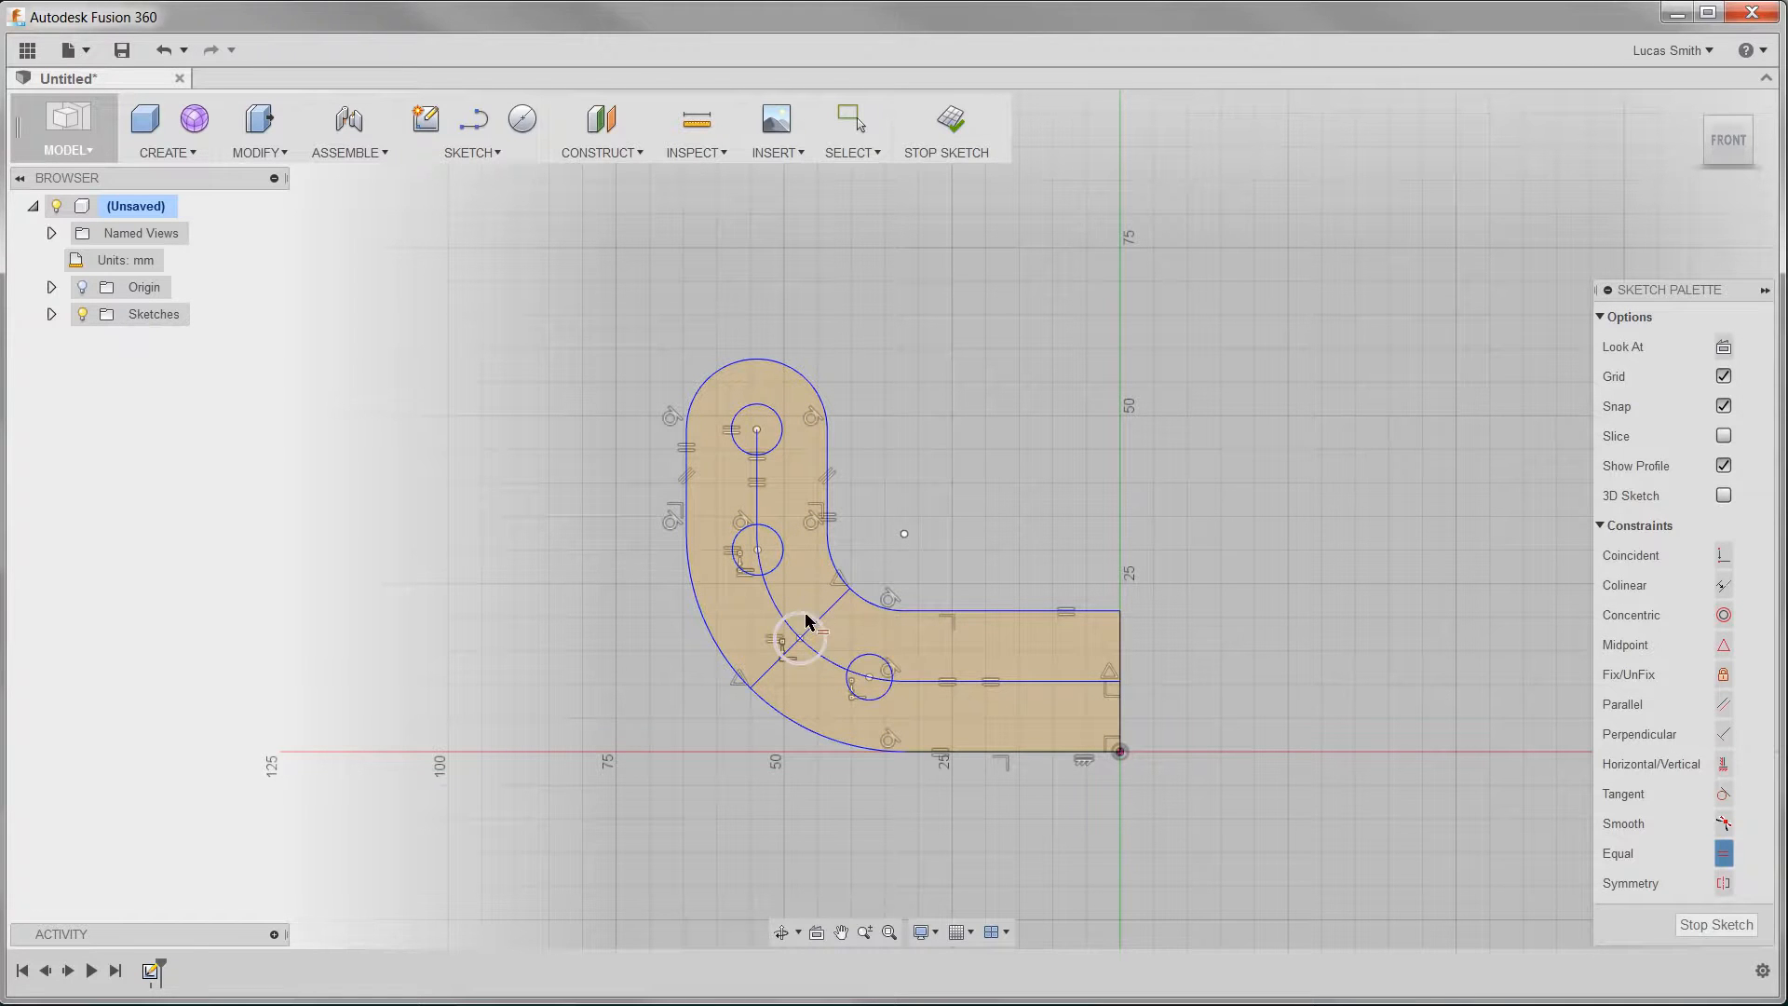
pyautogui.click(851, 661)
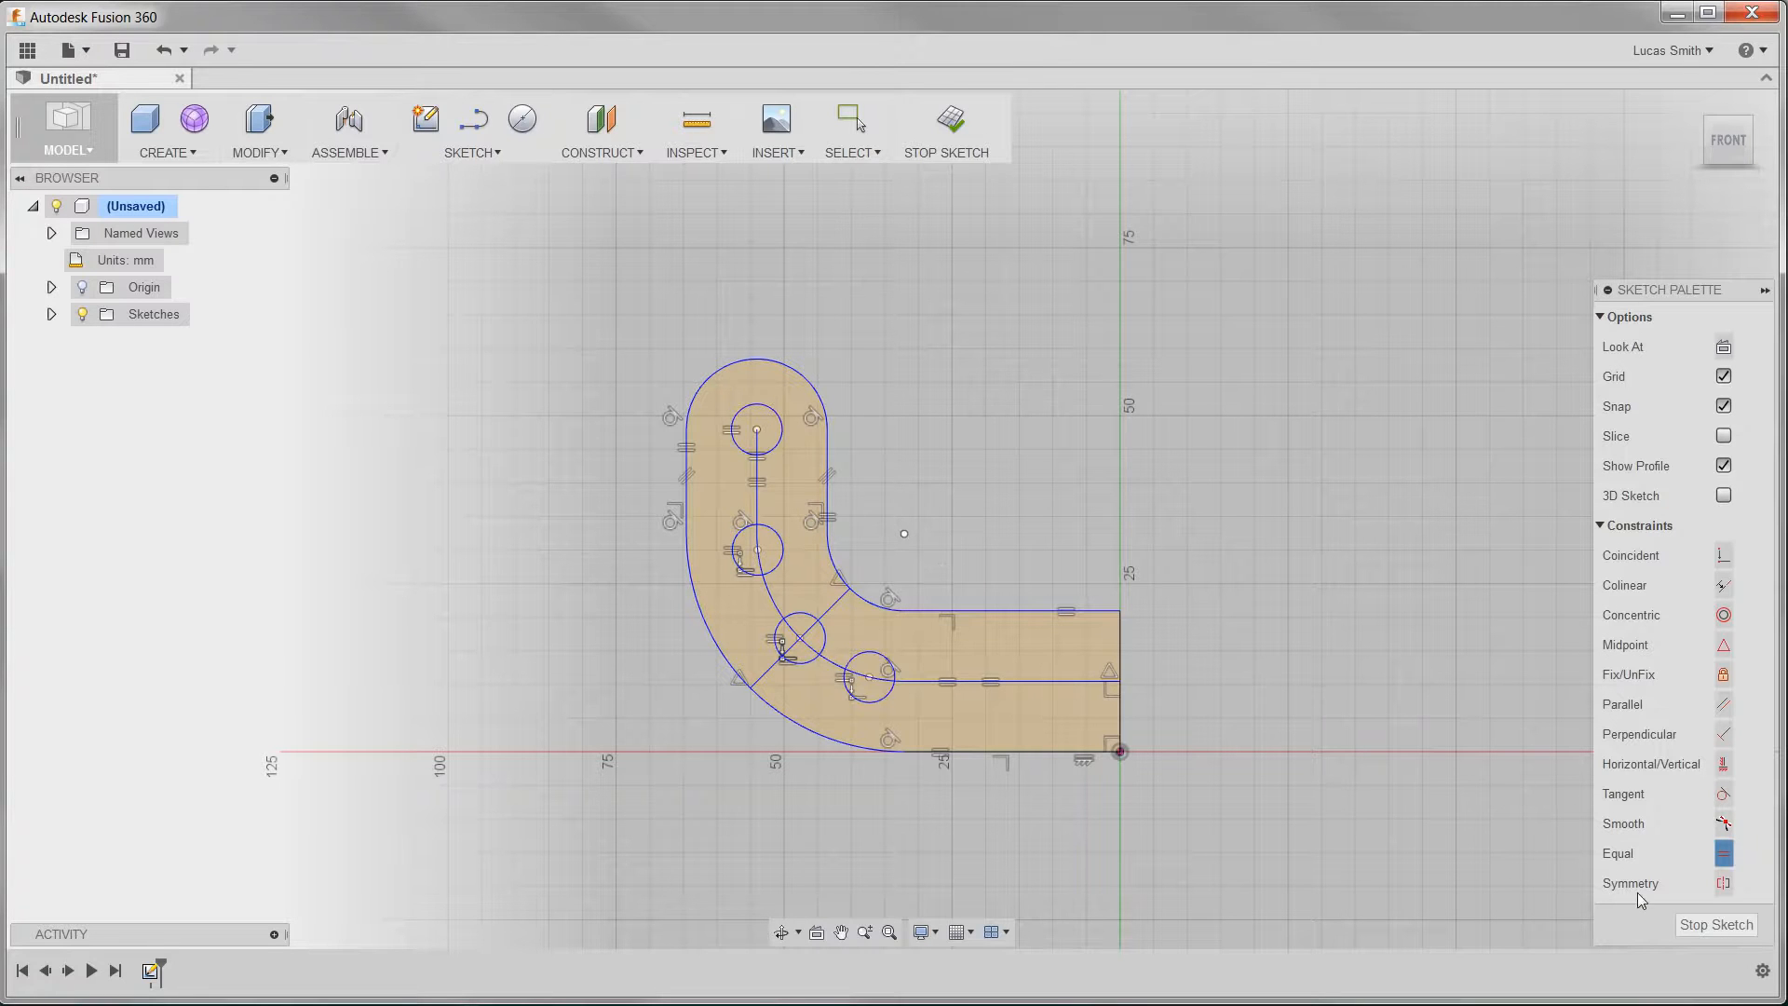
# Step: Make the two circles on either side of the middle one symmetric about the diagonal line across the bend
pyautogui.click(1728, 885)
pyautogui.click(778, 561)
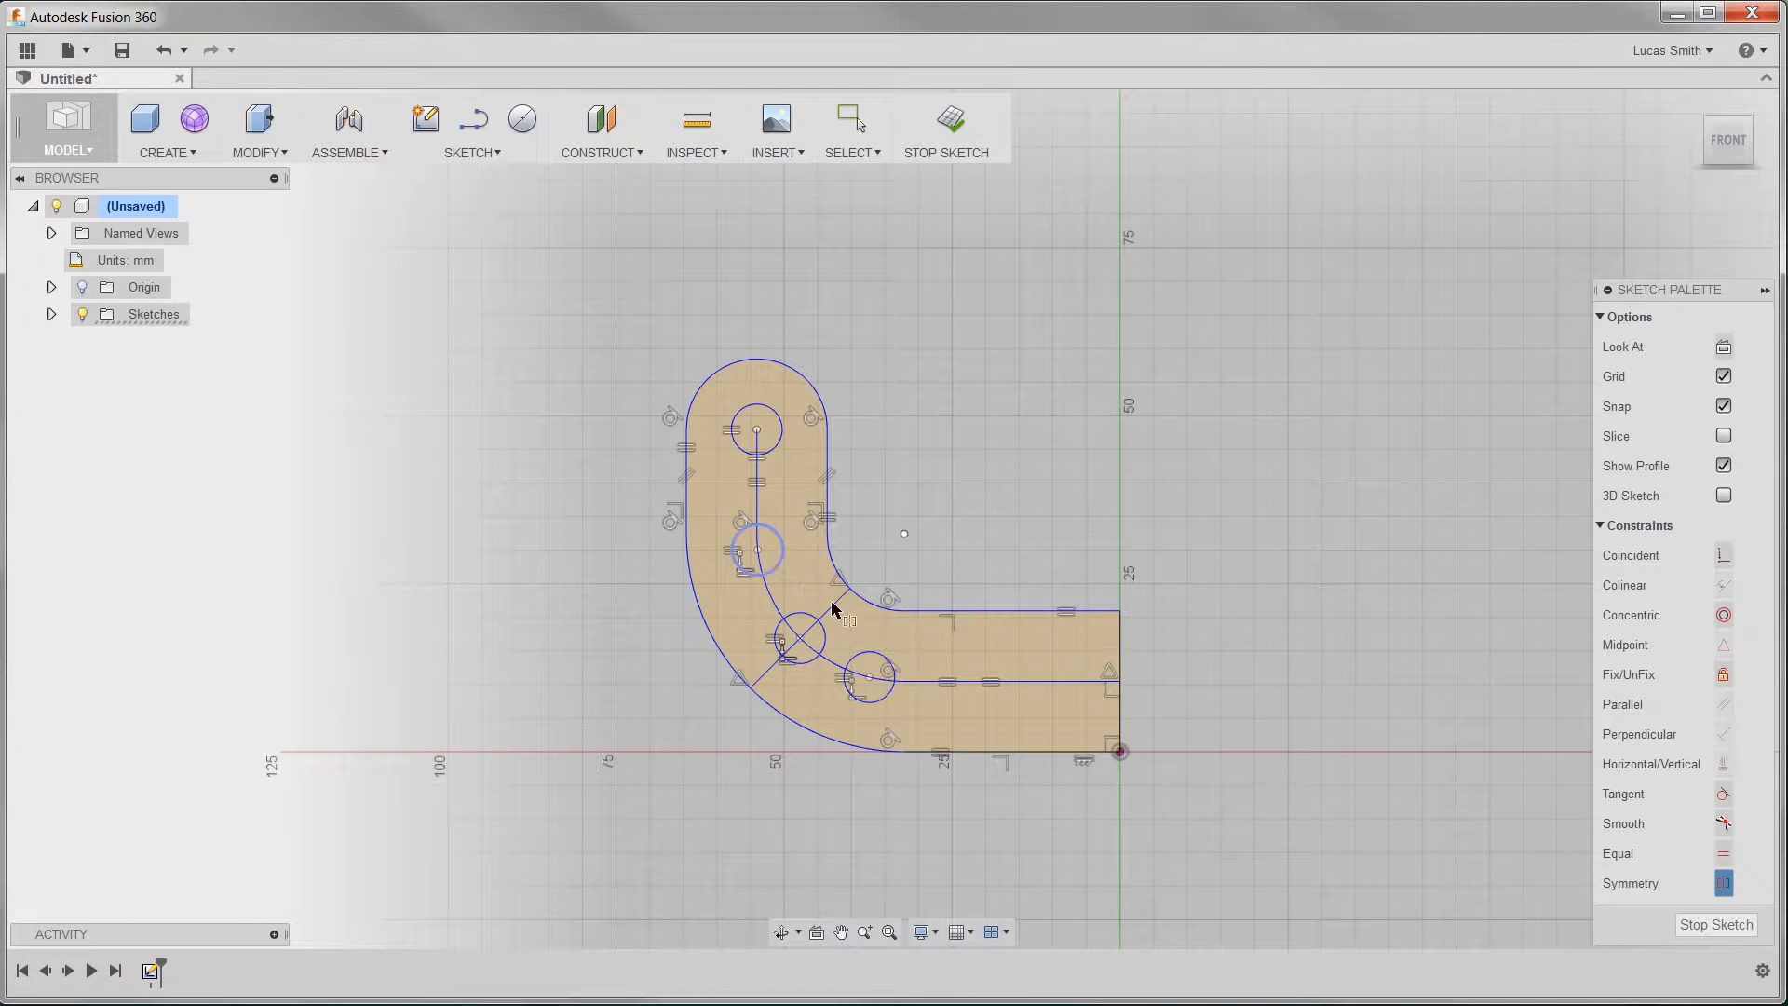
pyautogui.click(864, 652)
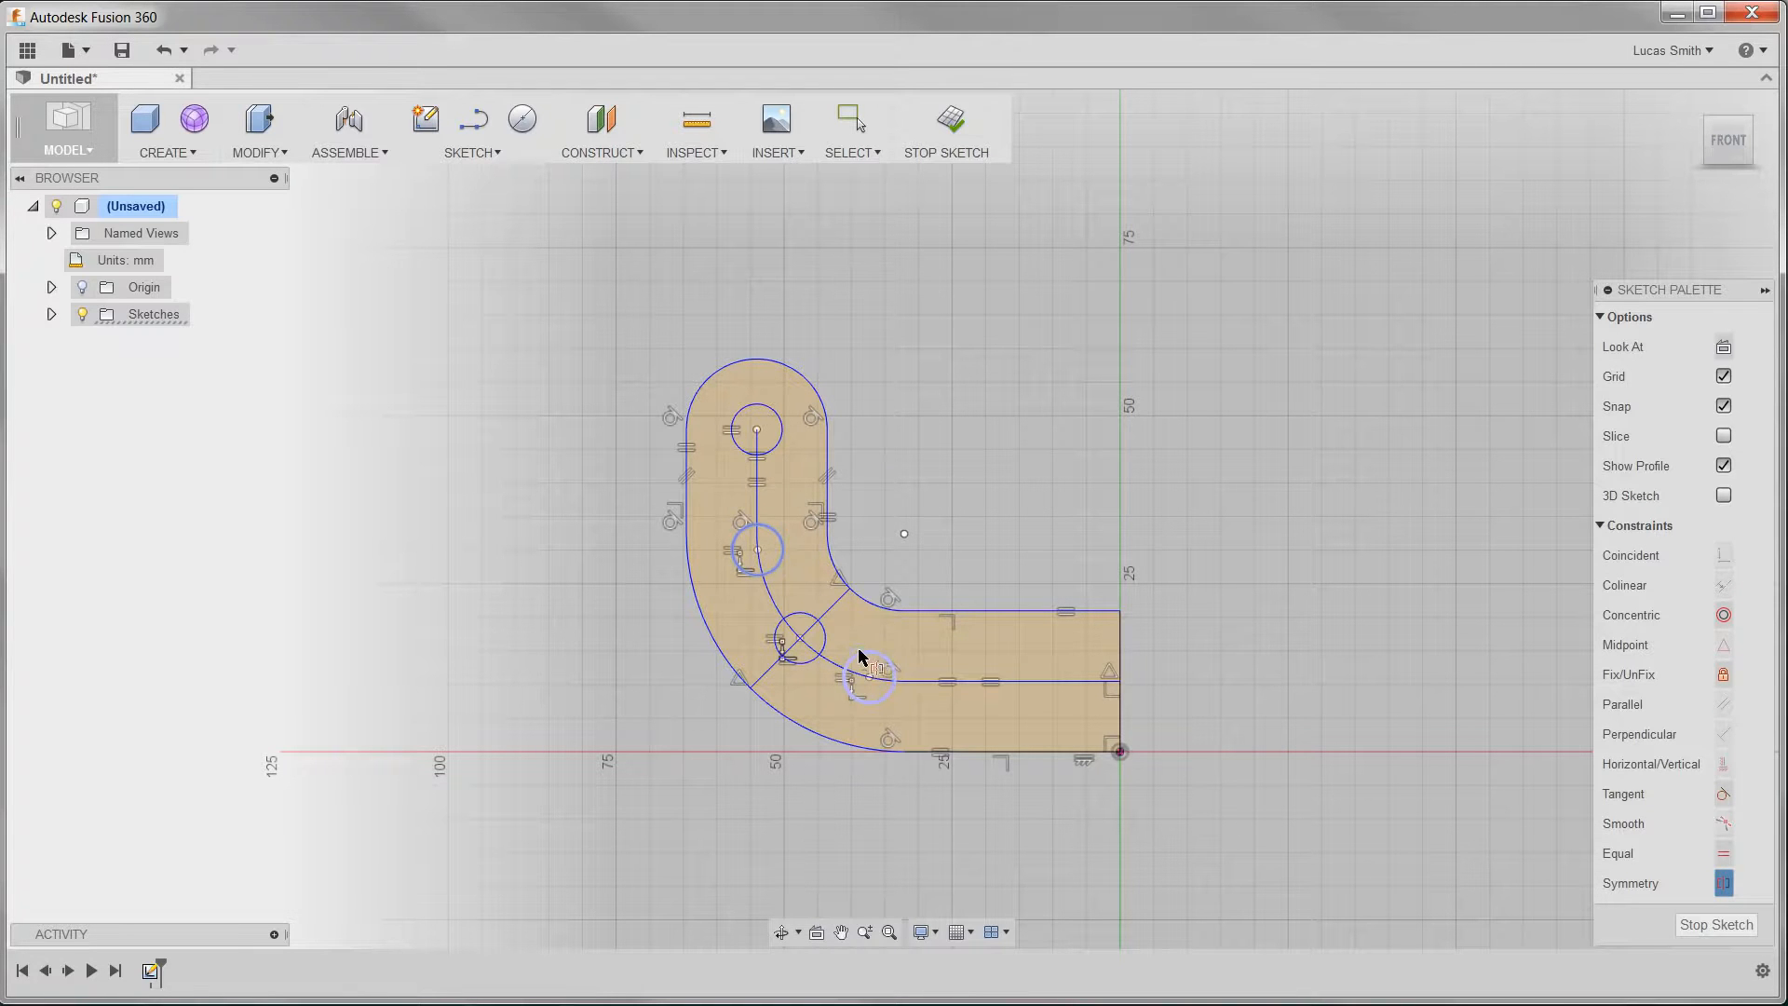
pyautogui.click(828, 607)
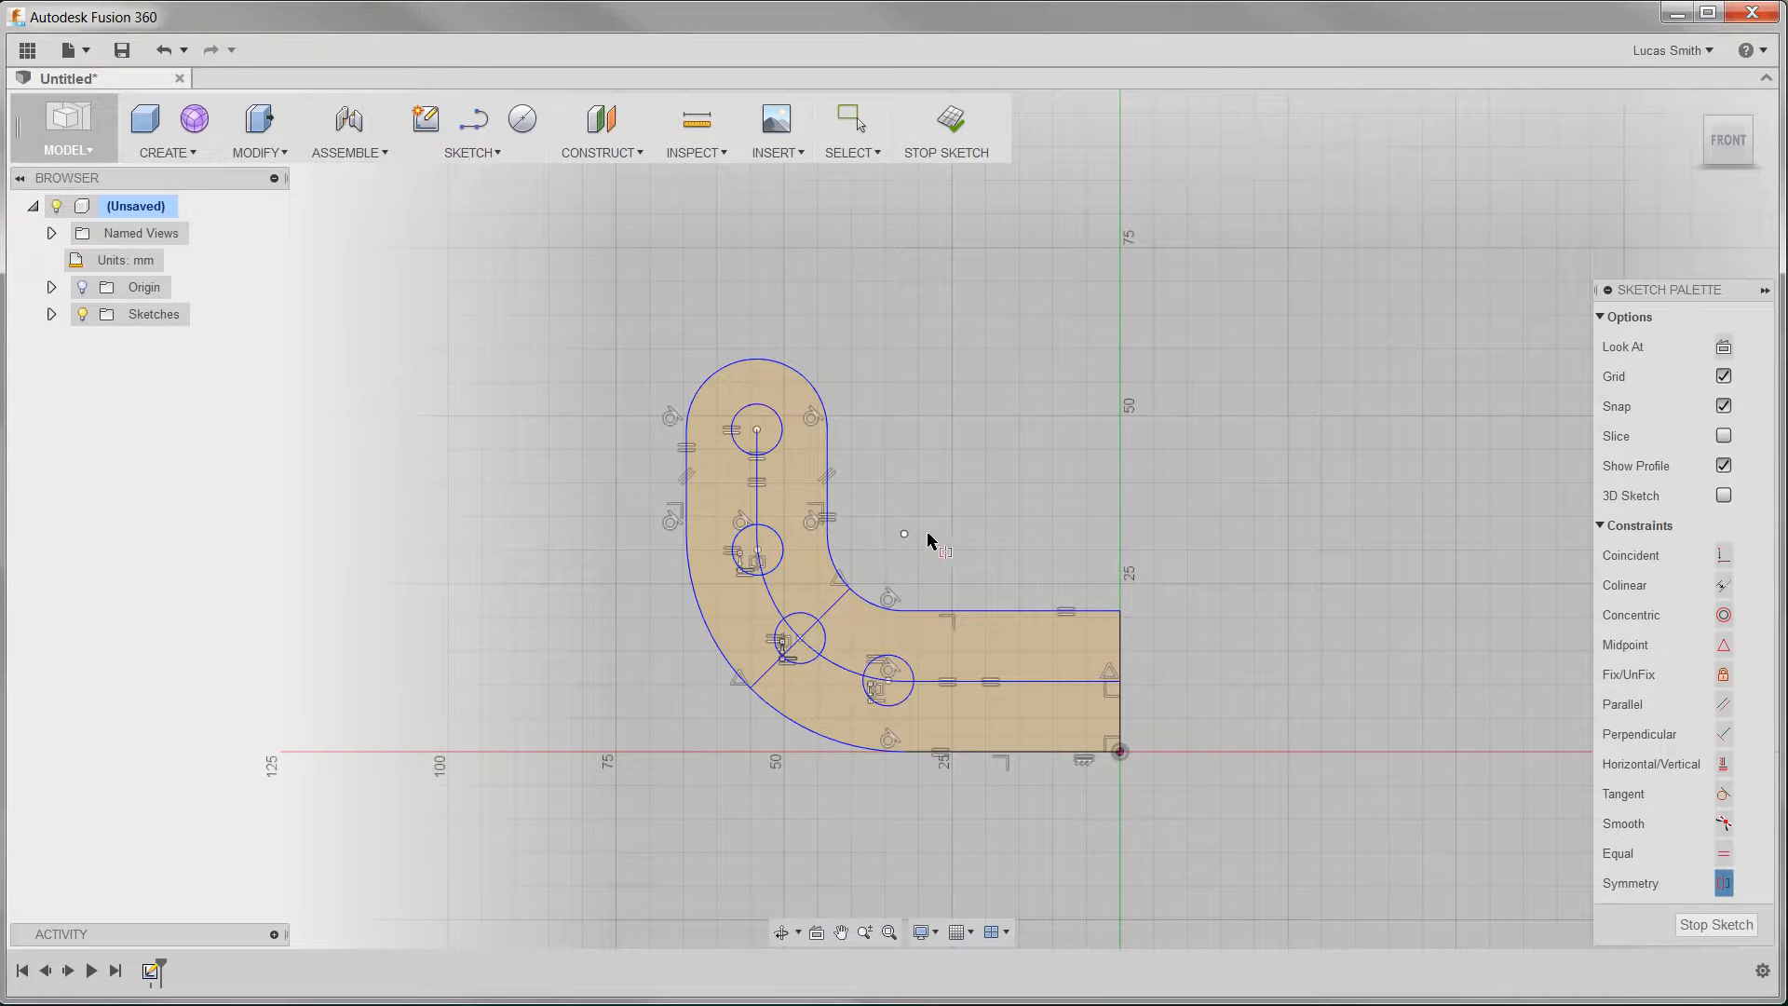
pyautogui.press('Escape')
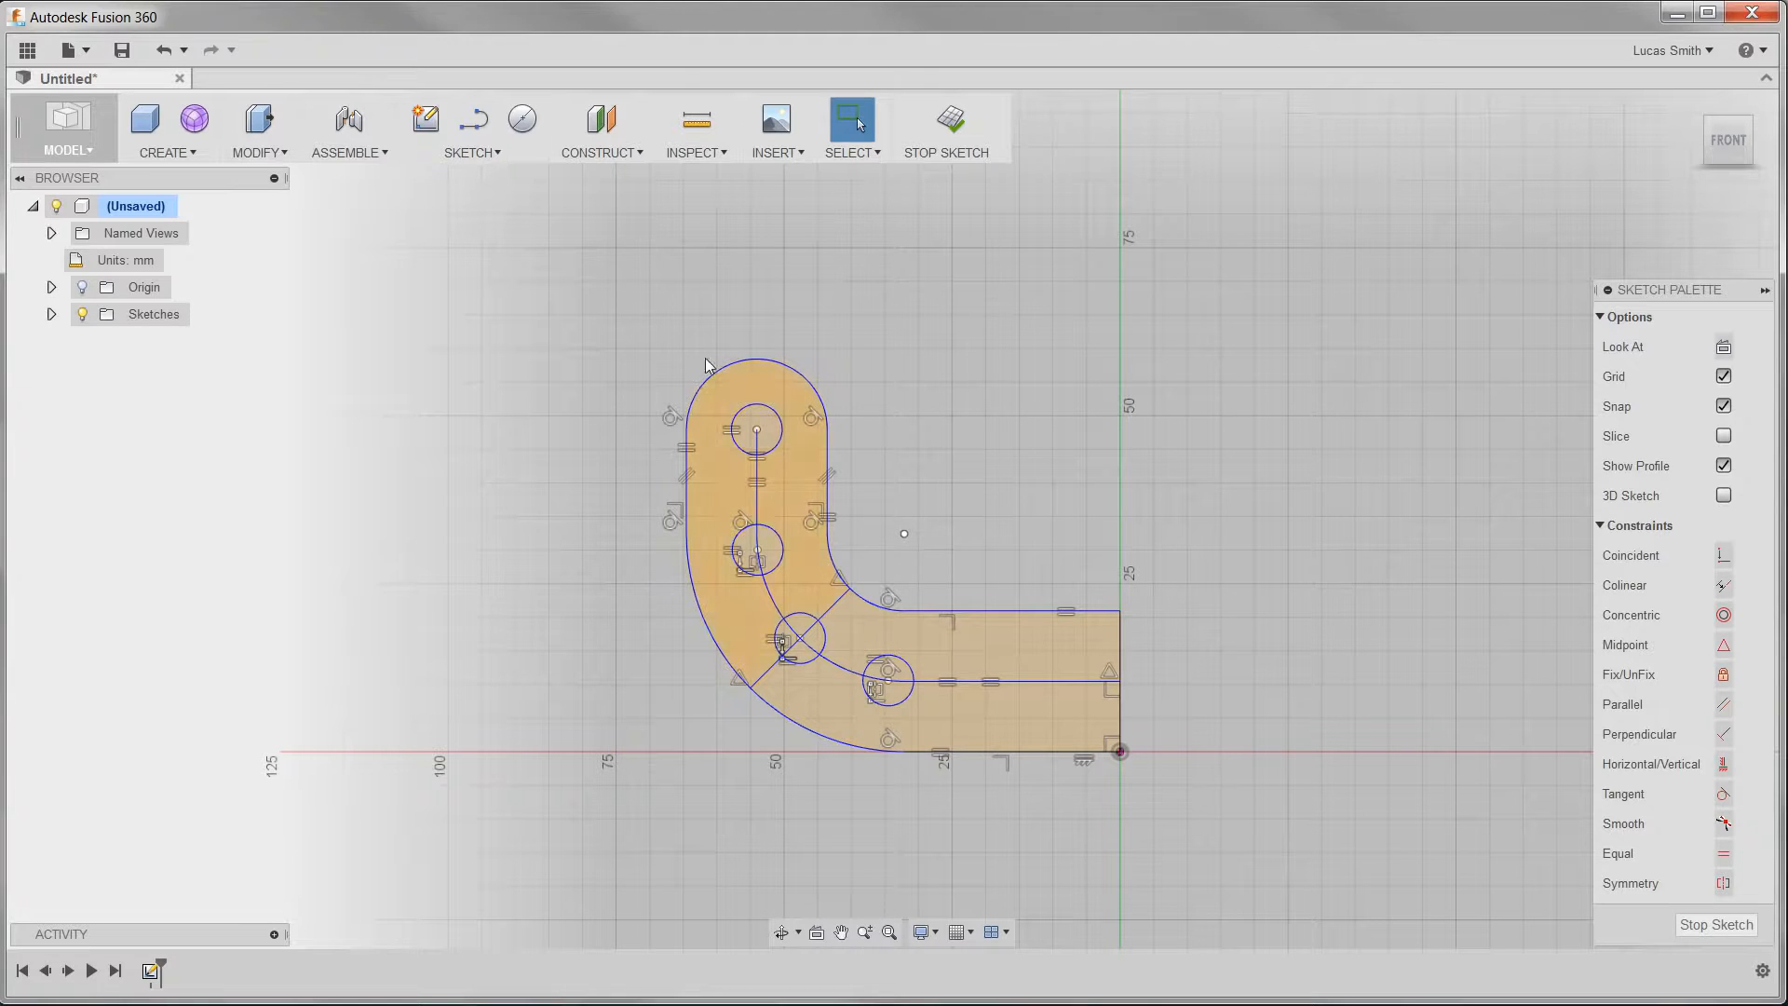
pyautogui.click(501, 152)
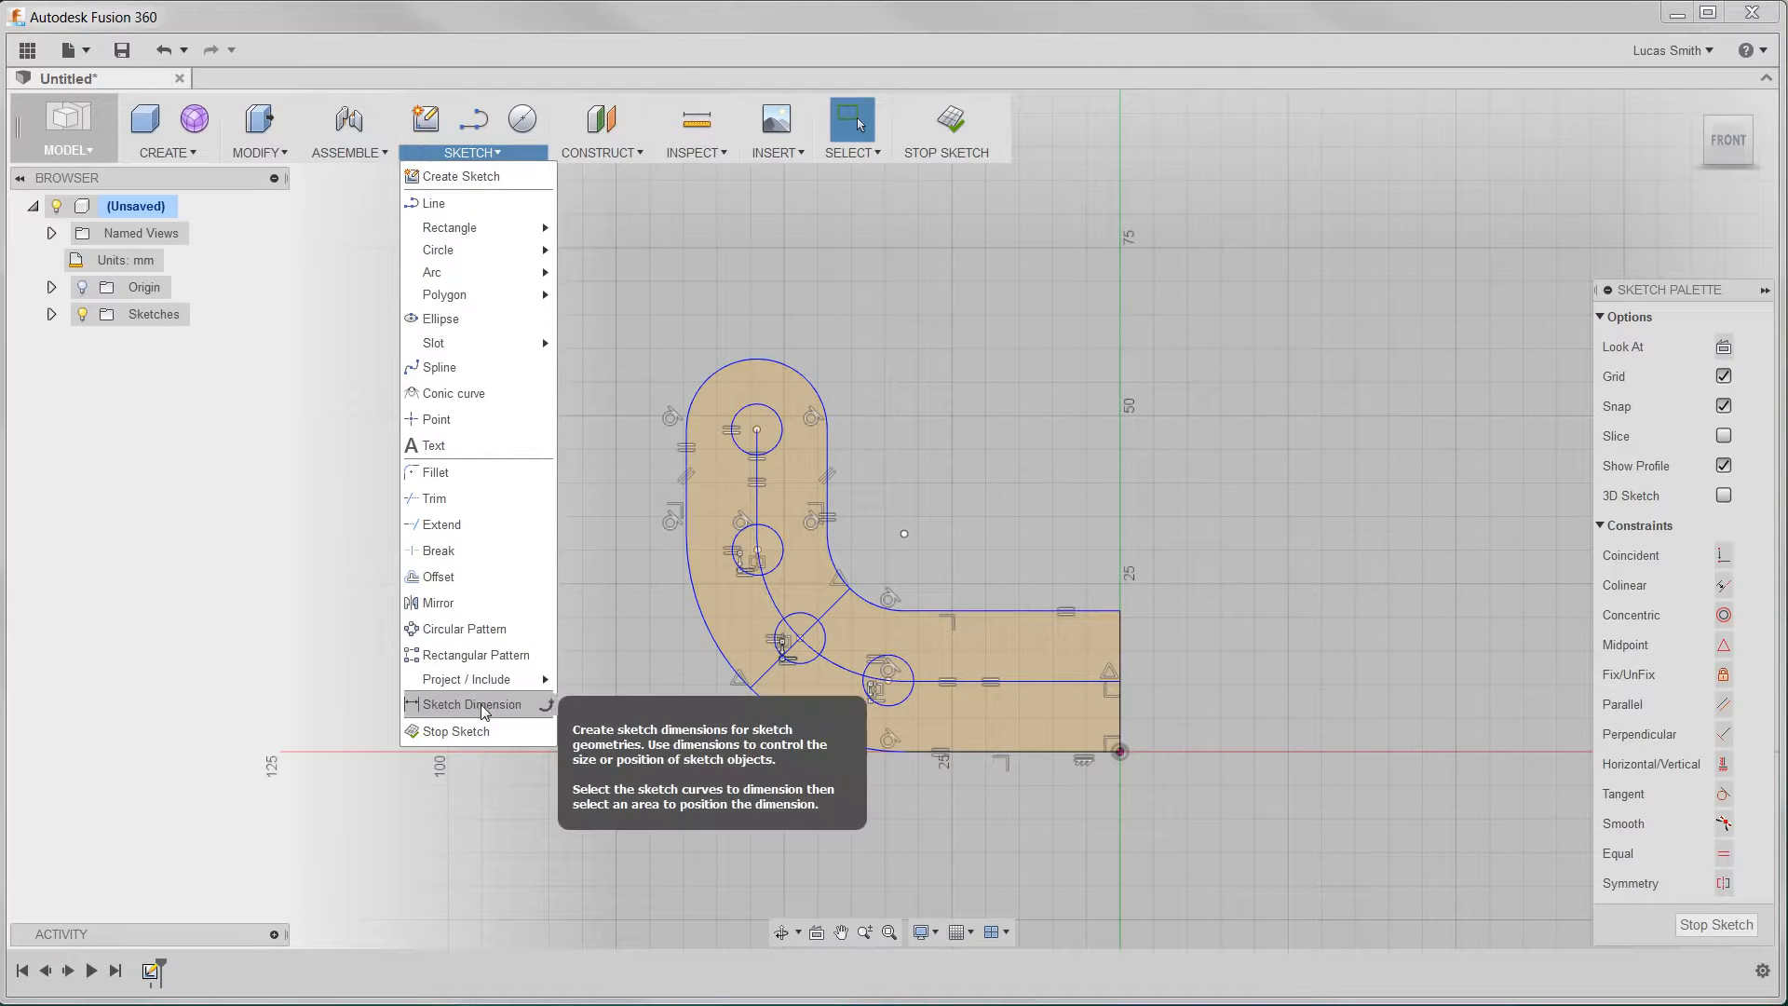
pyautogui.click(663, 265)
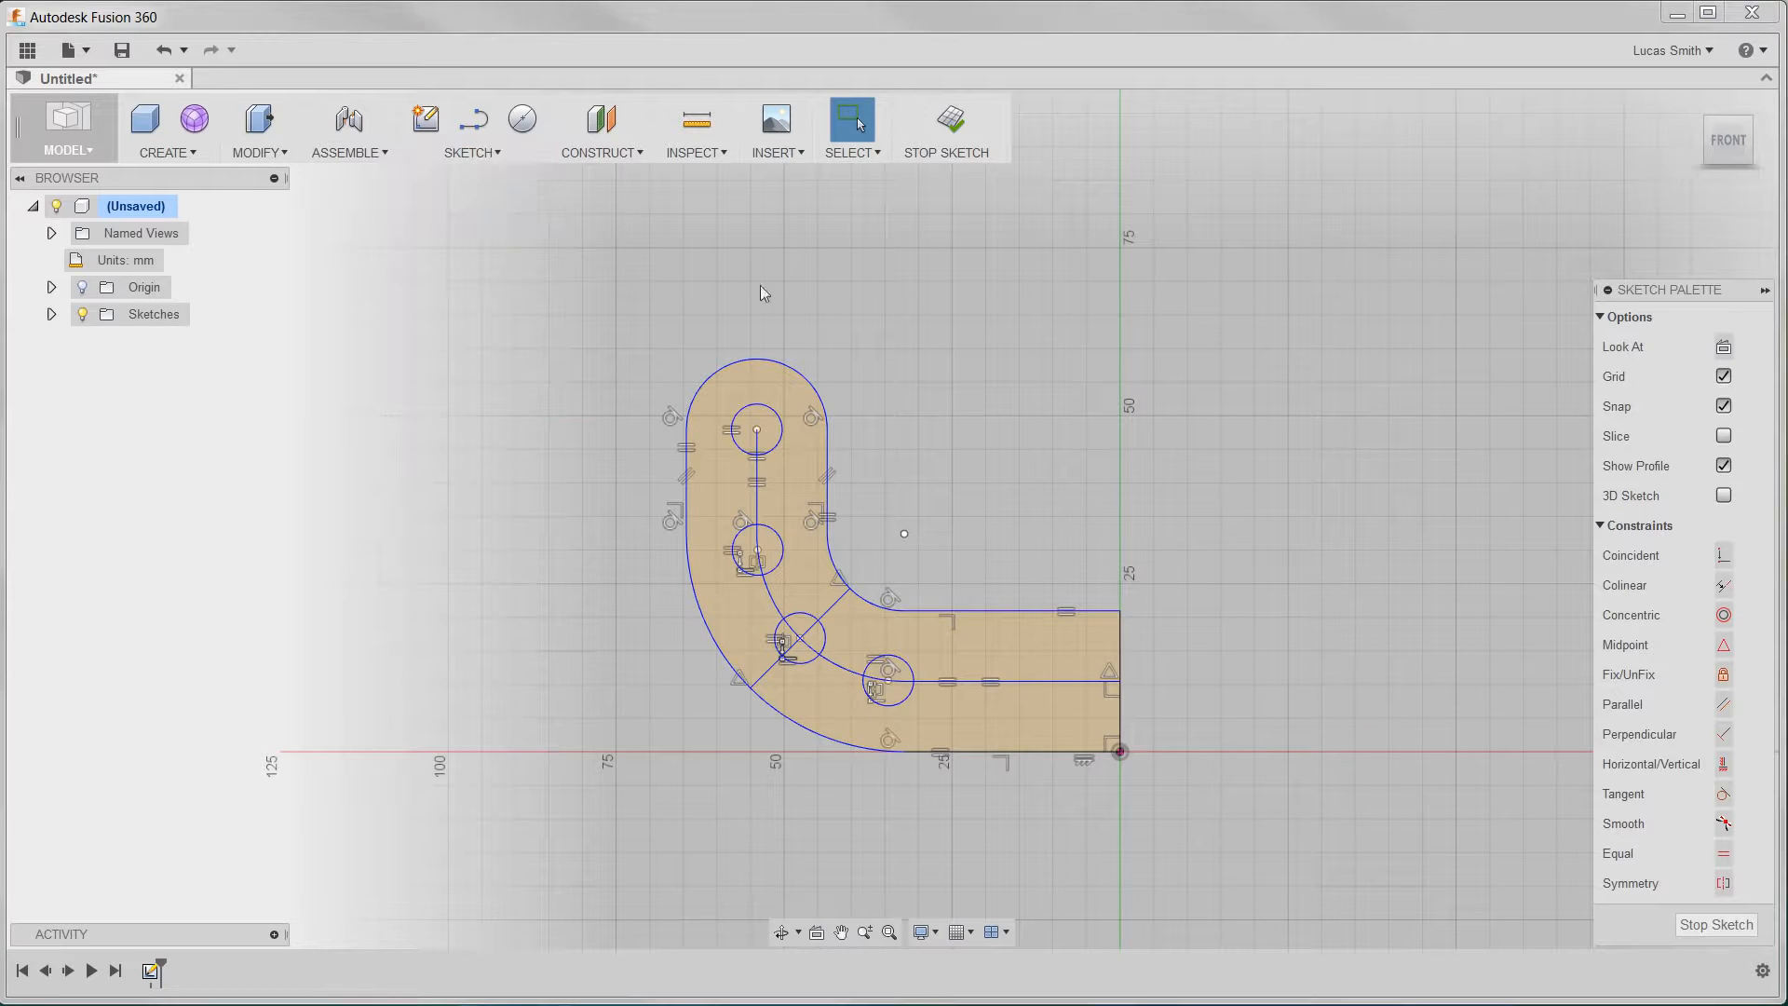
pyautogui.rightClick(1047, 378)
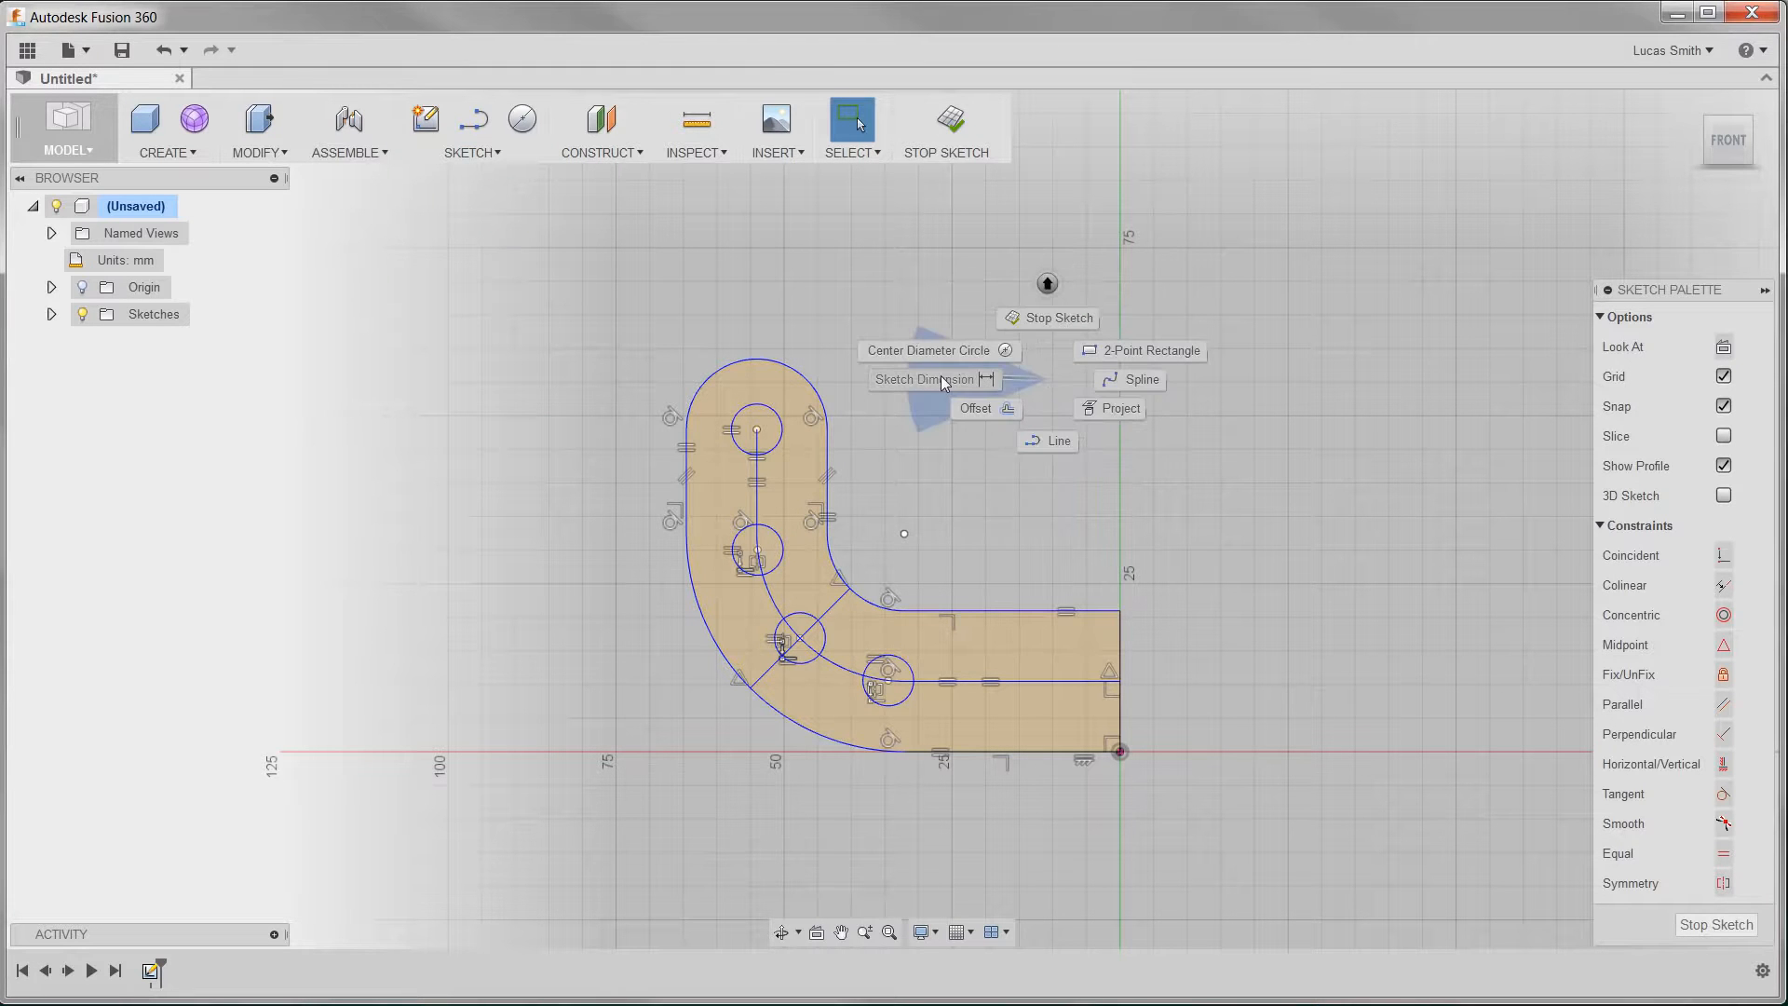
pyautogui.click(941, 216)
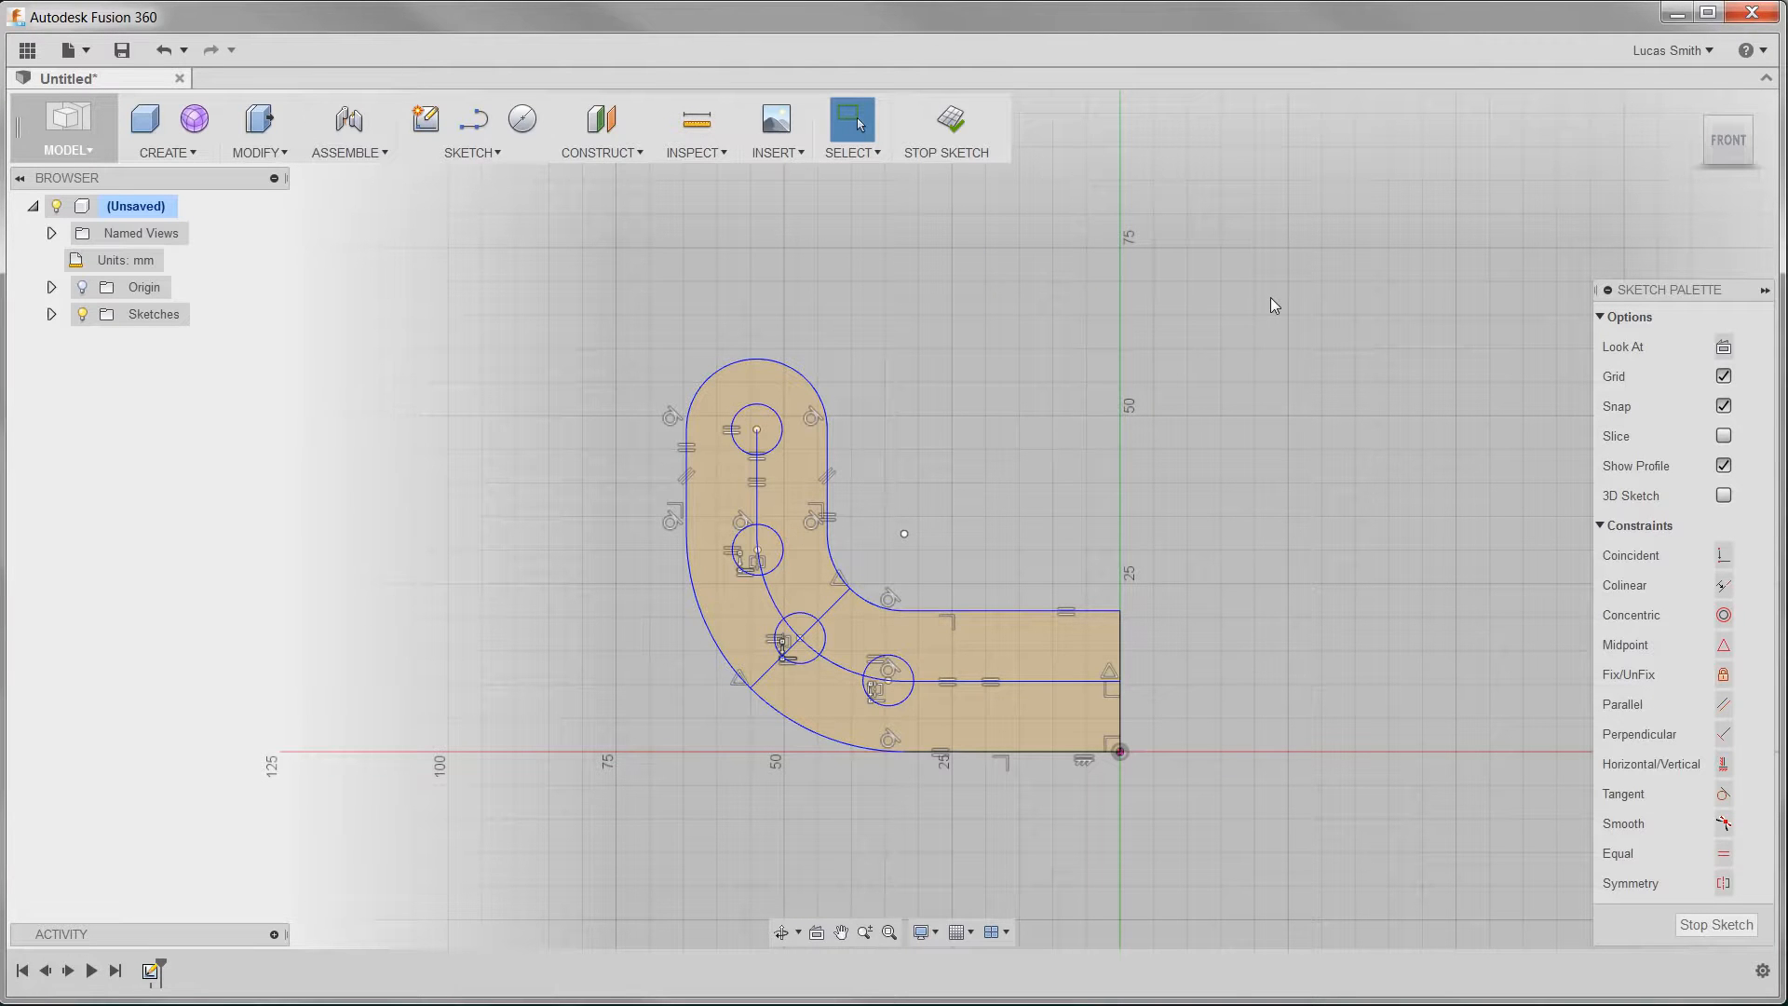
# Step: Dimension the top circle's diameter at 6.35 mm, placing the dimension above the profile's rounded end
pyautogui.press('d')
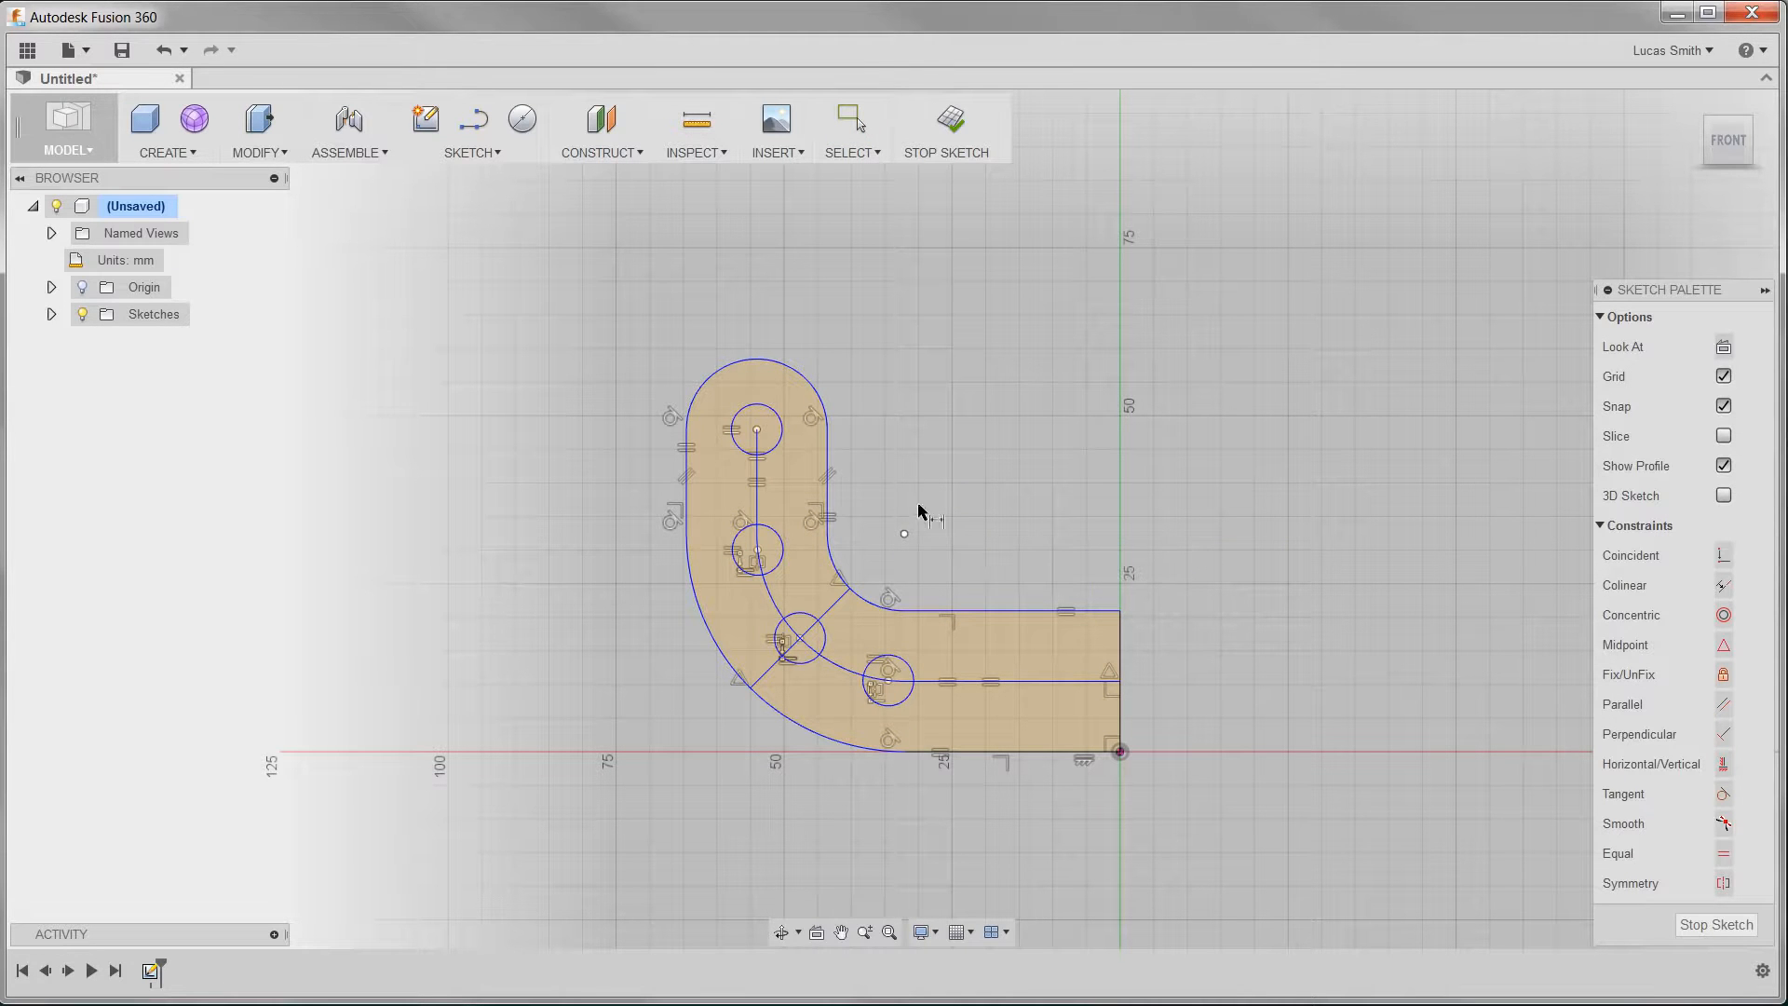
pyautogui.click(782, 430)
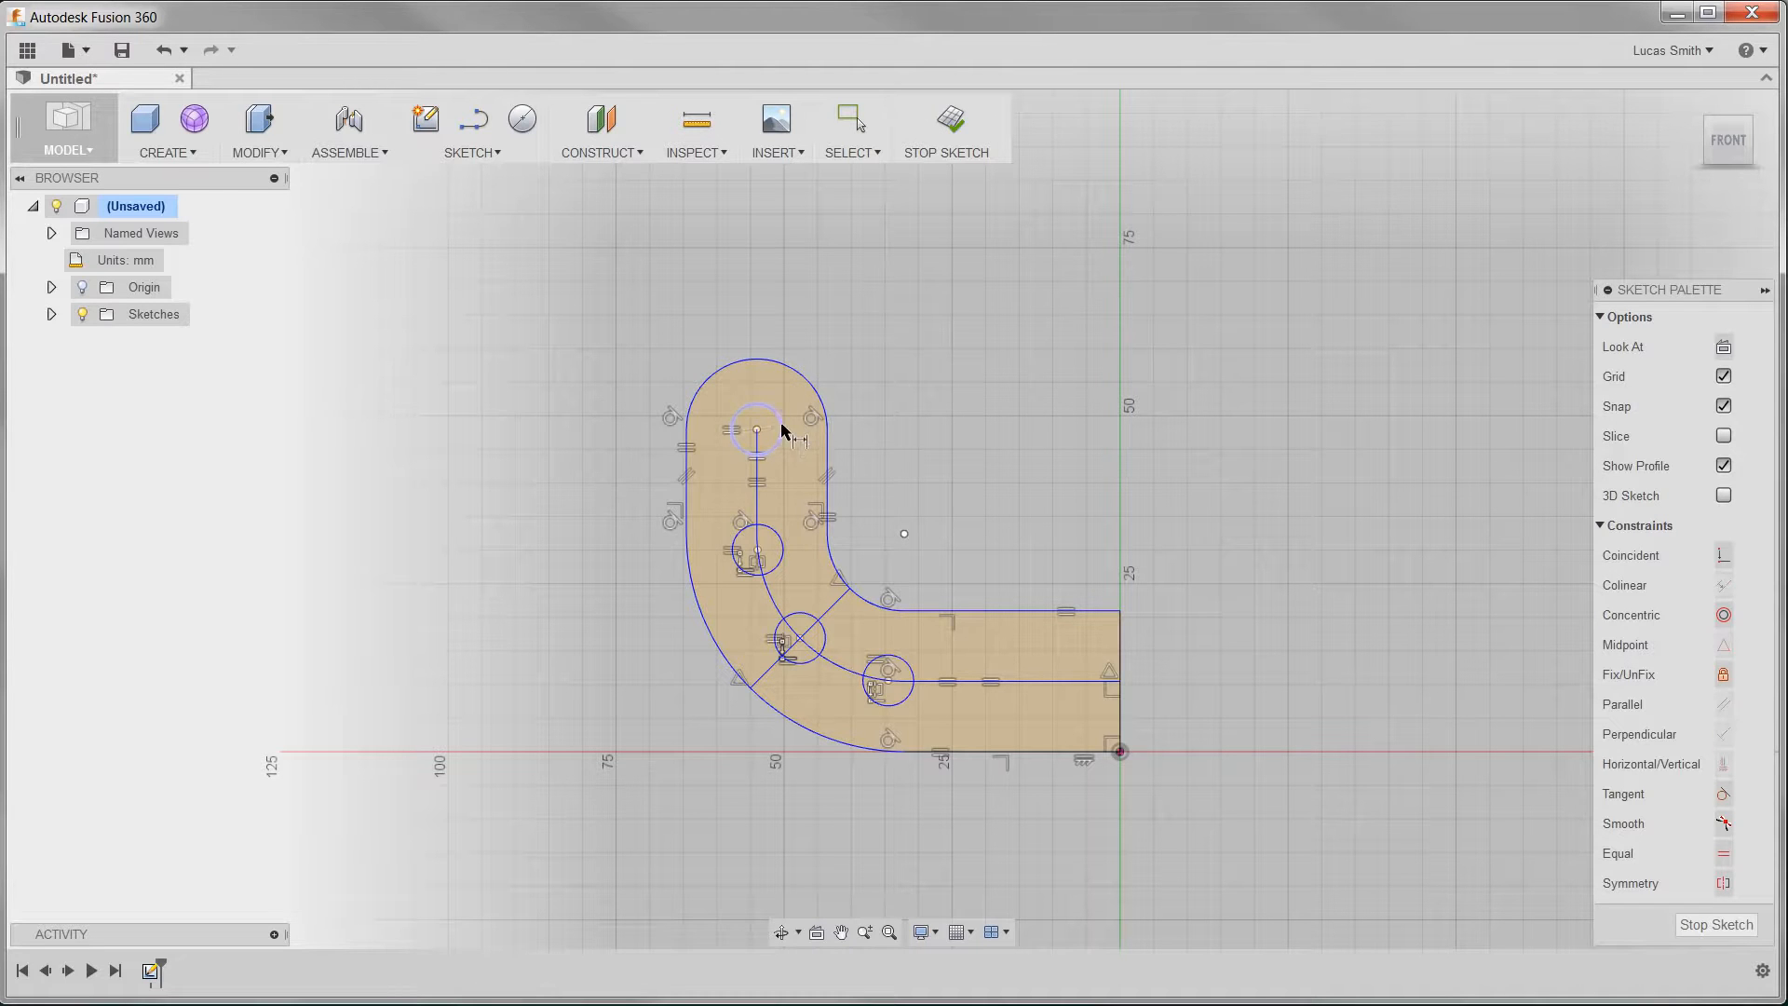
pyautogui.click(872, 330)
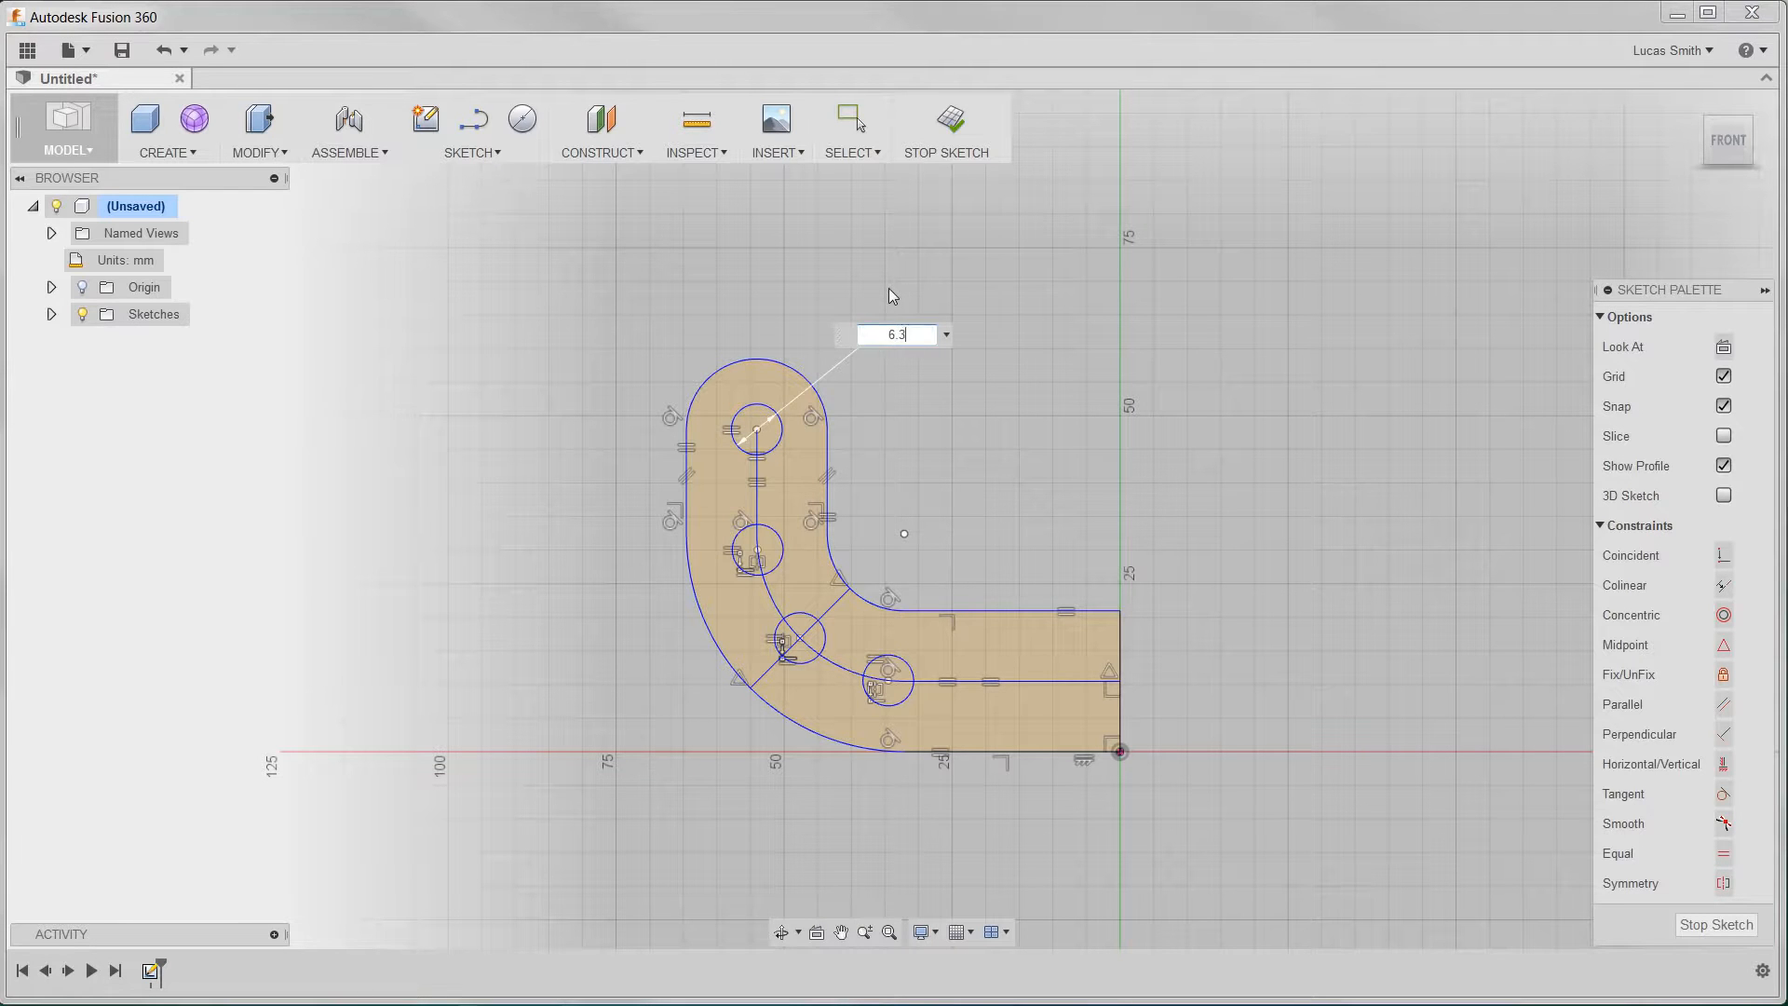
pyautogui.write('6.35')
pyautogui.press('Return')
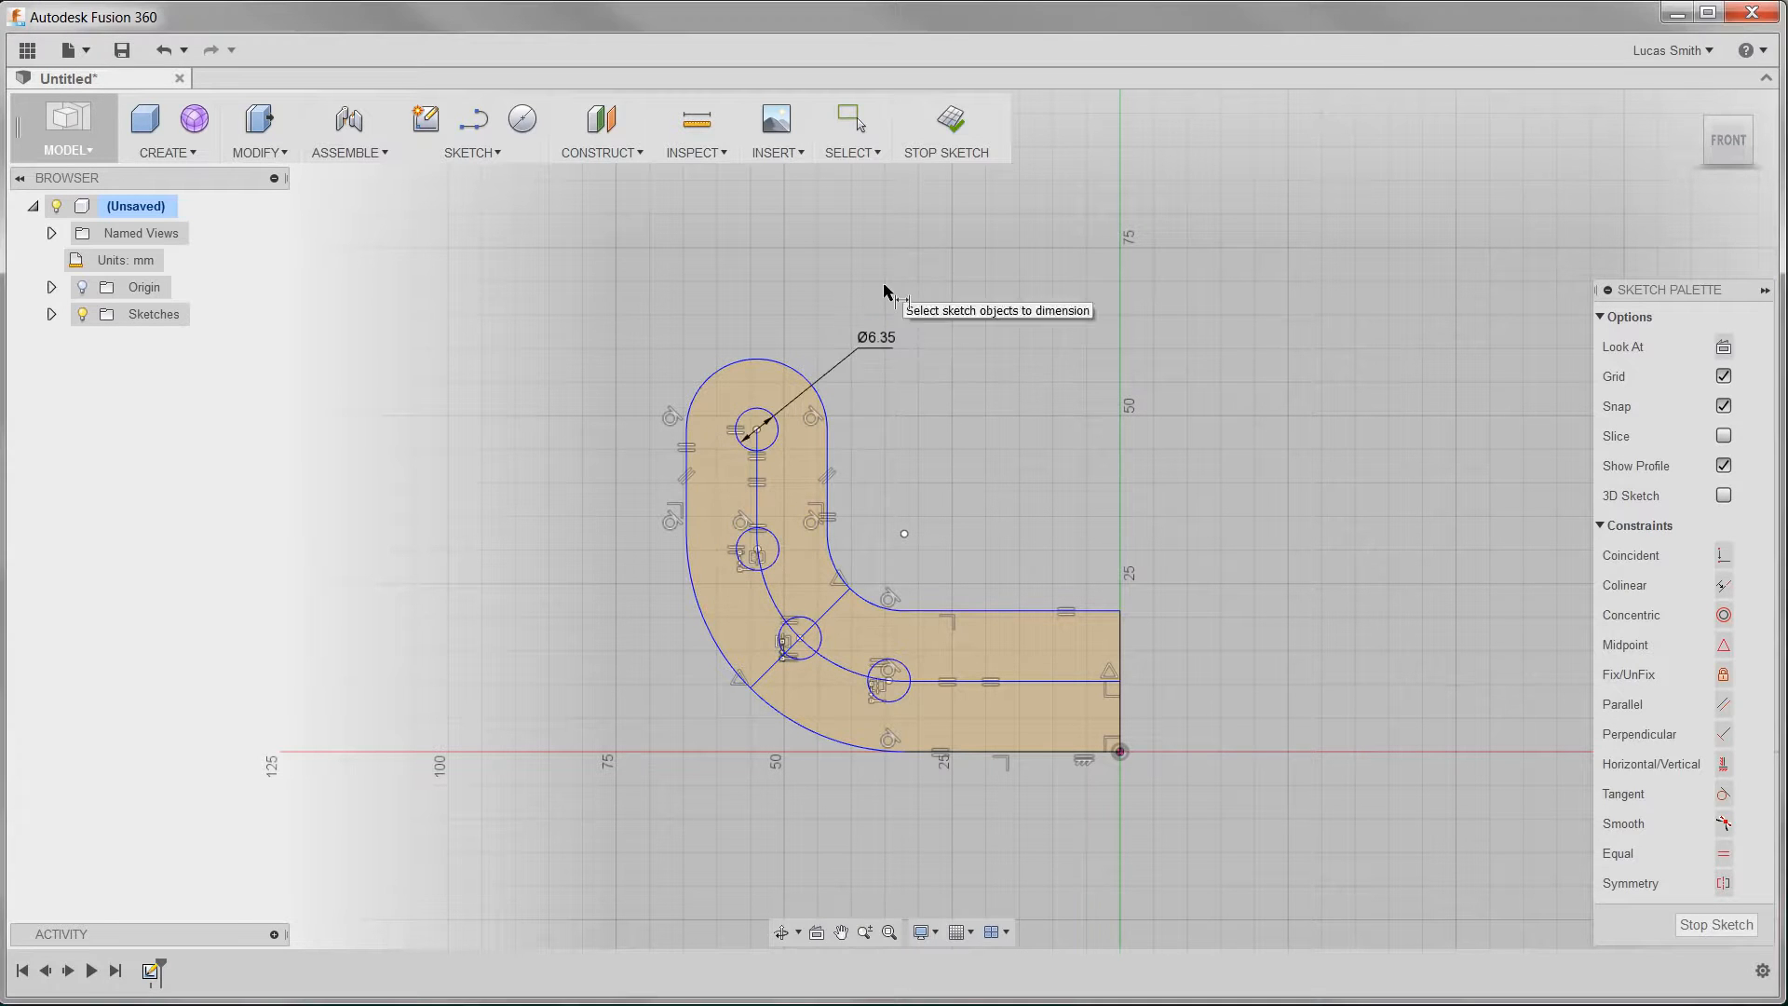
# Step: Dimension the outer bend arc's radius at 27 mm, placing the dimension outside the profile
pyautogui.click(711, 643)
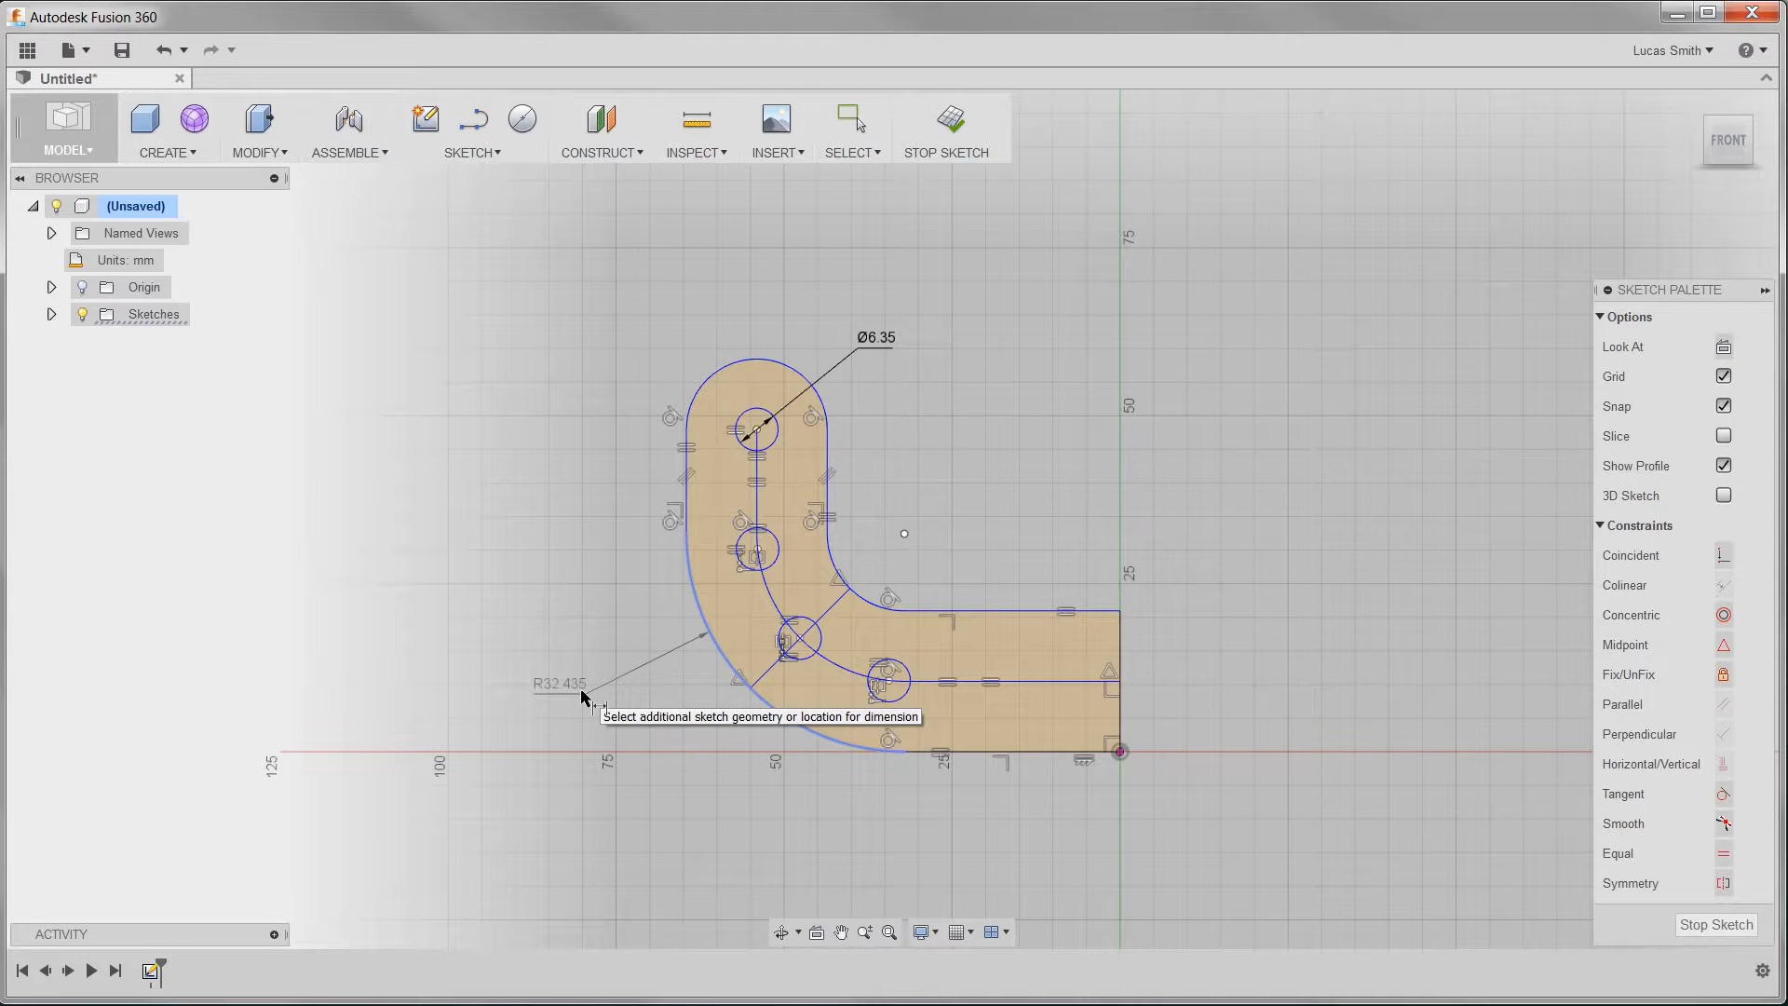
pyautogui.click(579, 689)
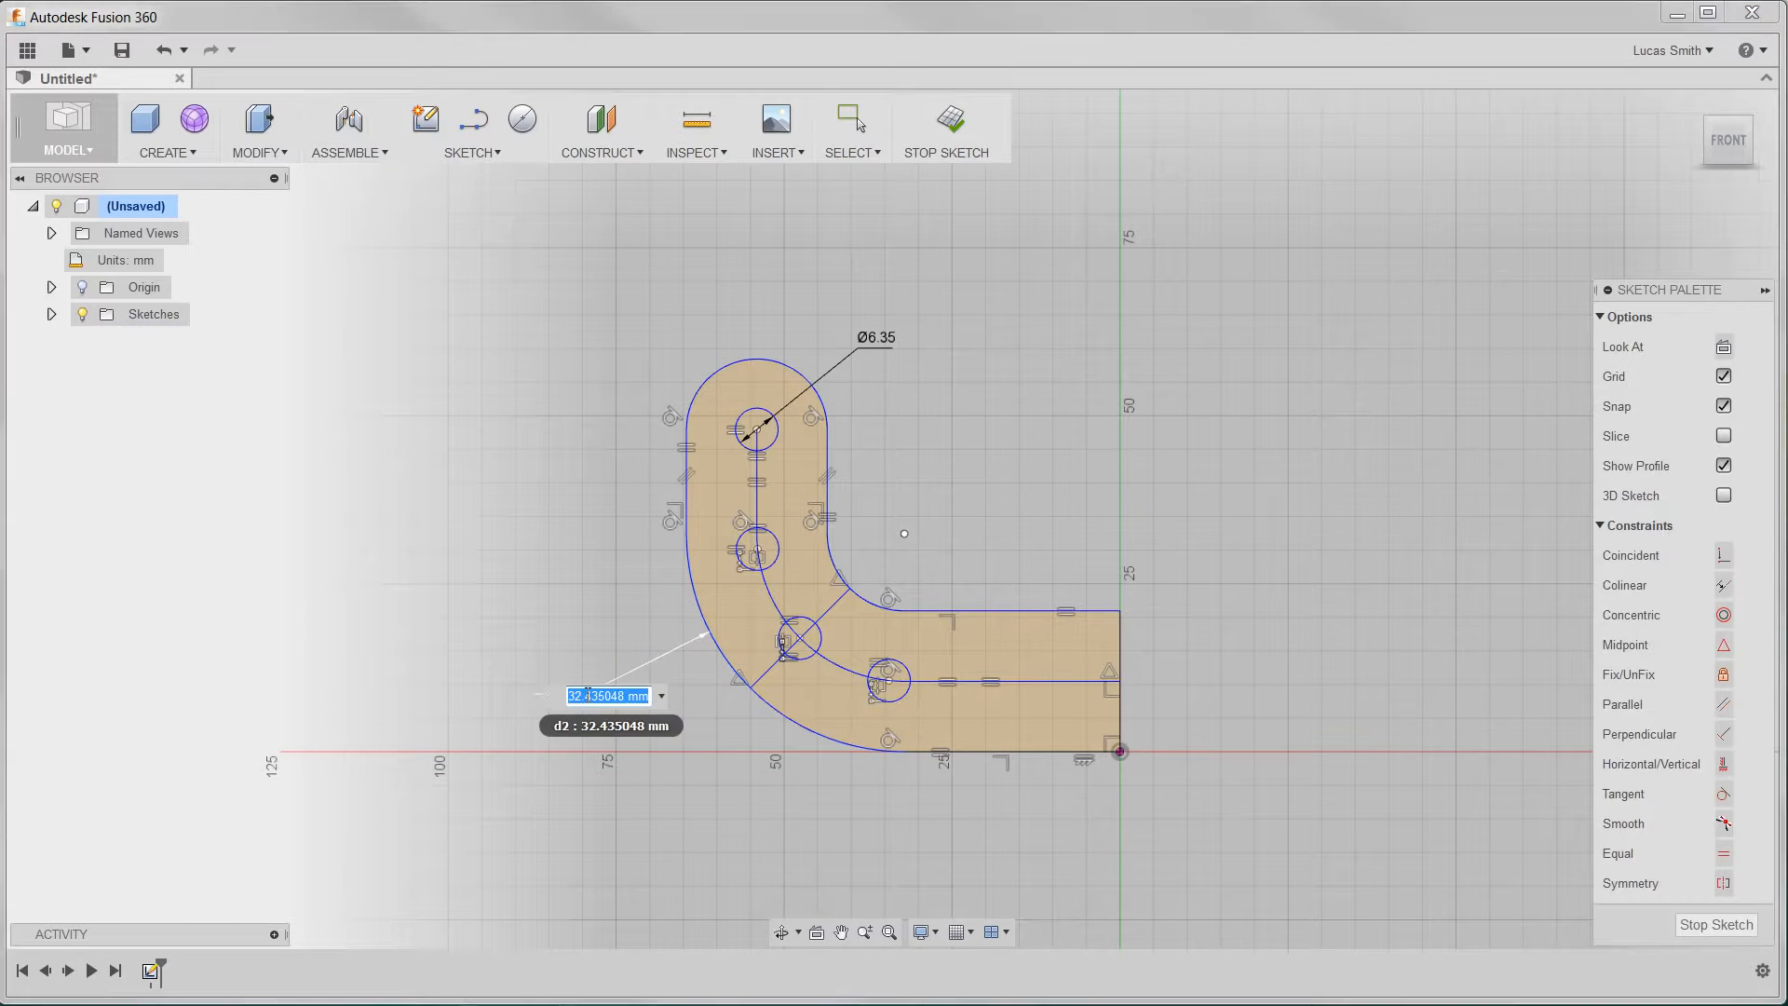
pyautogui.write('27')
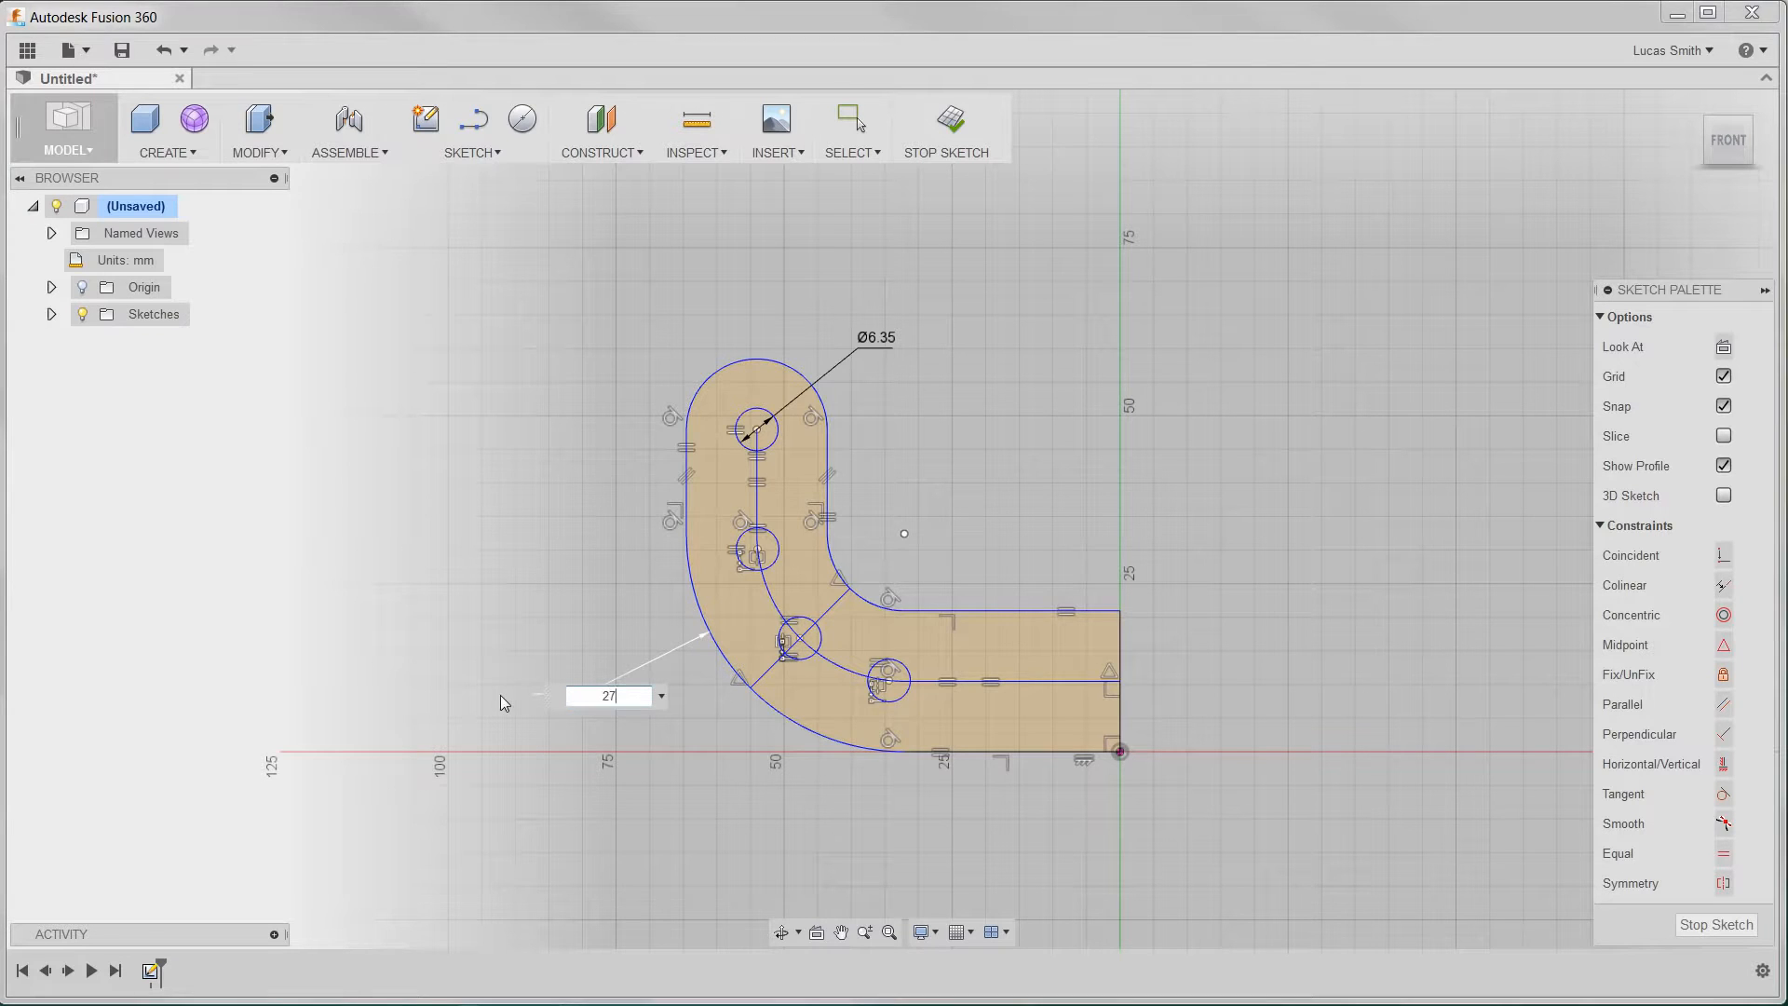
pyautogui.press('Return')
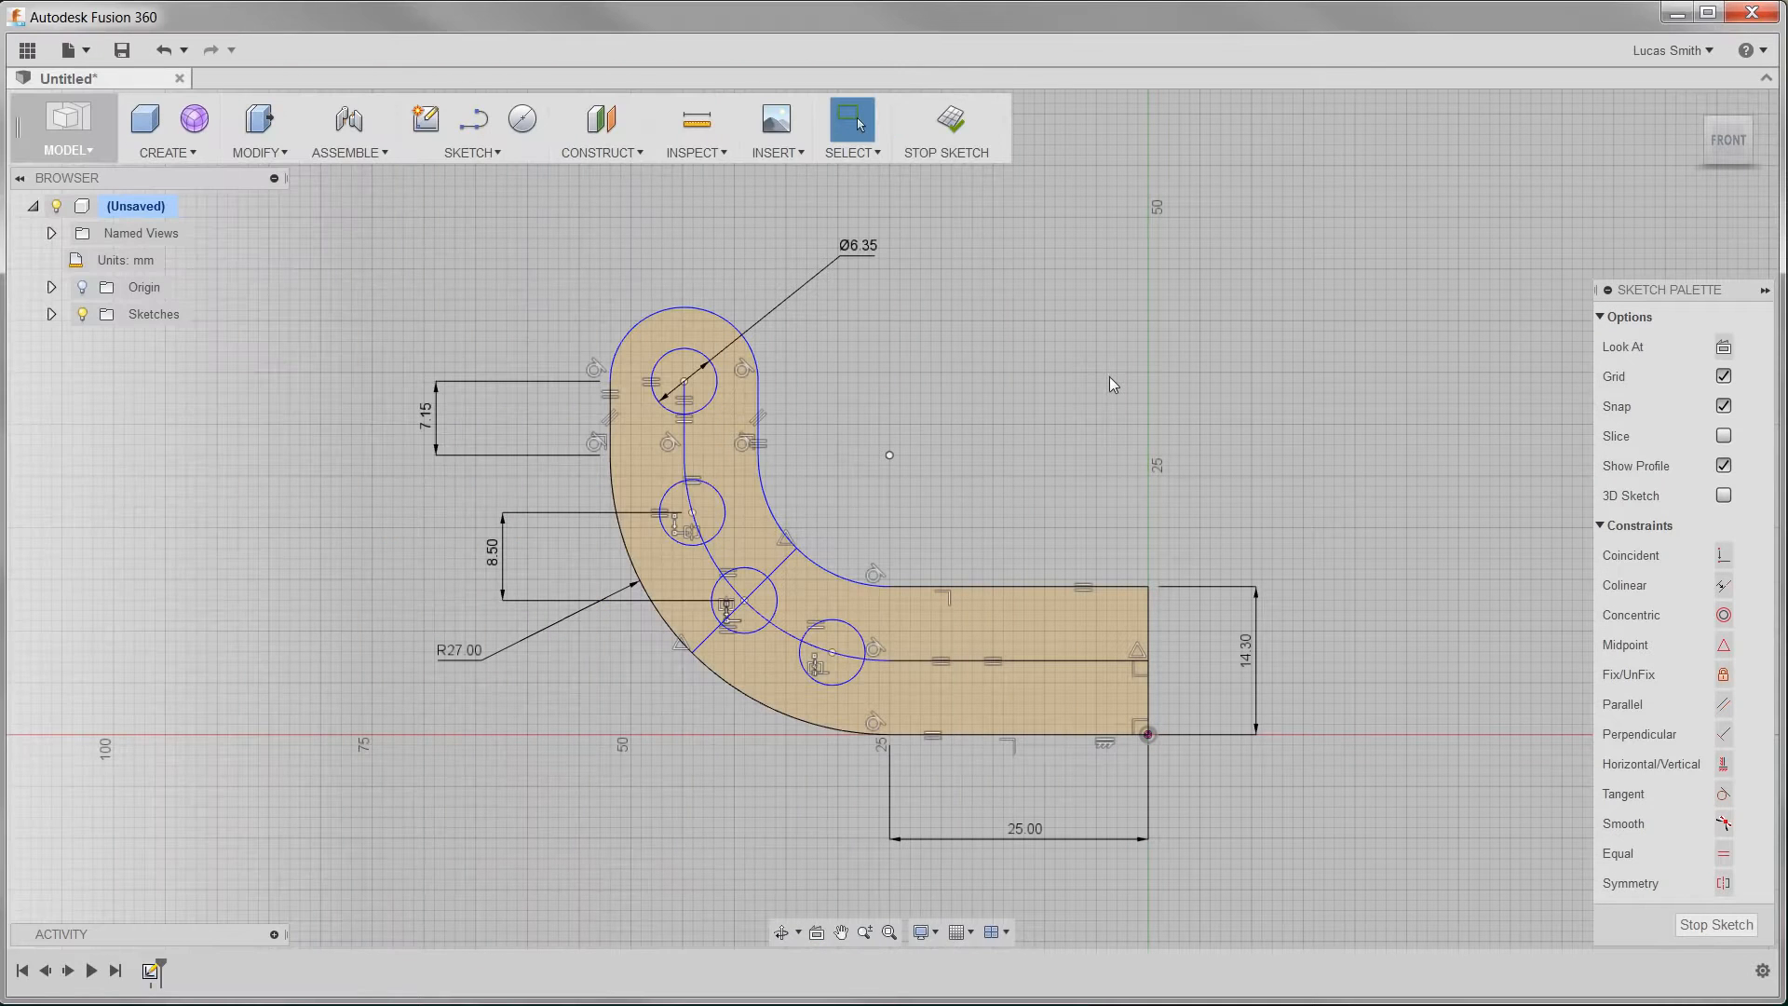
# Step: Finish the bracket profile sketch and expand the list of sketches
pyautogui.moveTo(1109, 376)
pyautogui.keyDown('shift'); pyautogui.mouseDown(button='middle')
pyautogui.moveTo(958, 397)
pyautogui.moveTo(1003, 391)
pyautogui.mouseUp(button='middle'); pyautogui.keyUp('shift')
pyautogui.press('Escape')
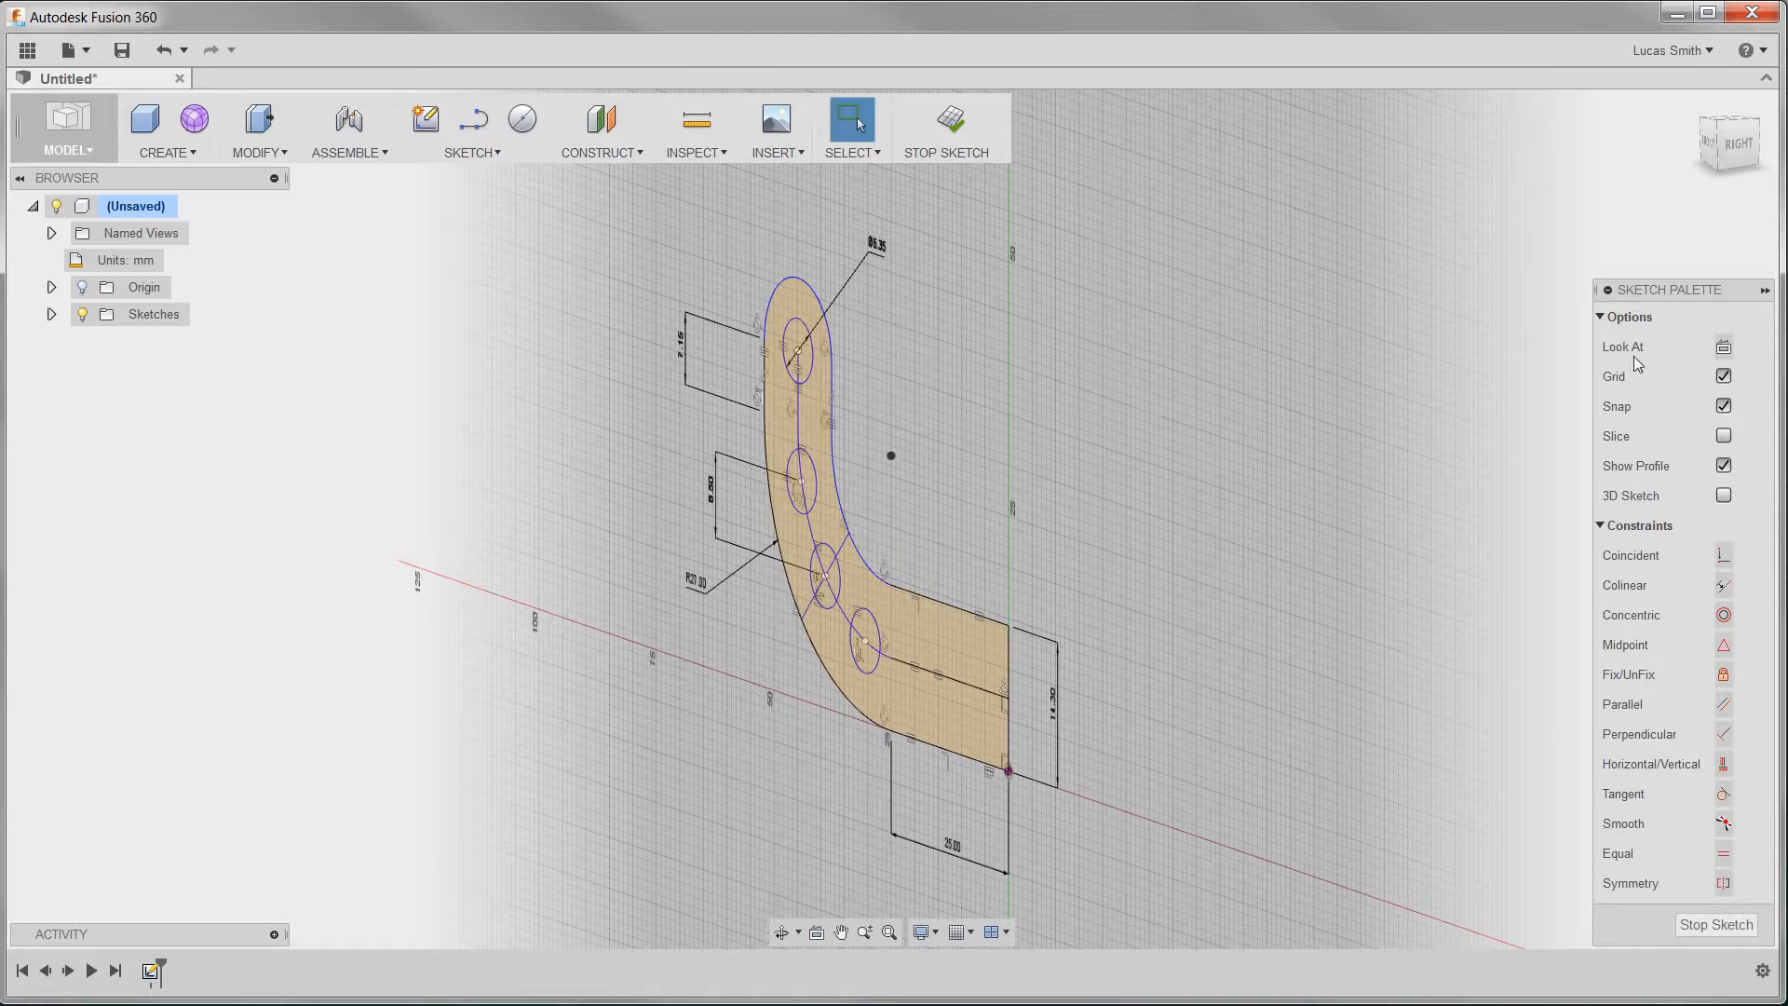
pyautogui.click(1723, 352)
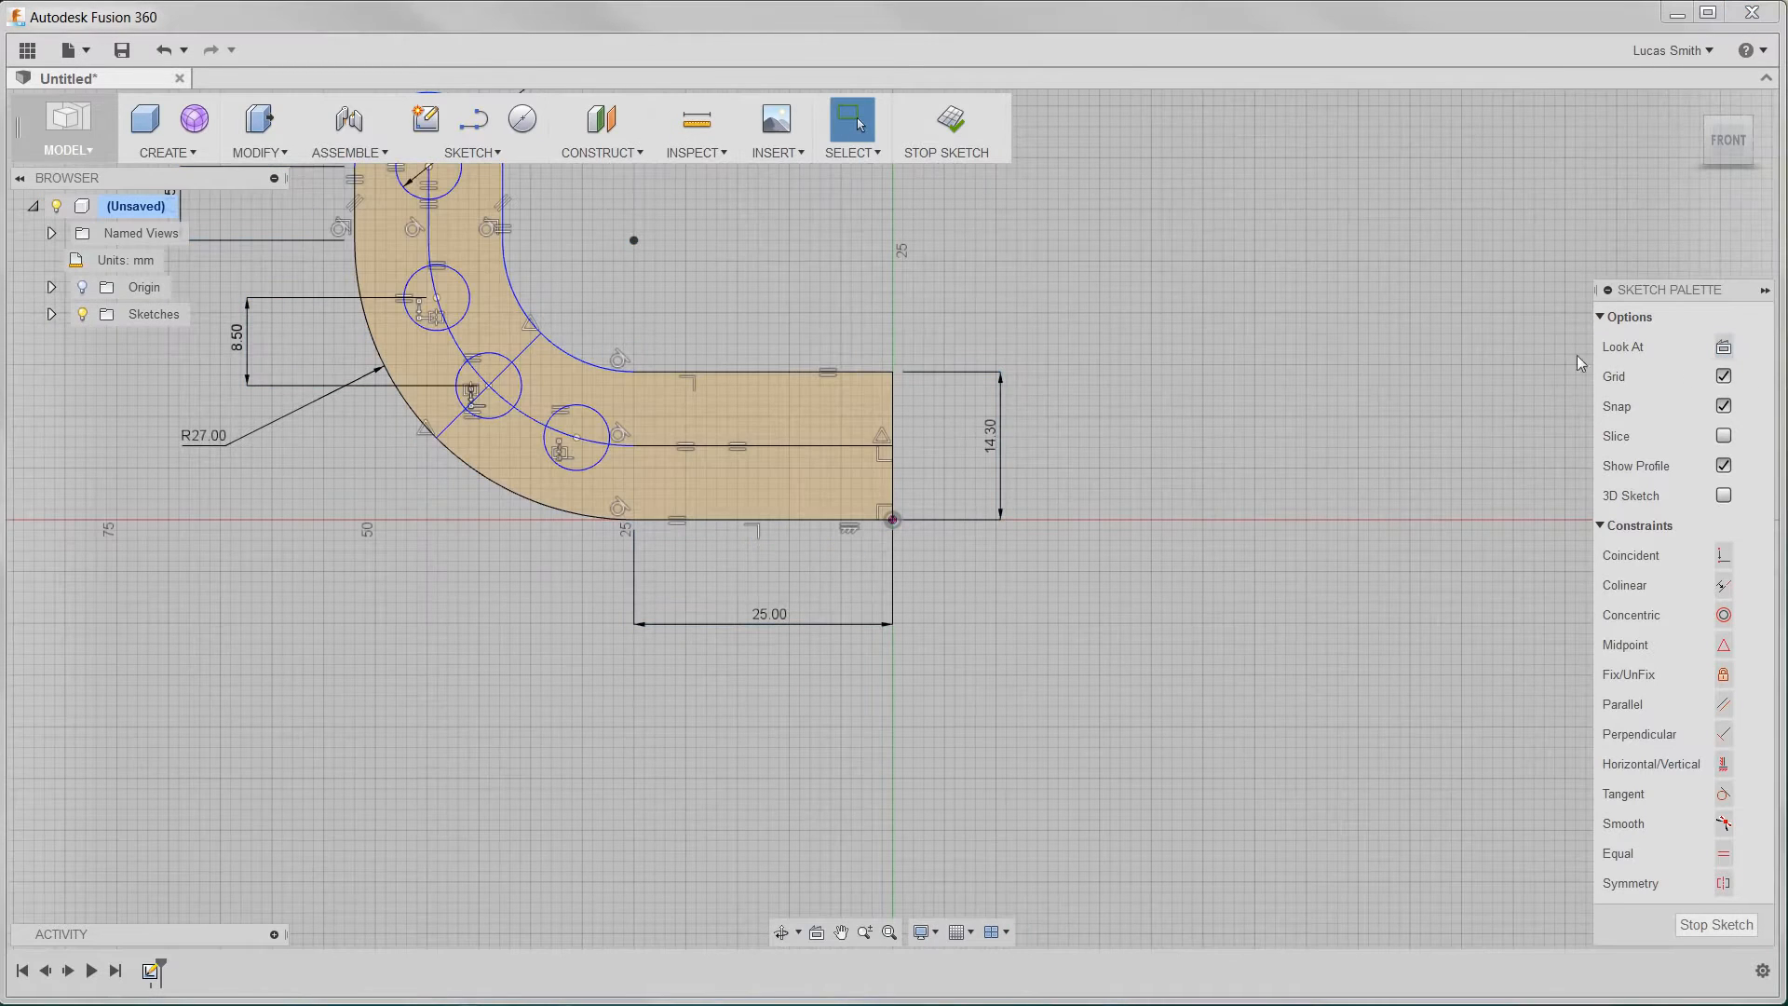
pyautogui.moveTo(1069, 345); pyautogui.dragTo(1302, 570, button='middle')
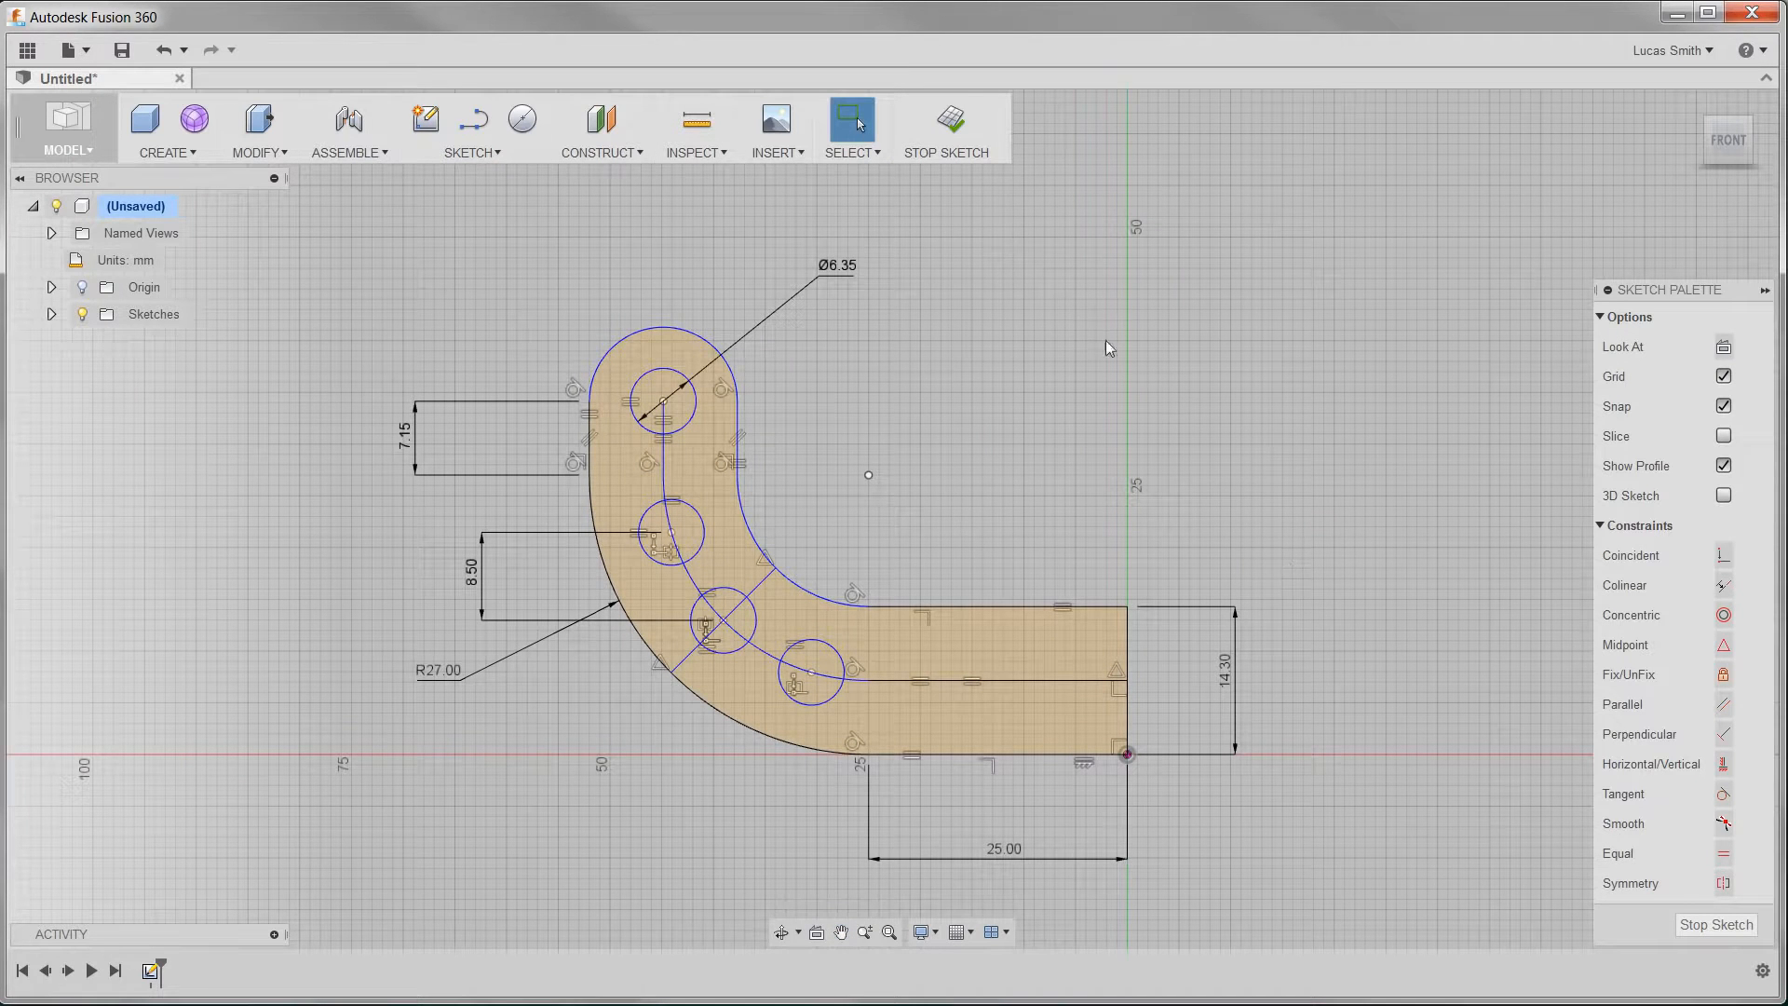
pyautogui.click(968, 146)
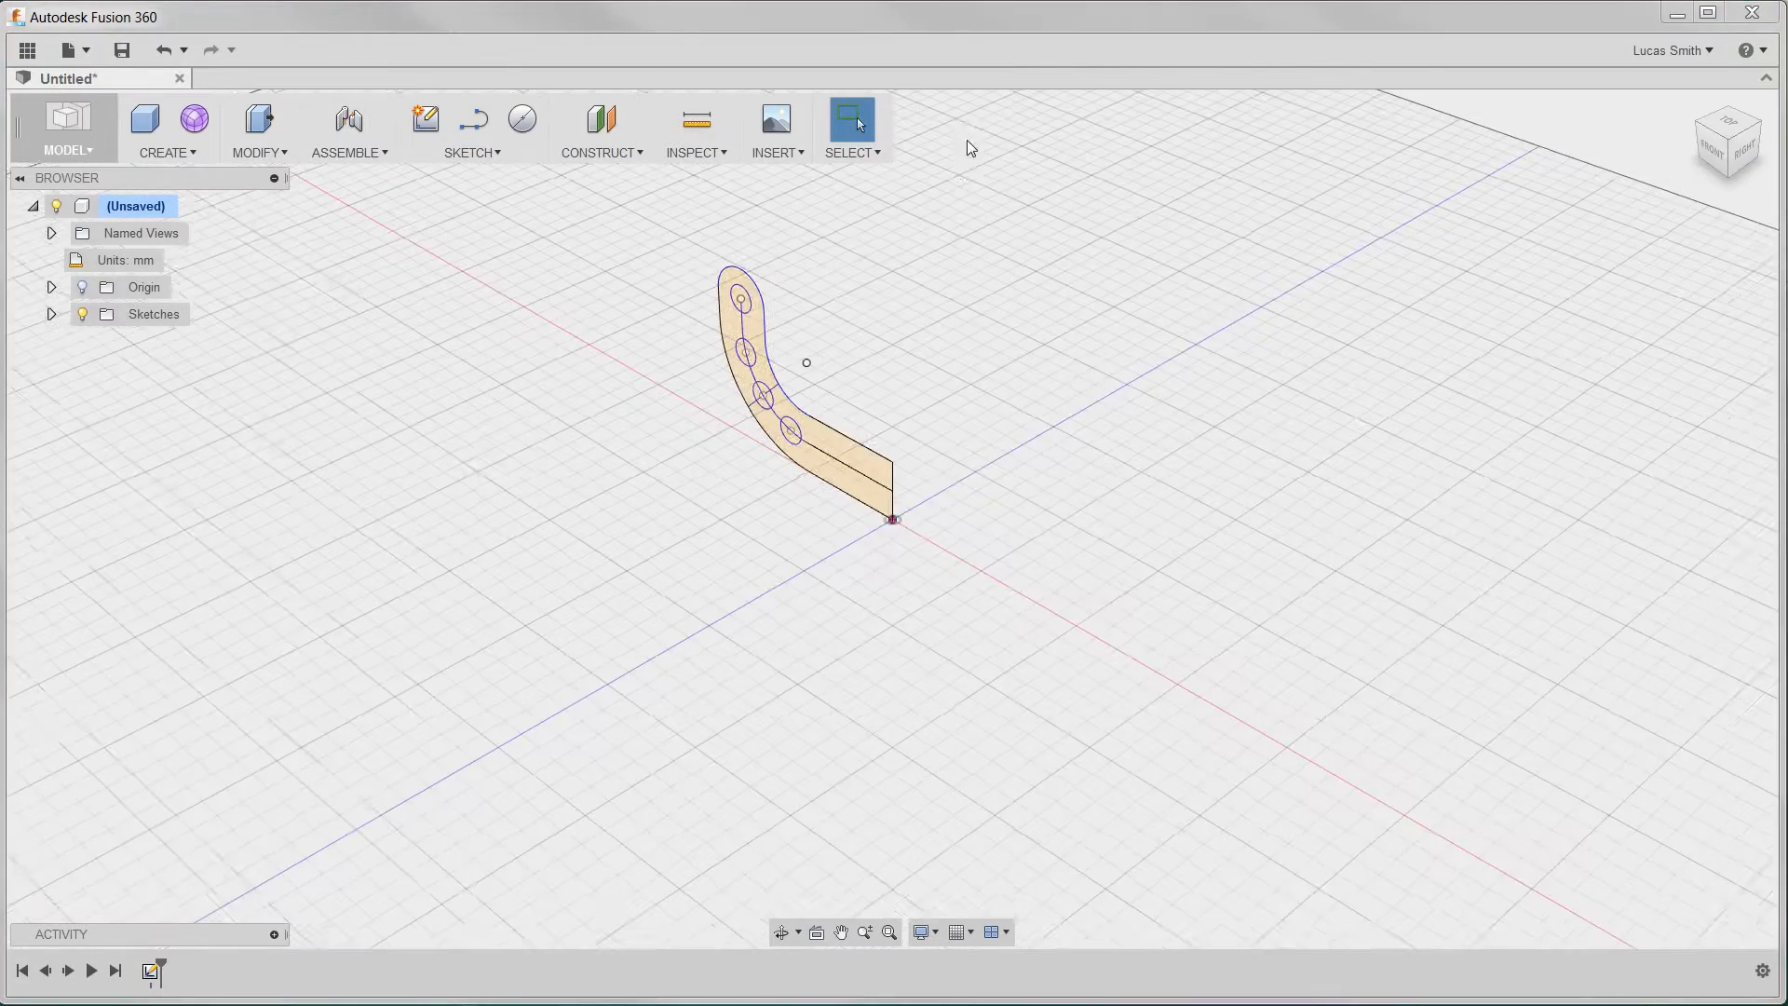
pyautogui.scroll(4, 849, 306)
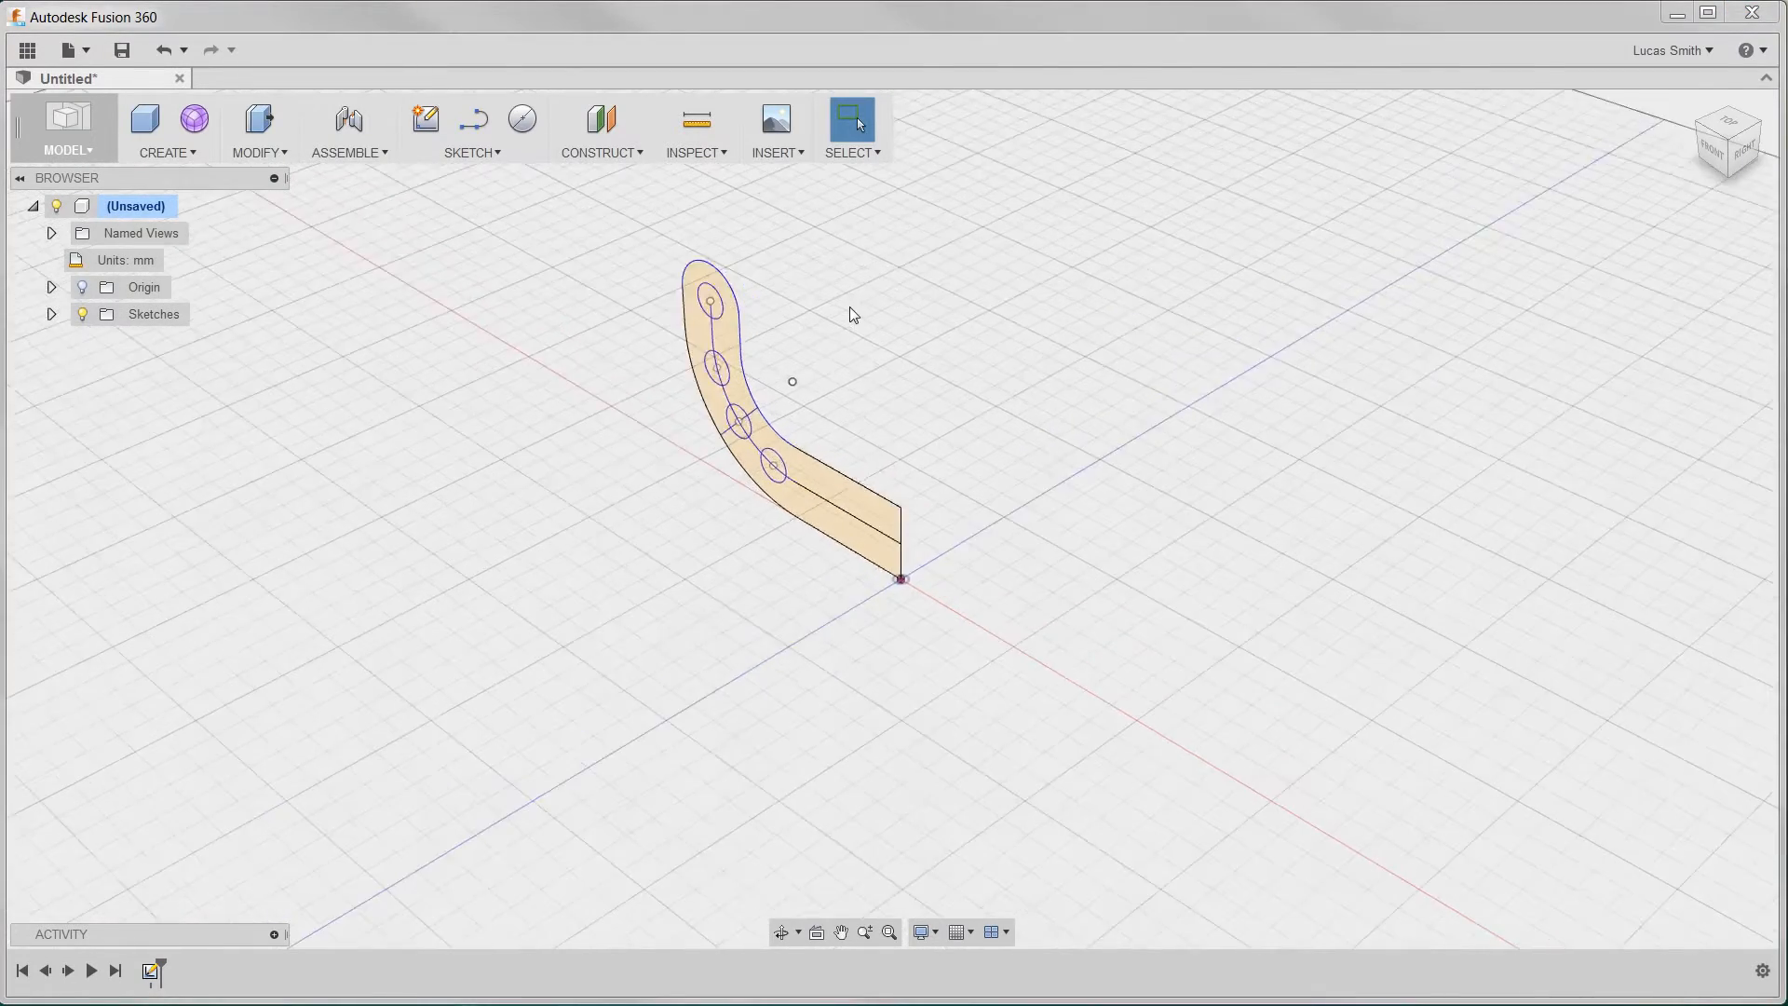
pyautogui.moveTo(878, 329); pyautogui.dragTo(994, 371, button='middle')
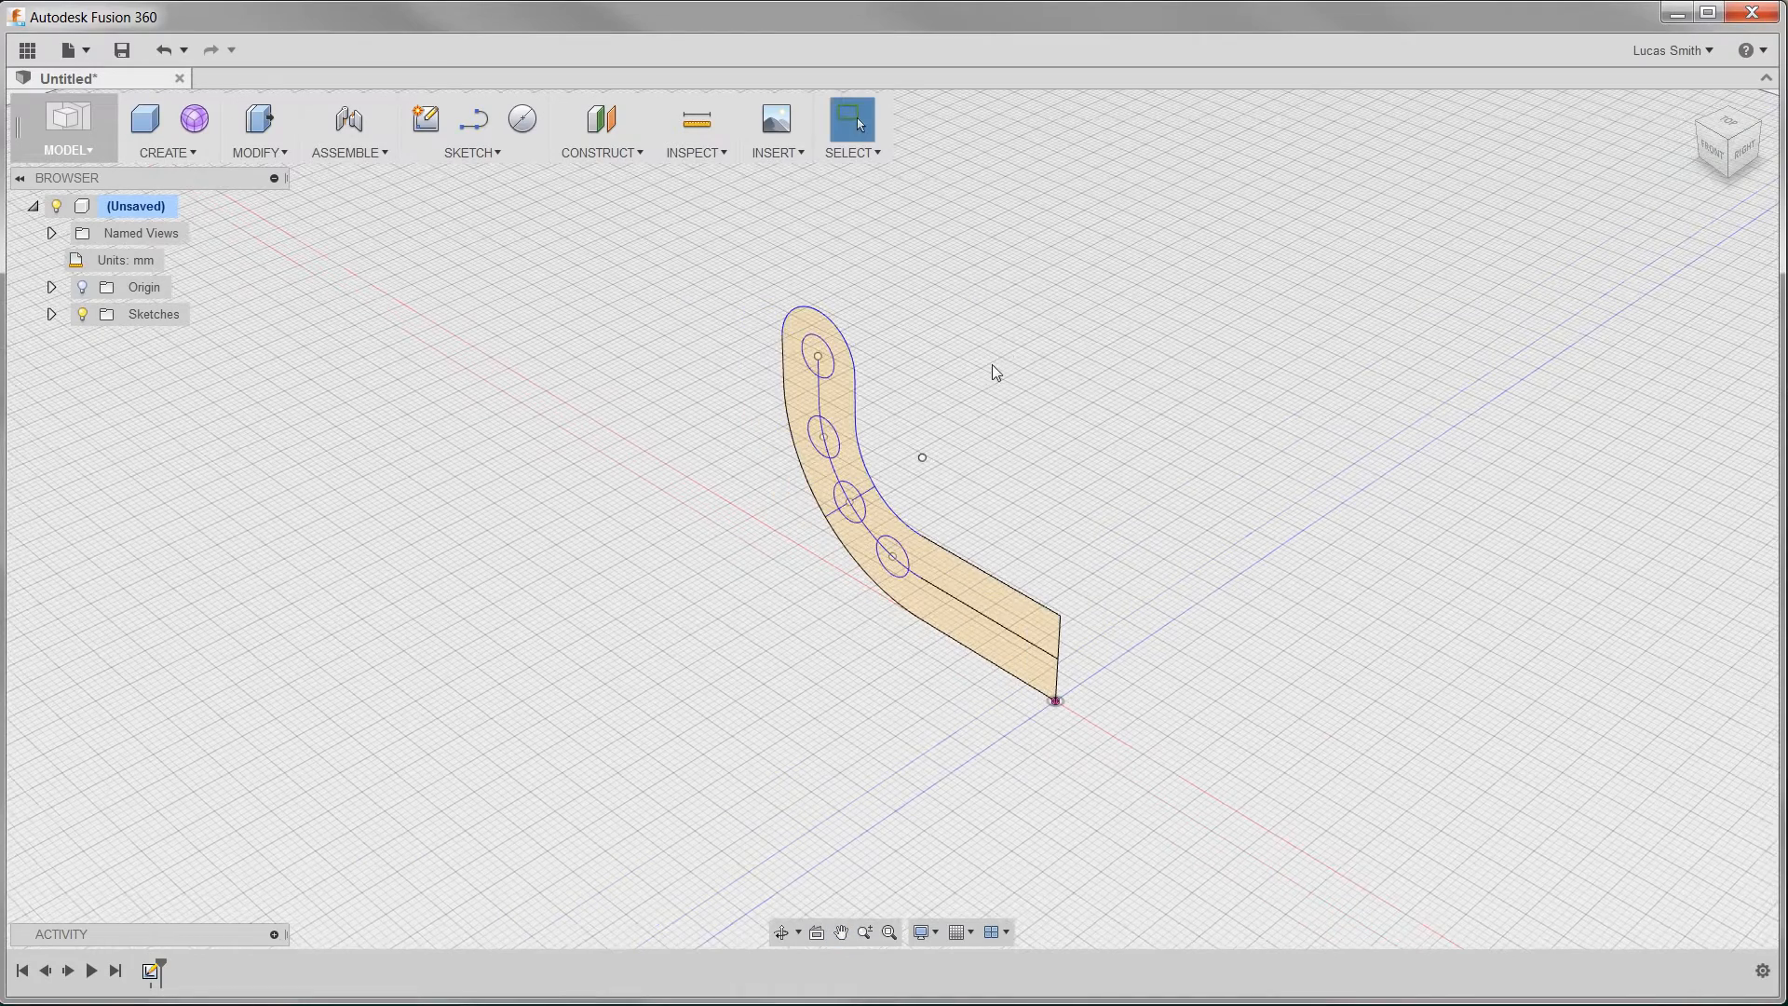
pyautogui.click(52, 315)
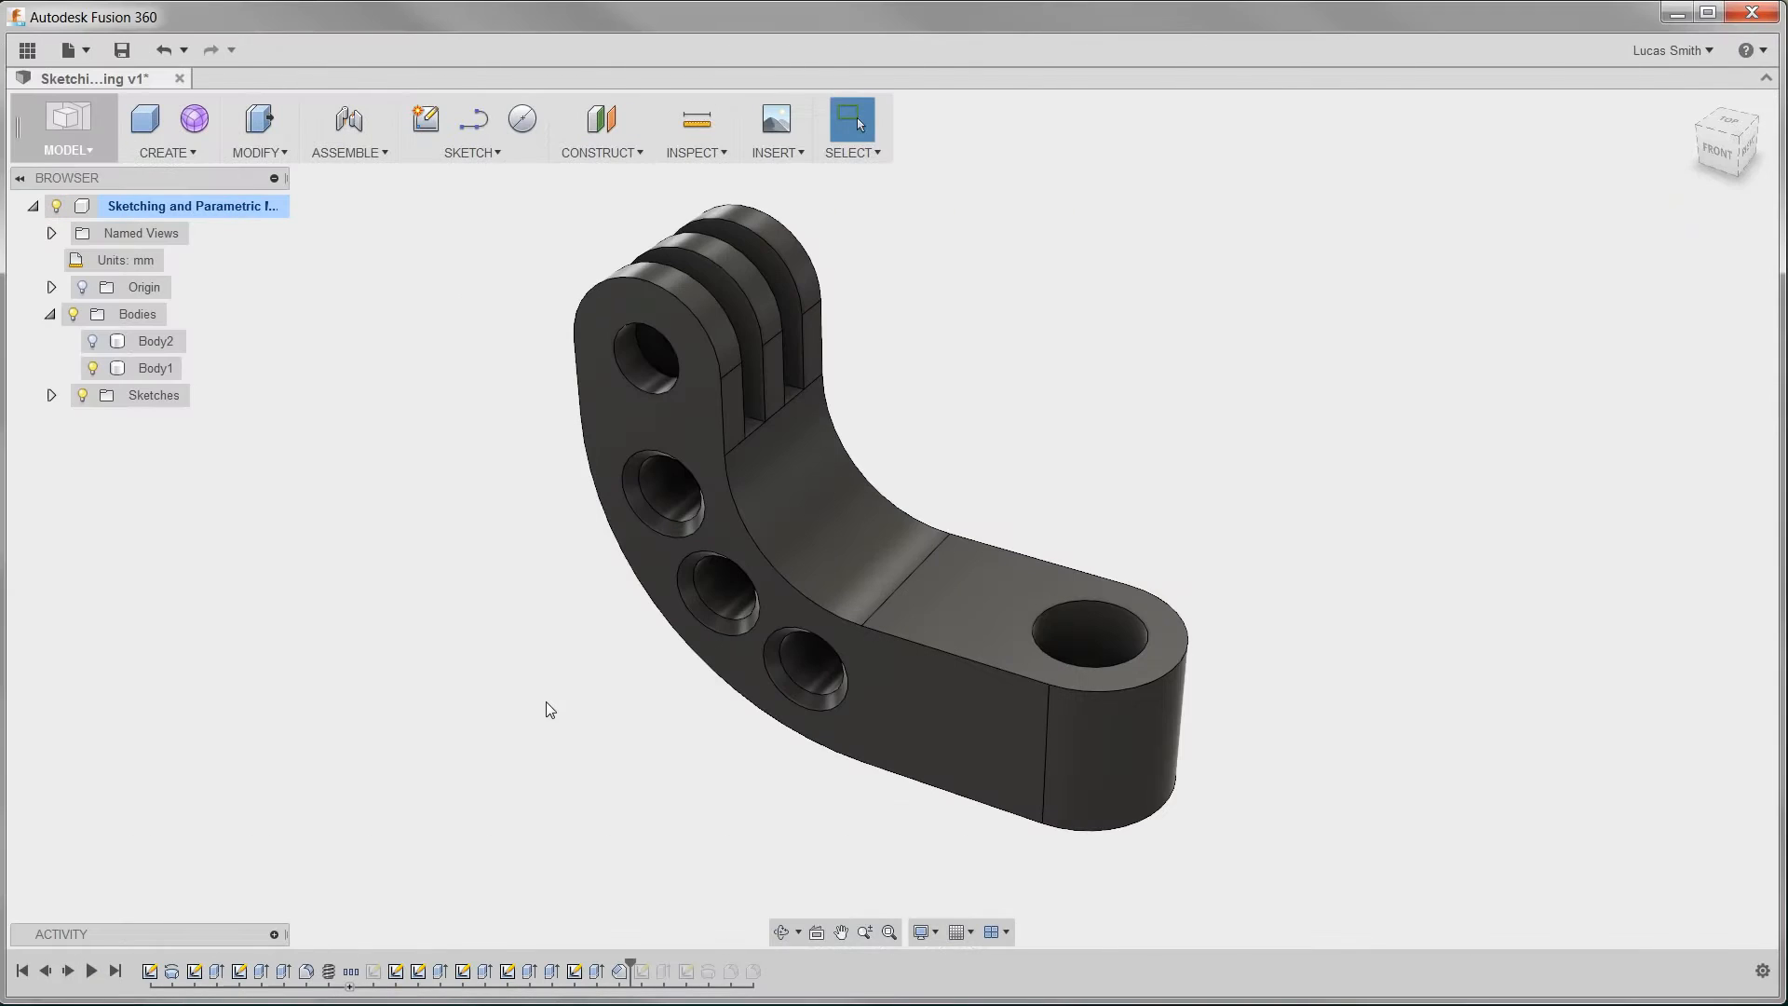
# Step: Create a sketch on the flat underside face of the bracket's horizontal arm
pyautogui.keyDown('shift'); pyautogui.moveTo(539, 698); pyautogui.dragTo(549, 570, button='middle'); pyautogui.keyUp('shift')
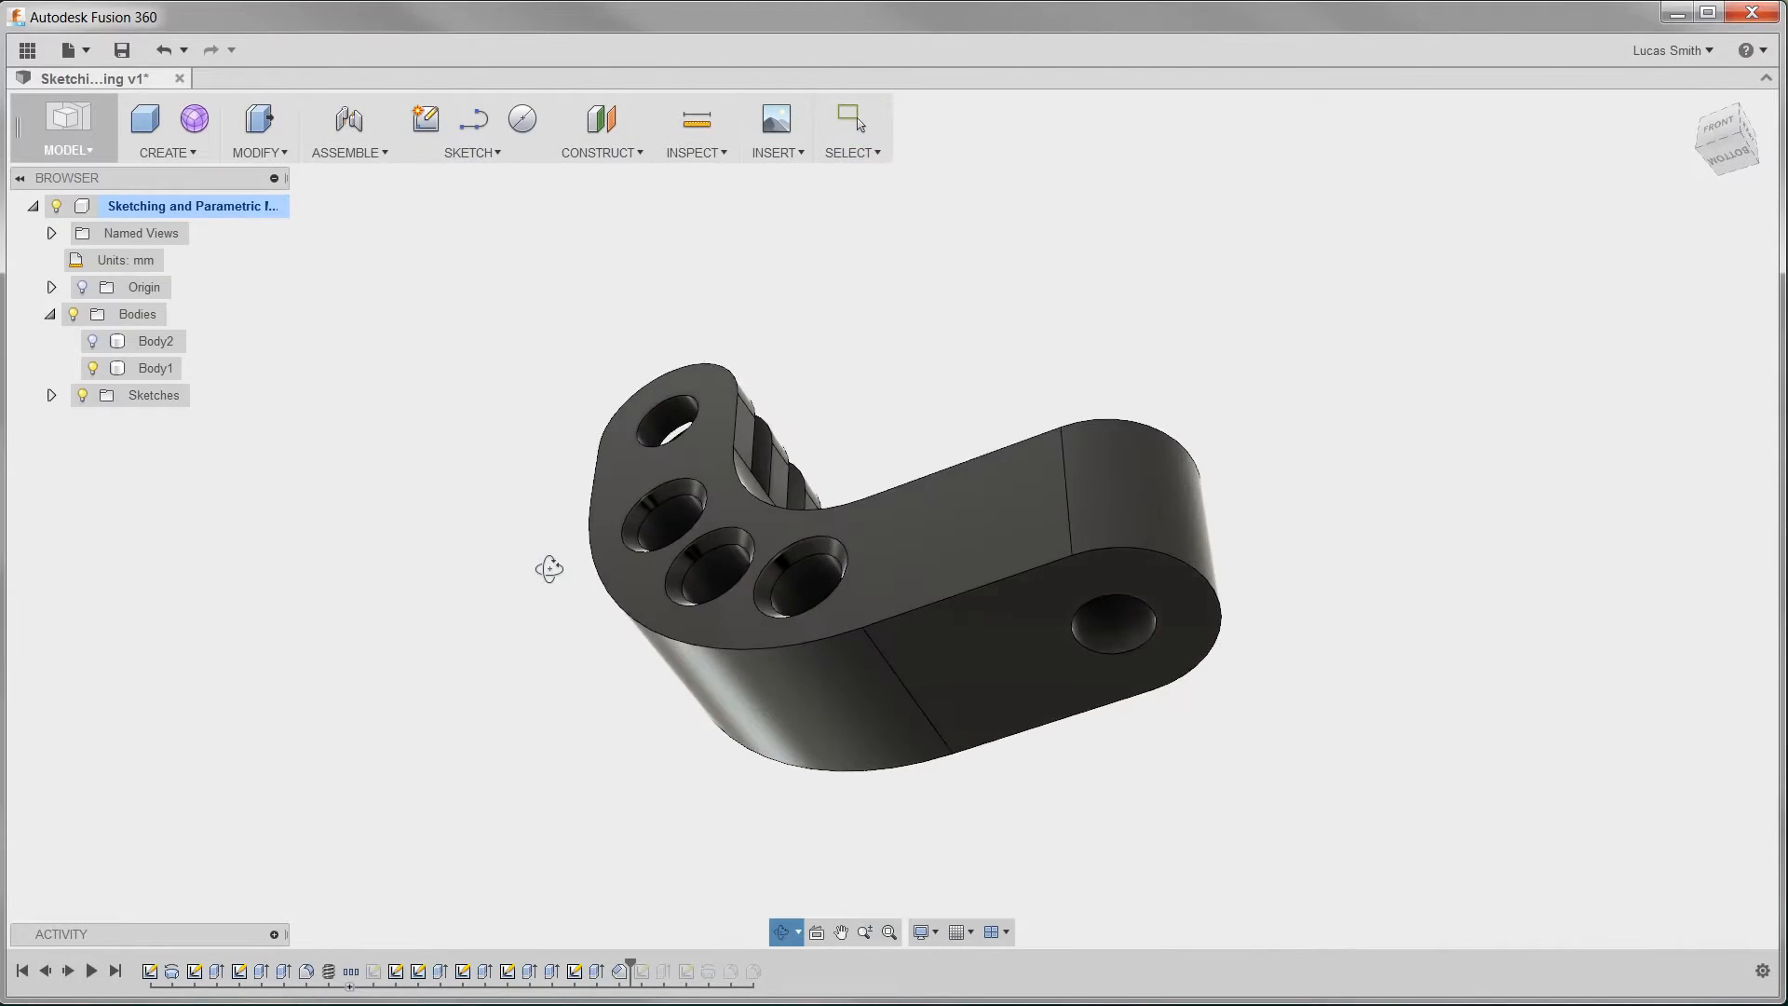
pyautogui.click(937, 658)
pyautogui.rightClick(937, 656)
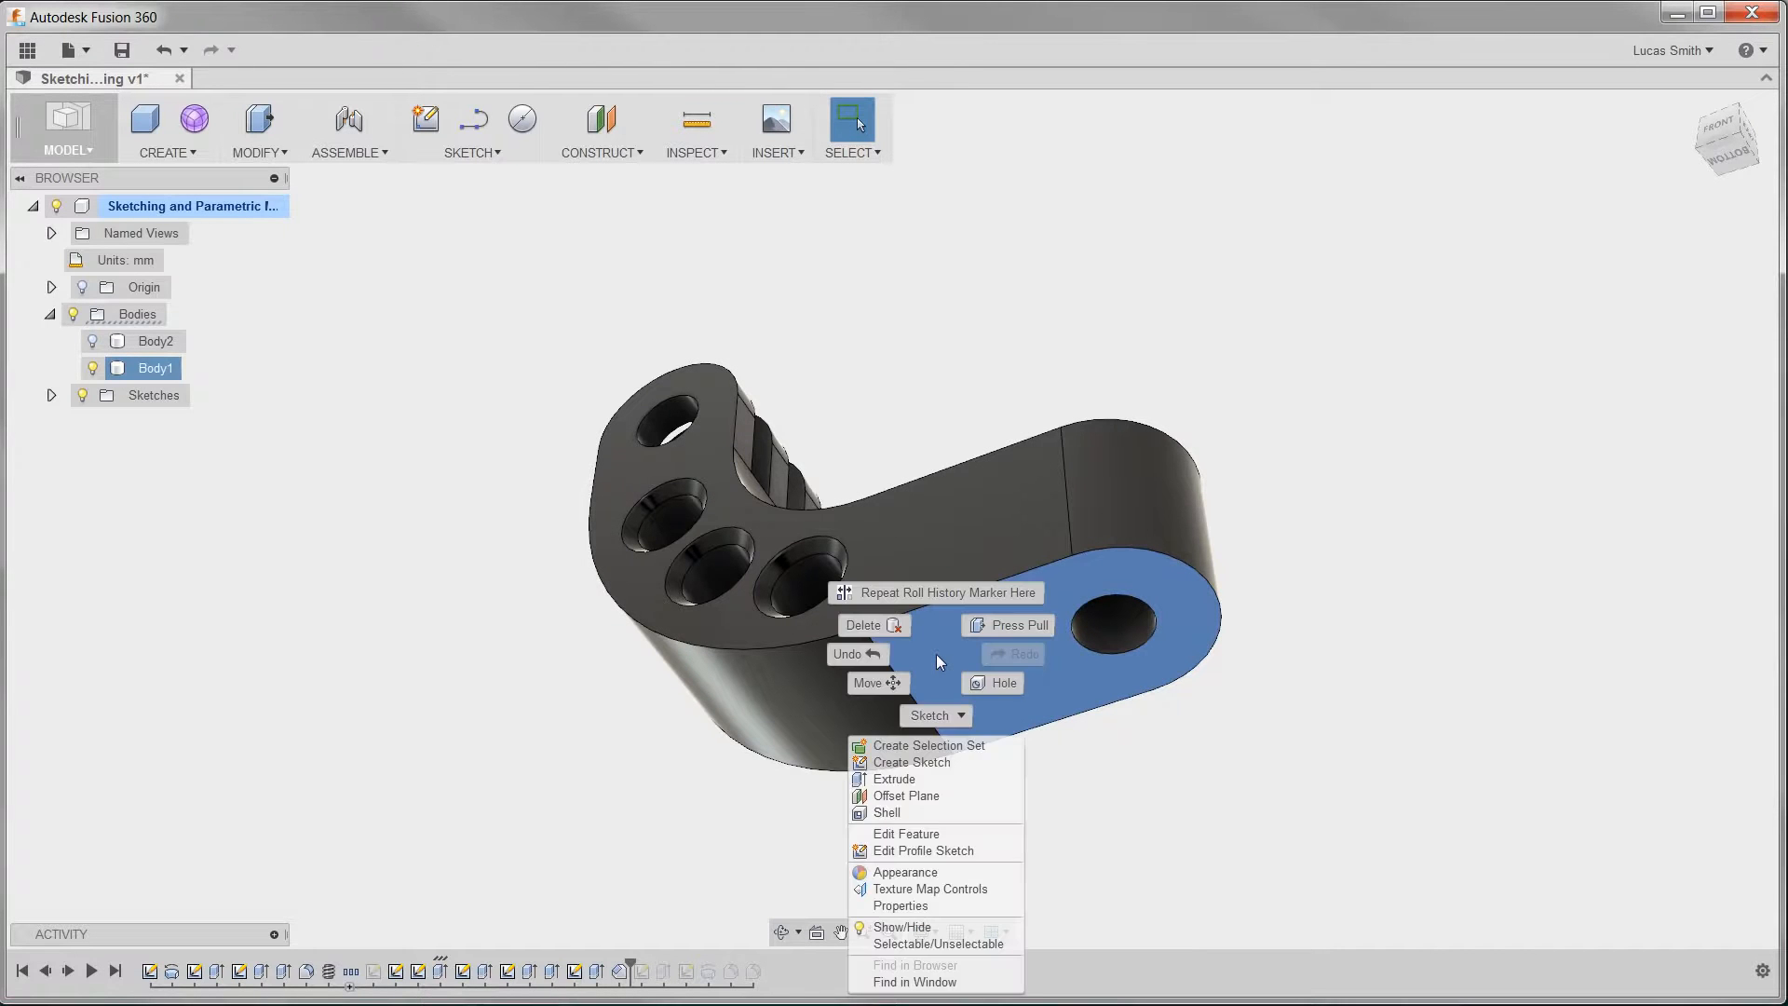
pyautogui.click(946, 764)
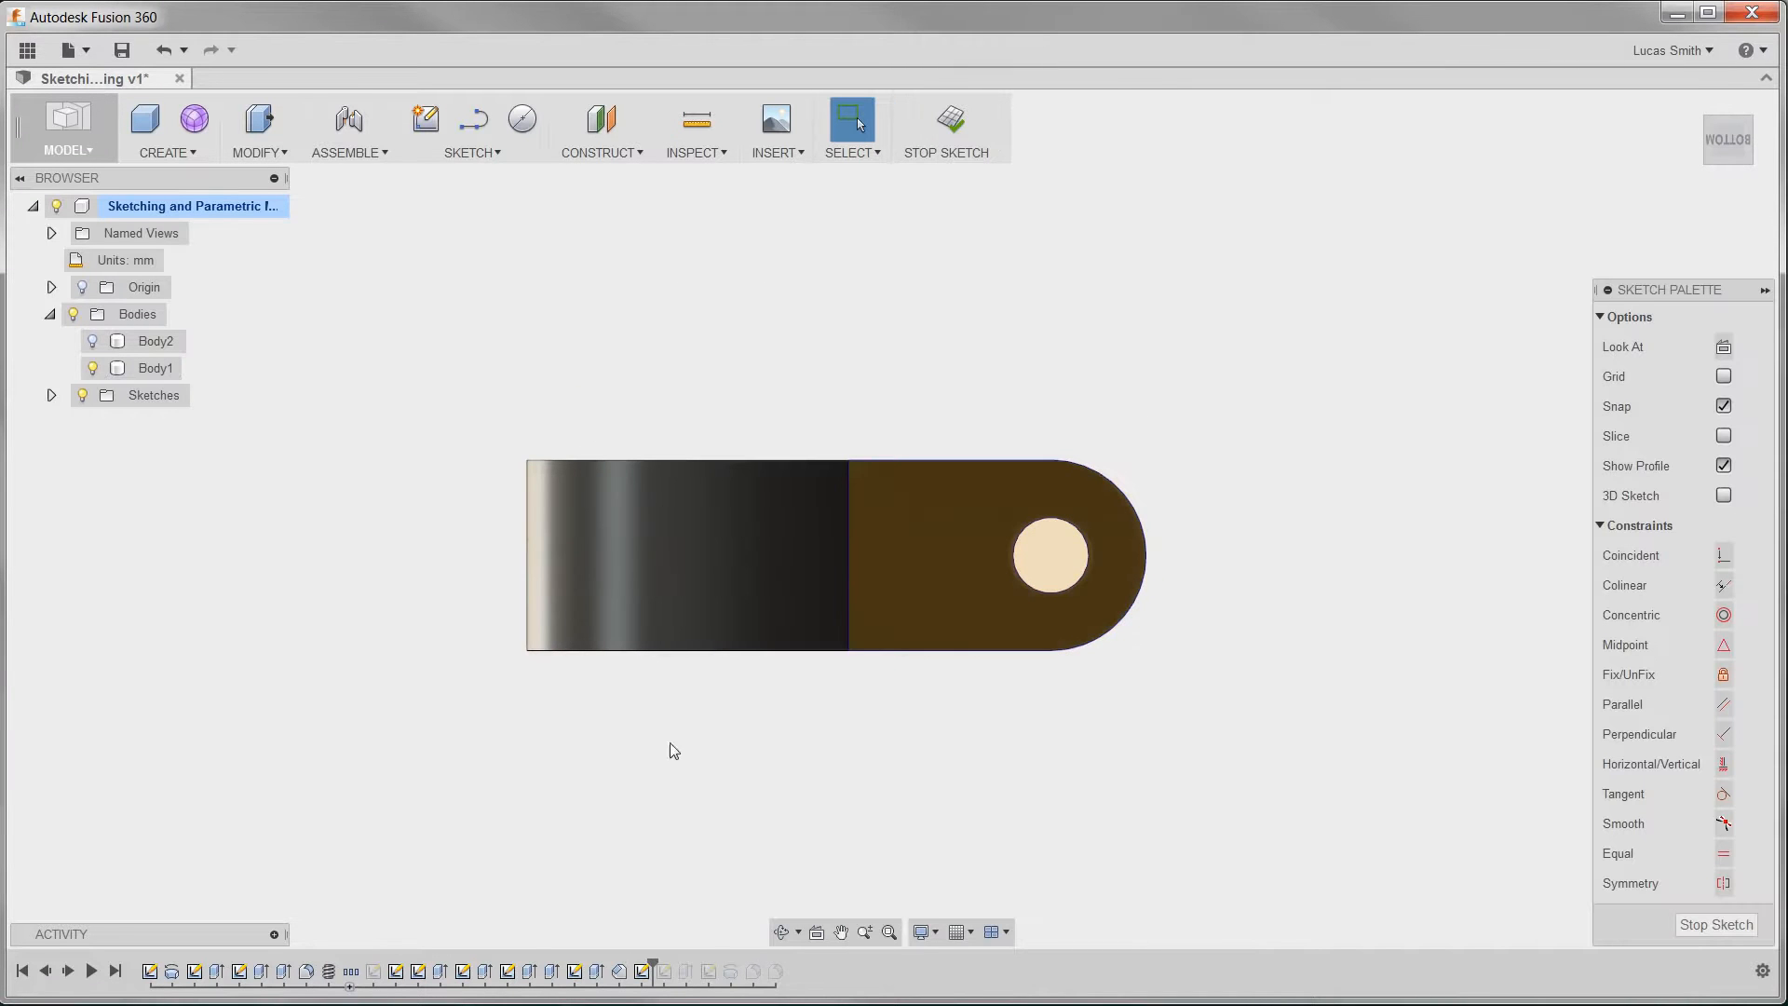
# Step: Show Body2 and project the circular top edge of its central boss into the sketch
pyautogui.click(93, 342)
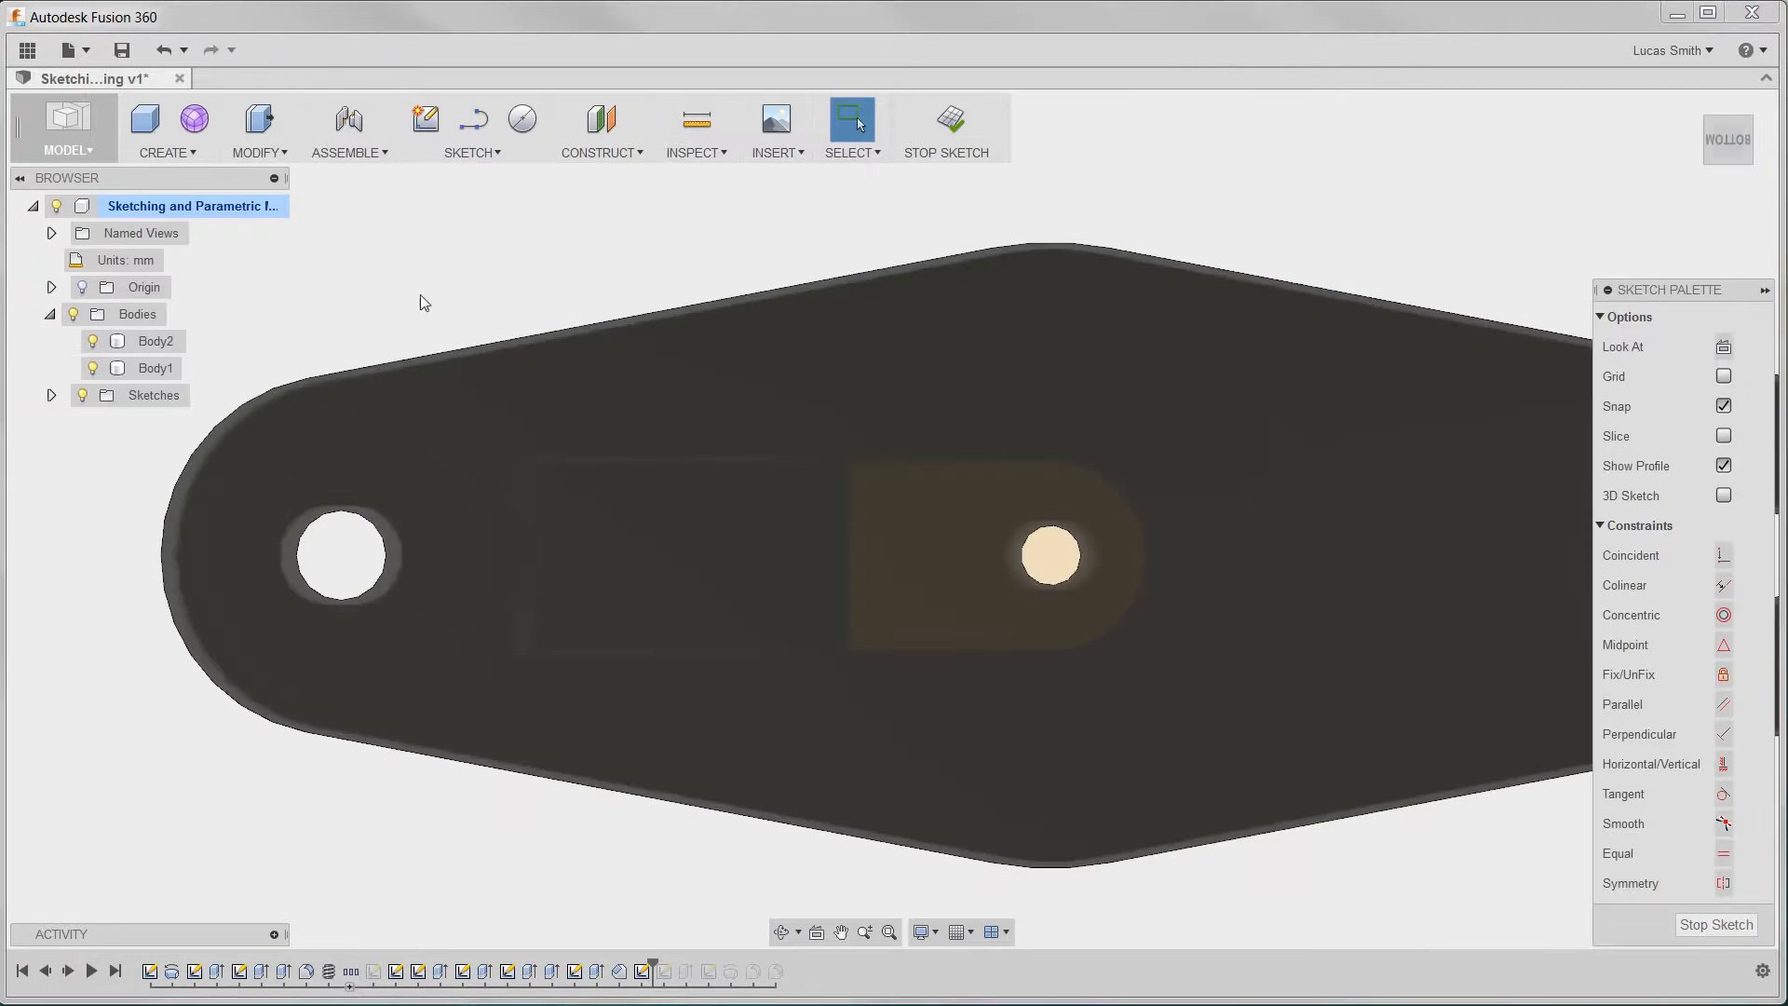
pyautogui.scroll(-2, 500, 293)
pyautogui.keyDown('shift'); pyautogui.moveTo(500, 293); pyautogui.dragTo(494, 495, button='middle'); pyautogui.keyUp('shift')
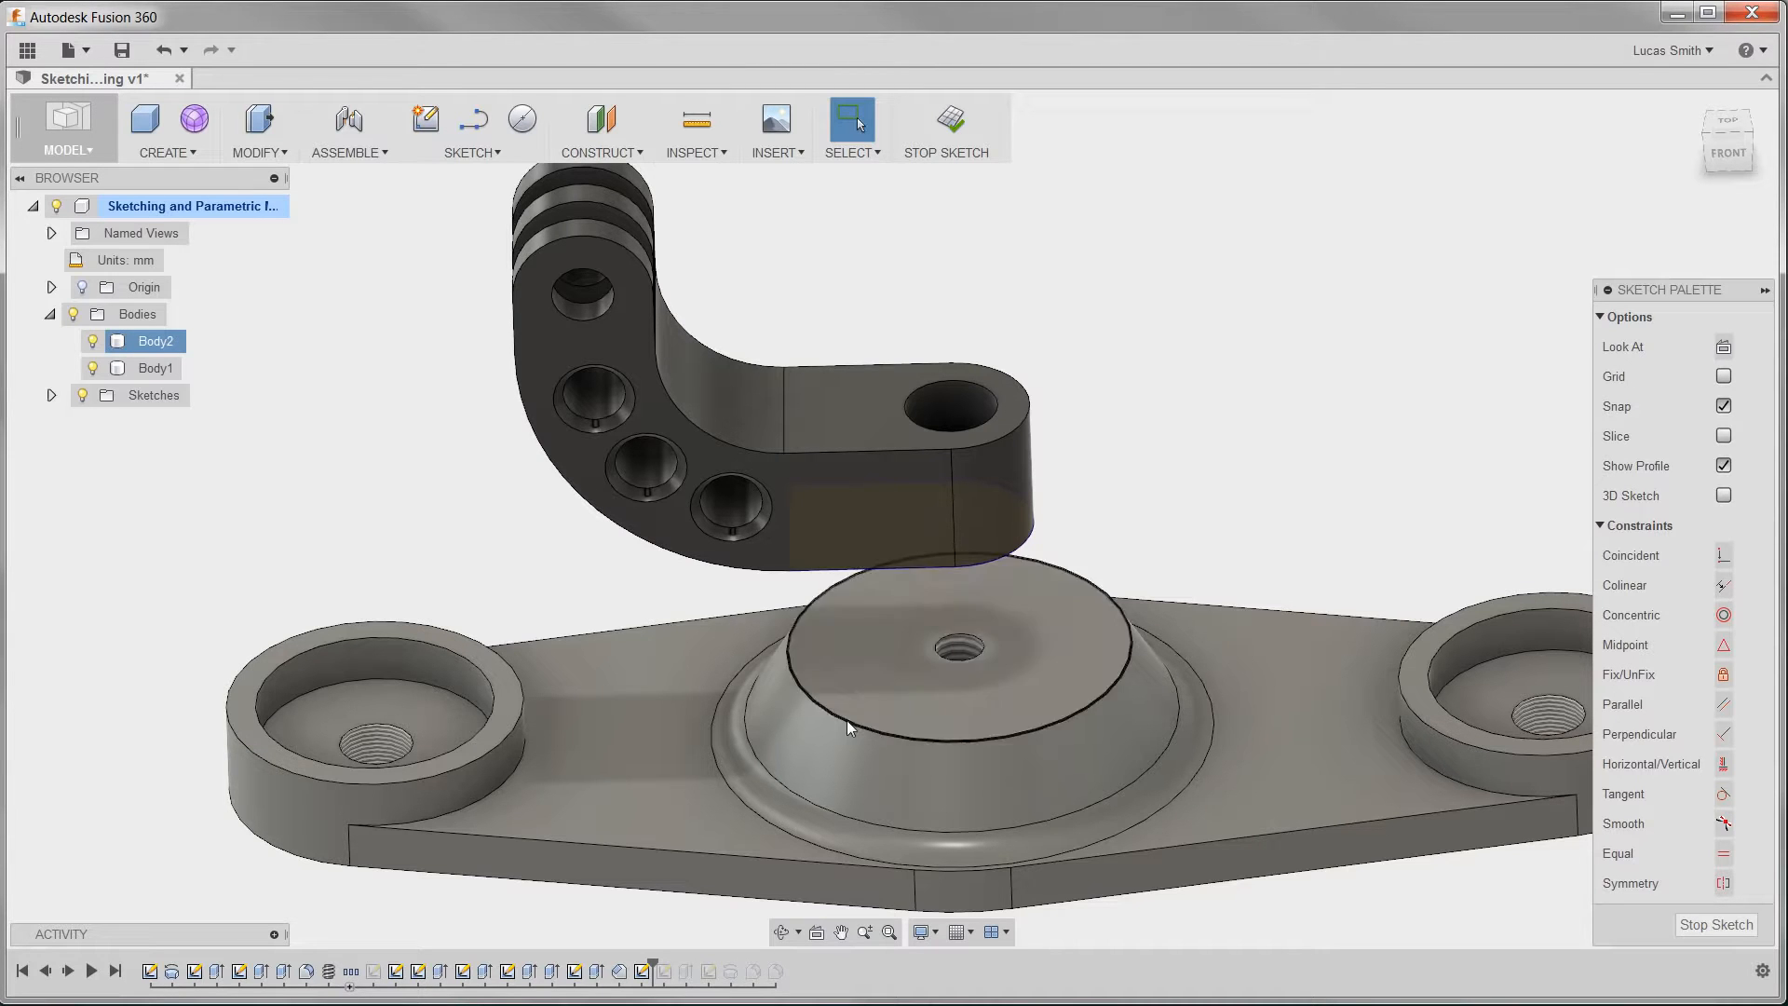
pyautogui.click(477, 154)
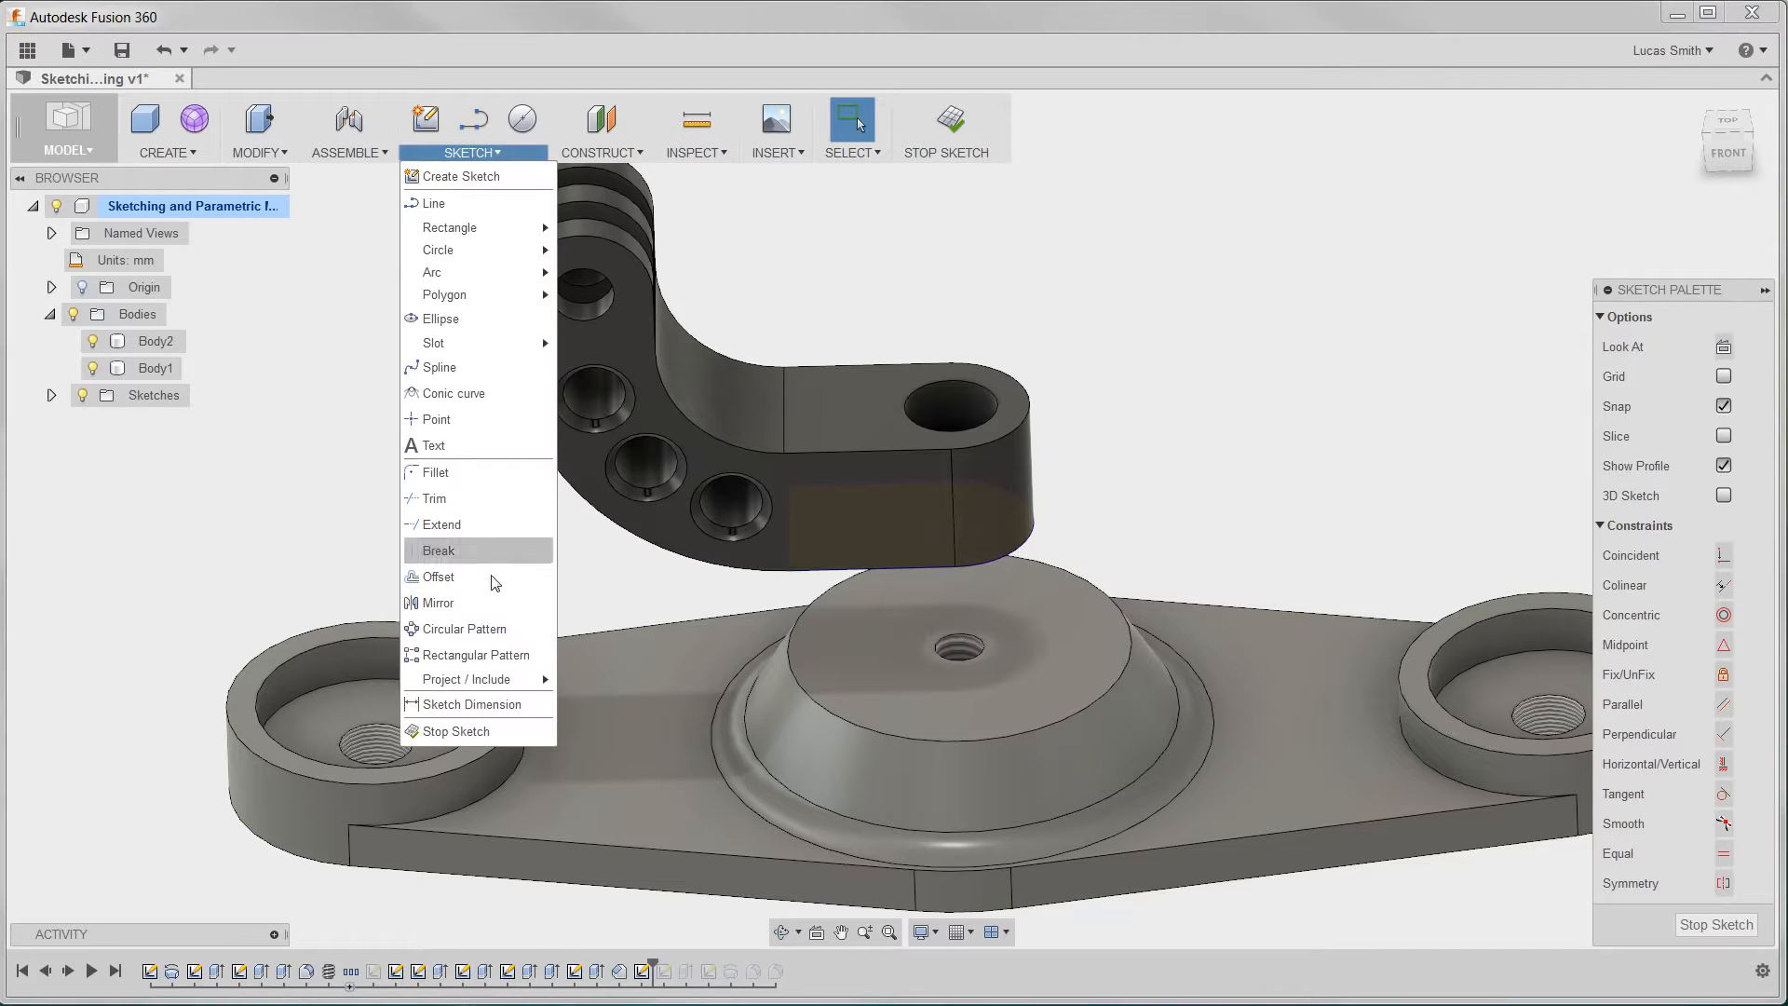
pyautogui.moveTo(491, 683)
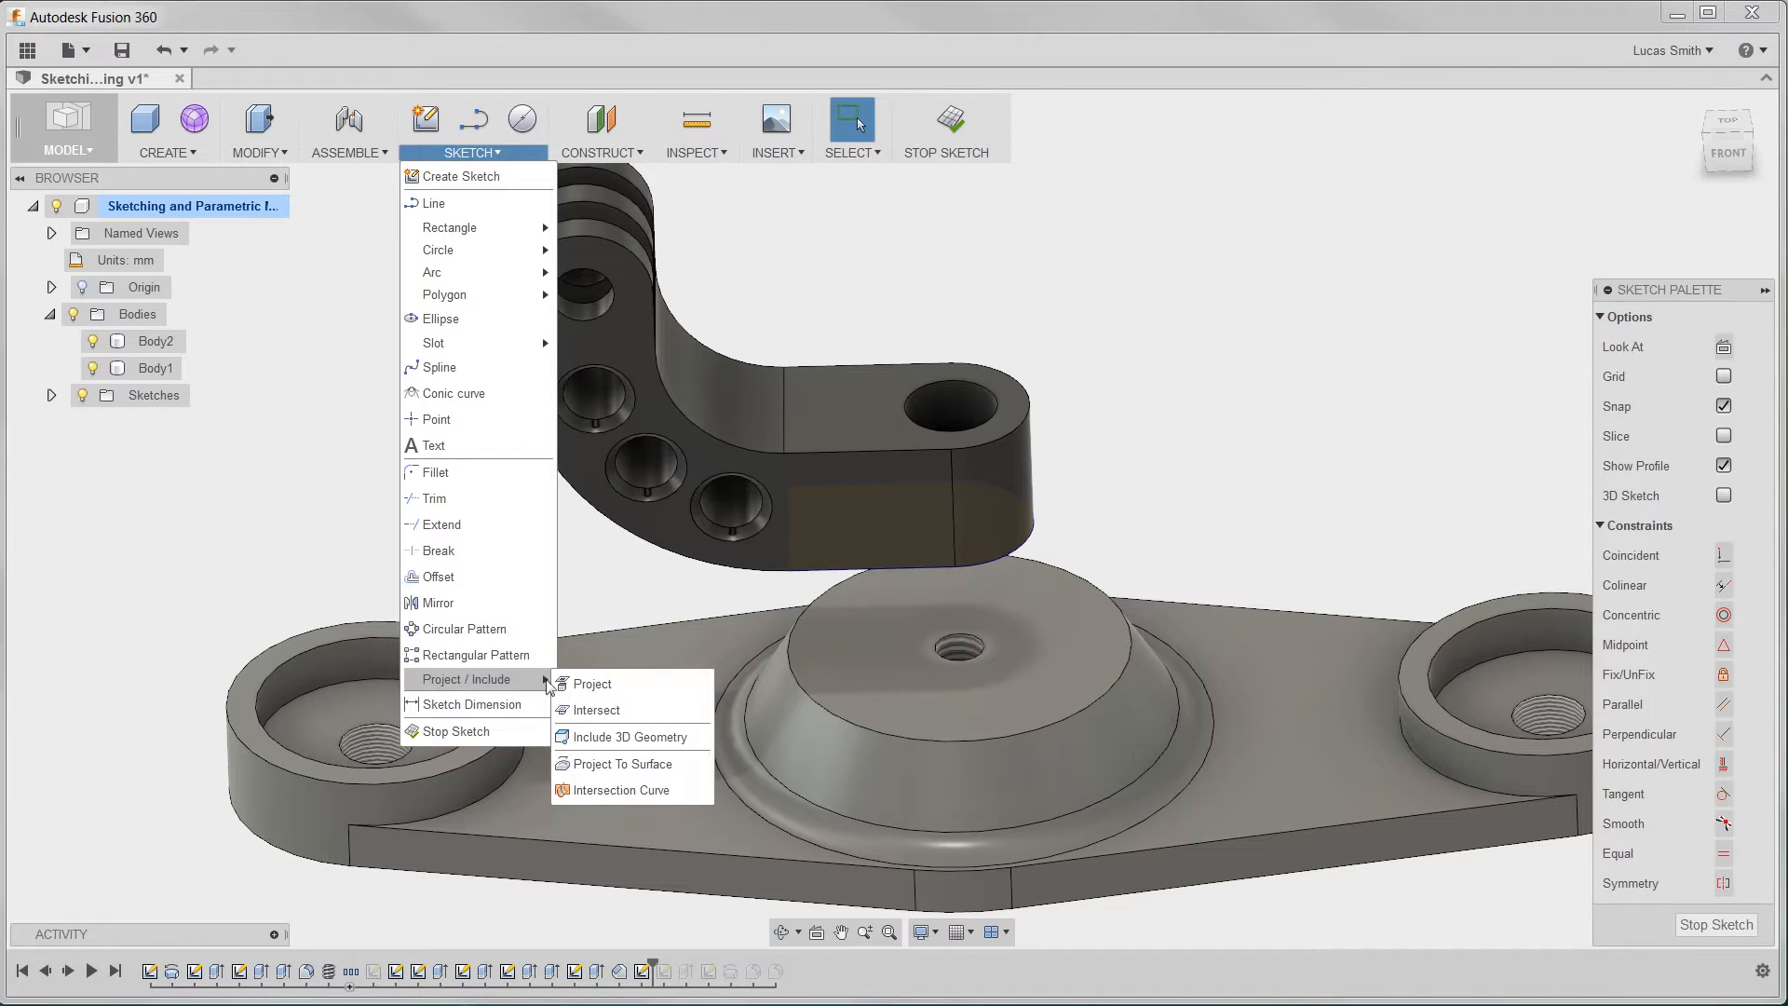
pyautogui.click(629, 684)
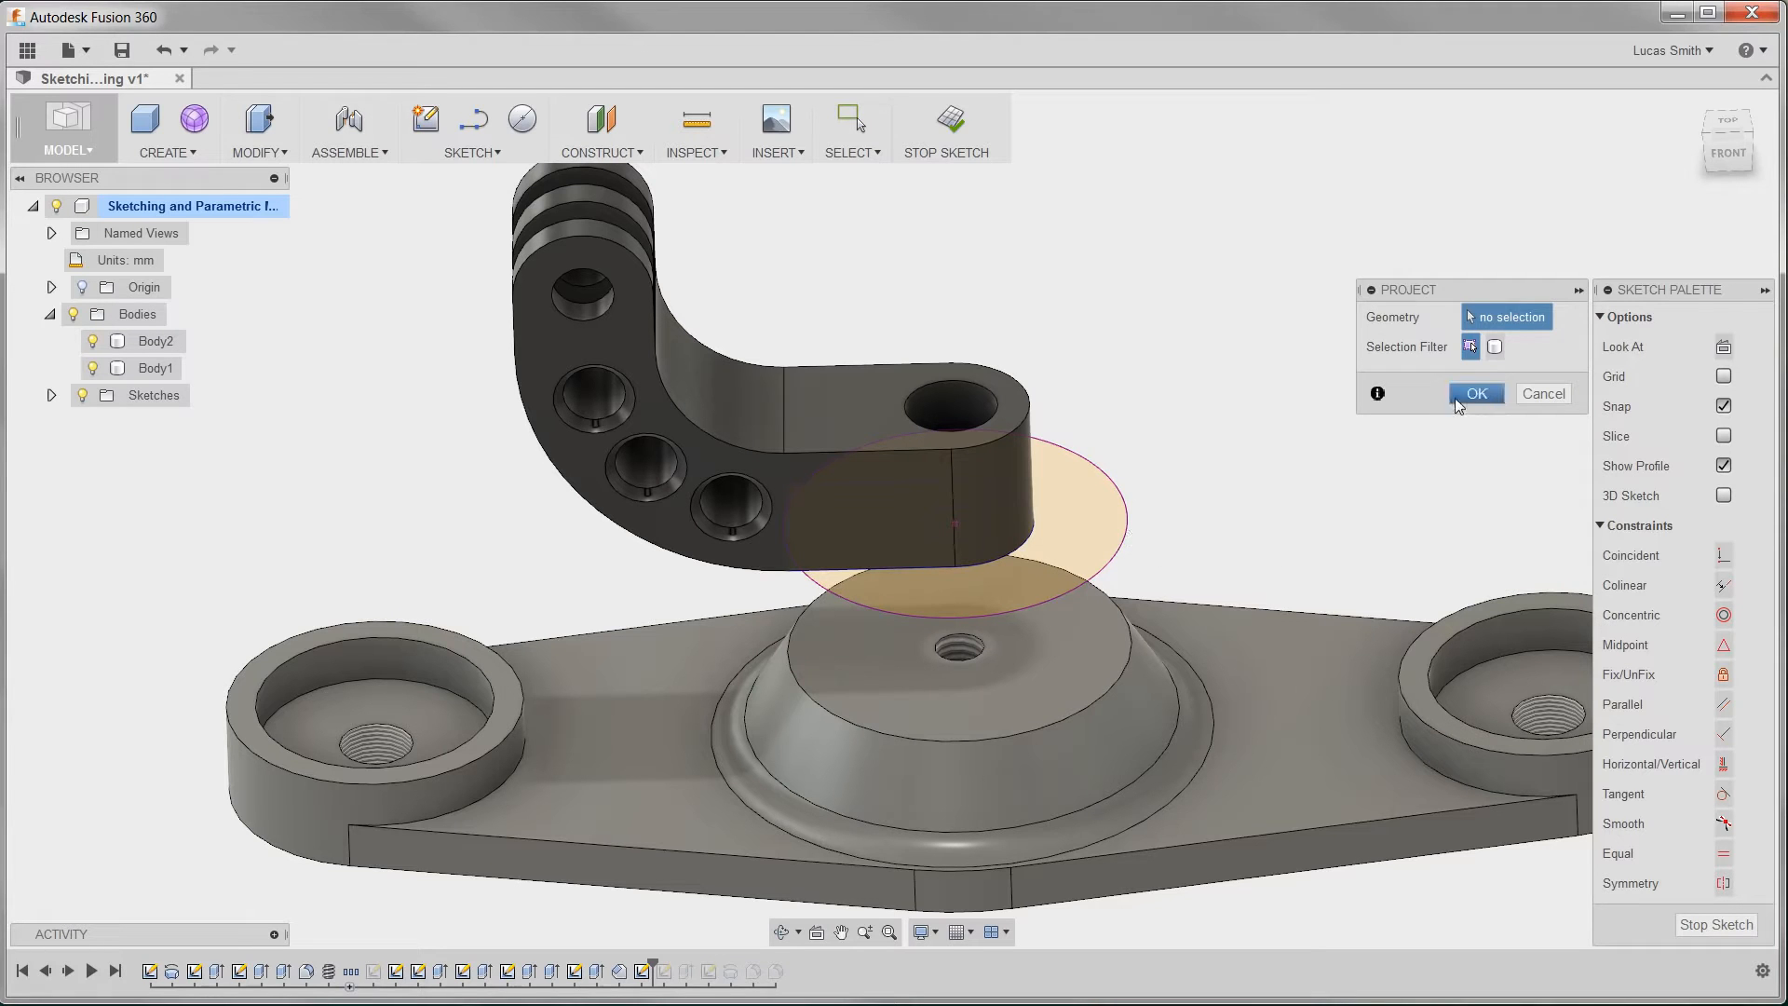
pyautogui.click(1455, 395)
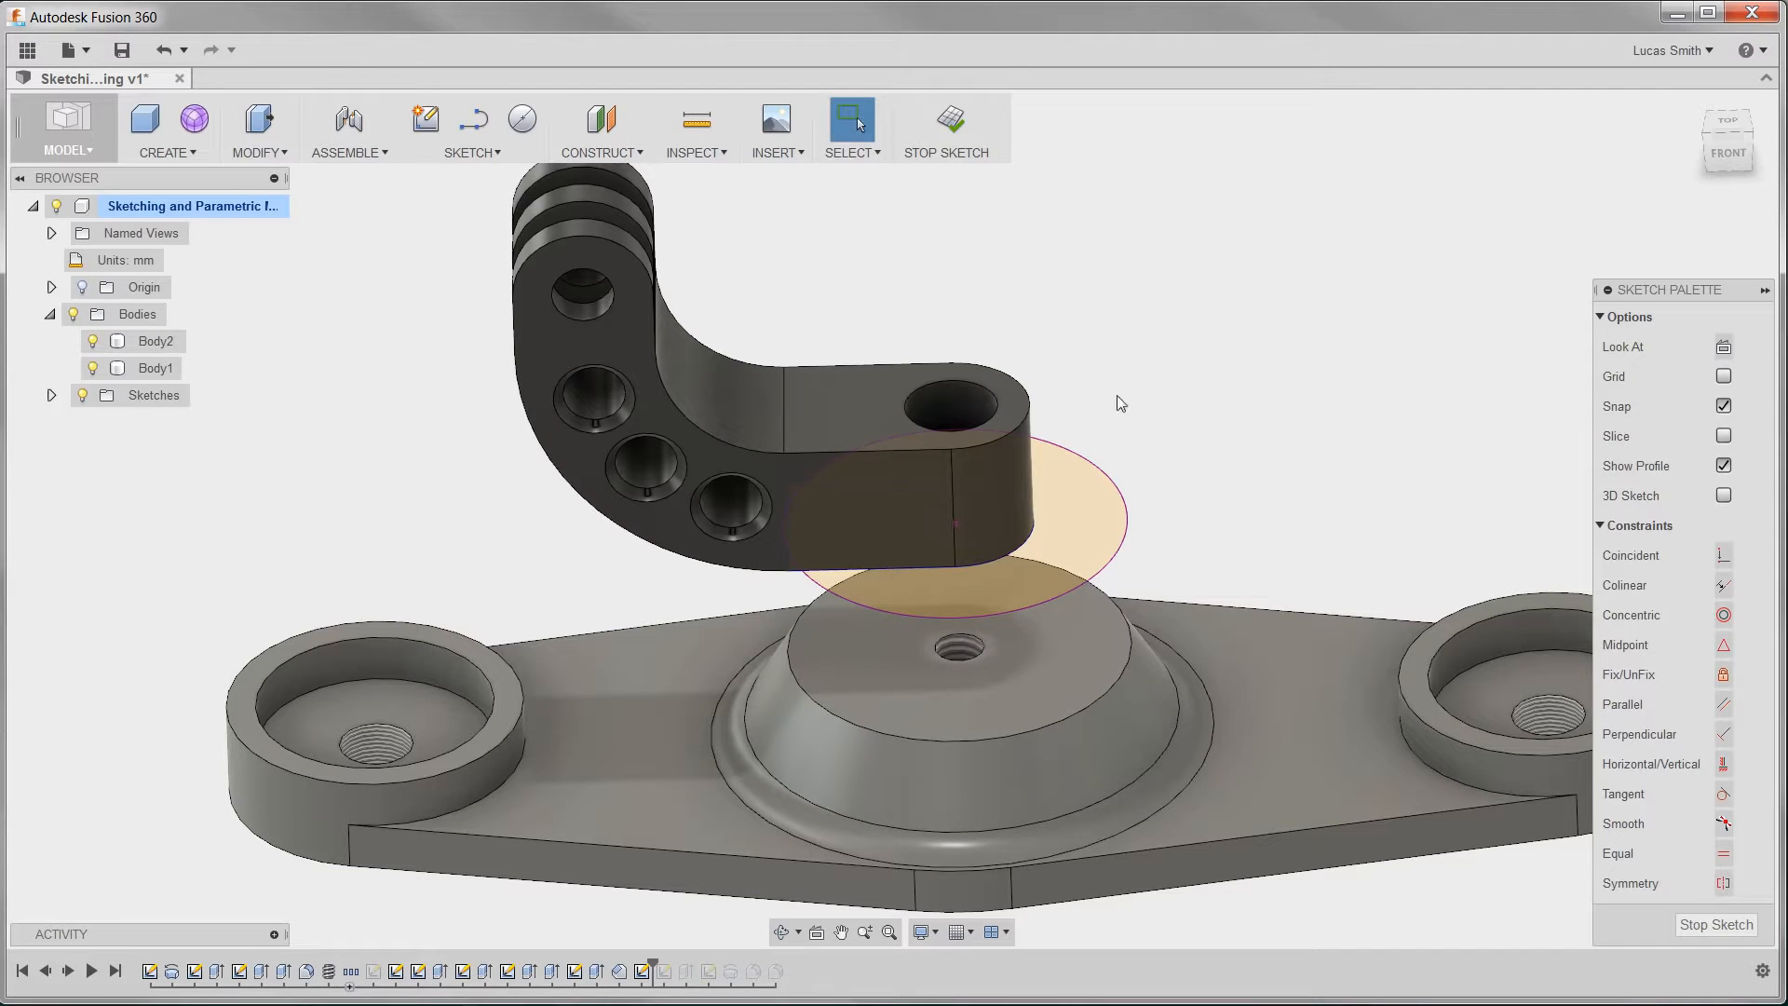
# Step: Hide Body2, leaving the bracket body shown with the projected circle
pyautogui.click(92, 342)
pyautogui.moveTo(539, 591); pyautogui.dragTo(604, 541, button='middle')
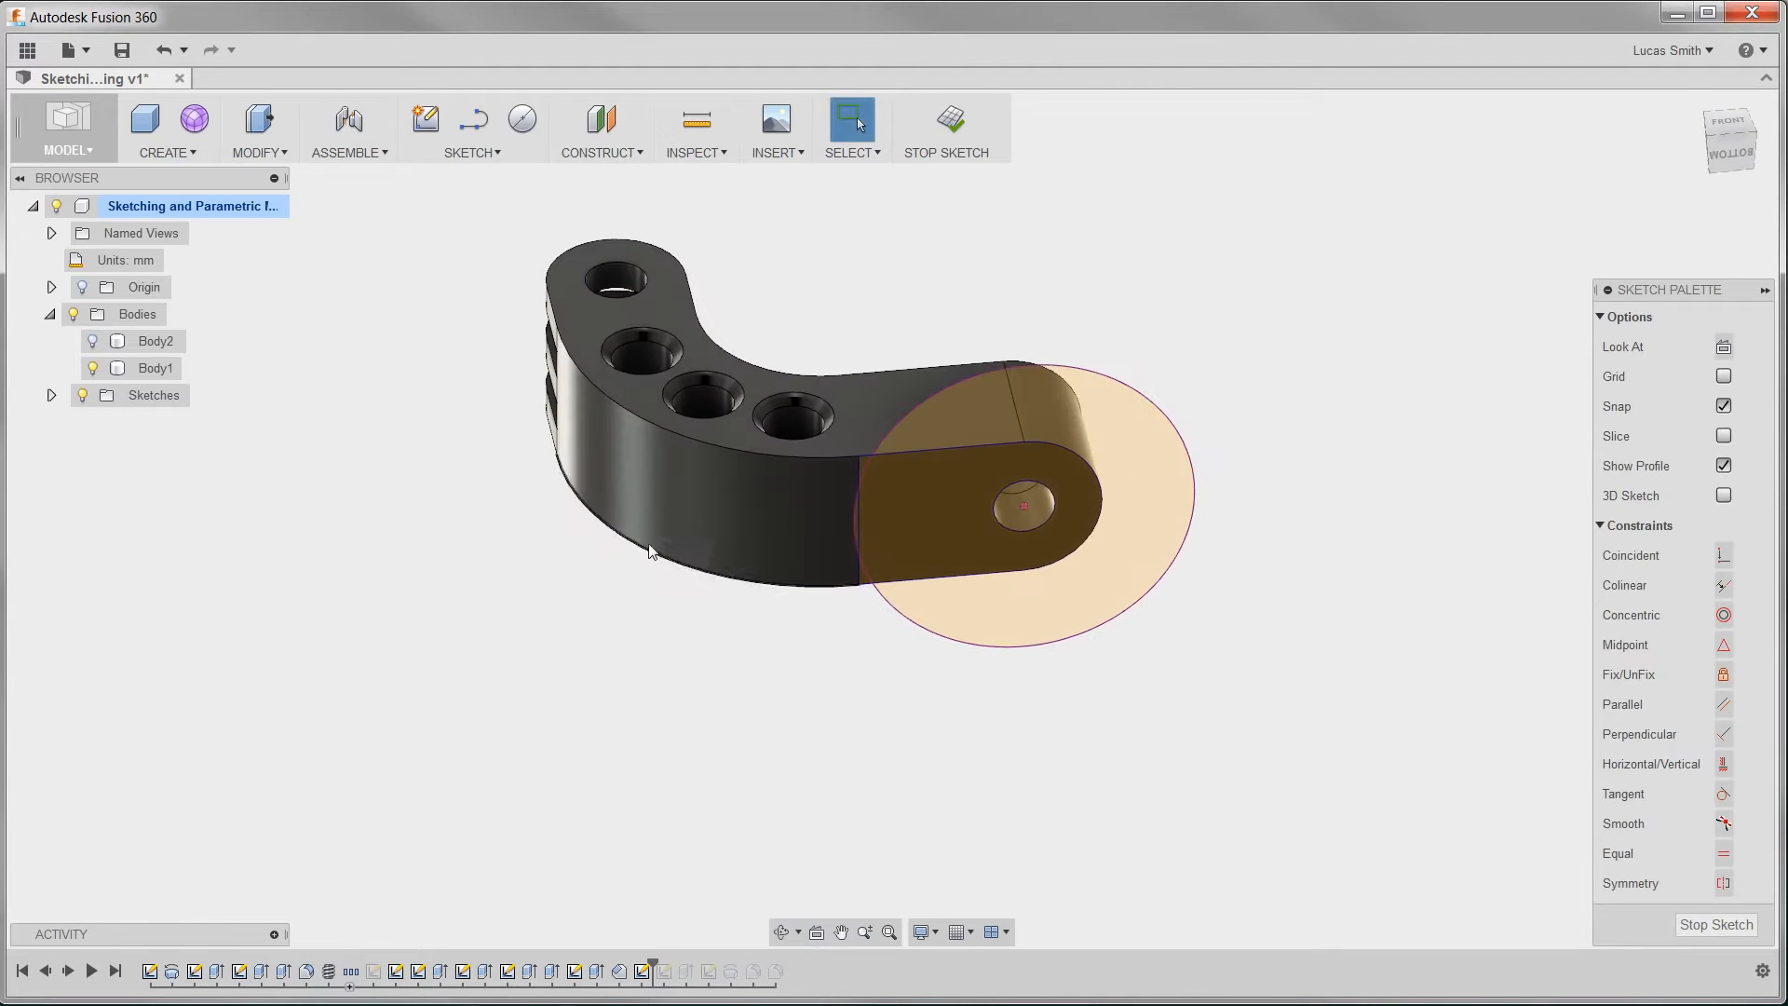
pyautogui.scroll(3, 975, 501)
pyautogui.scroll(2, 975, 508)
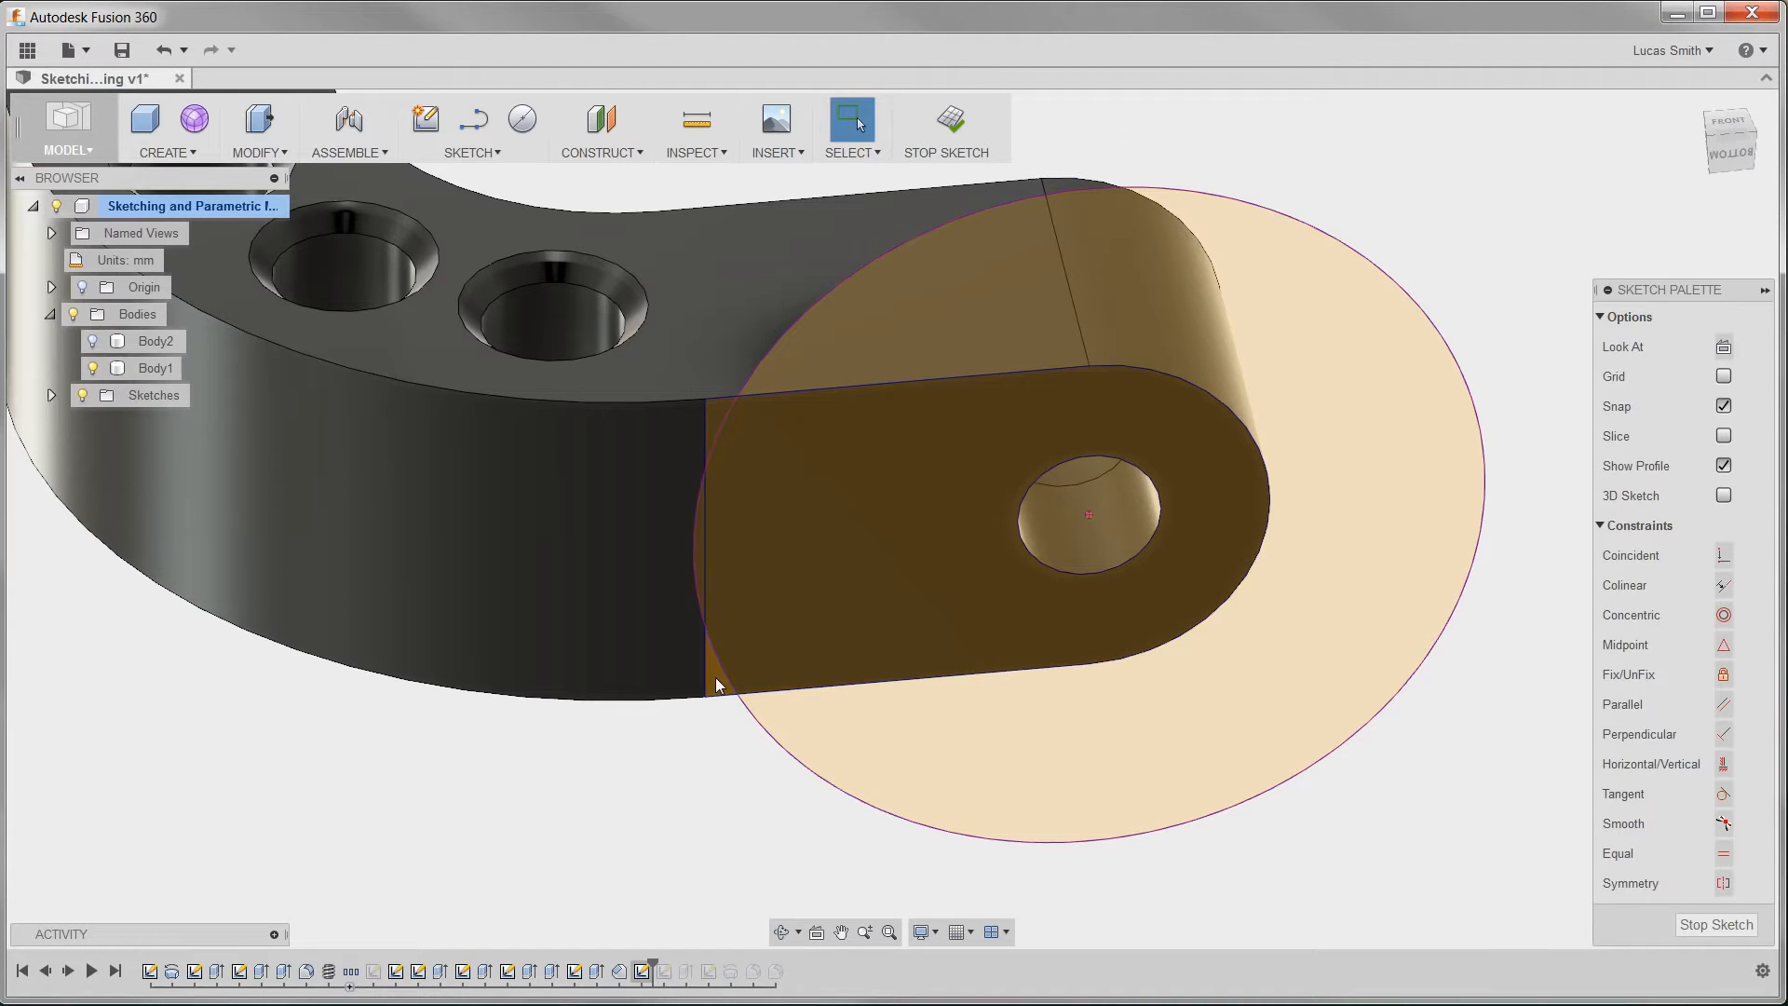
# Step: Extrude the arm-end face, surrounding disc region and both small corner regions by -2.5 mm, joined to the bracket, leaving the hole open
pyautogui.click(762, 594)
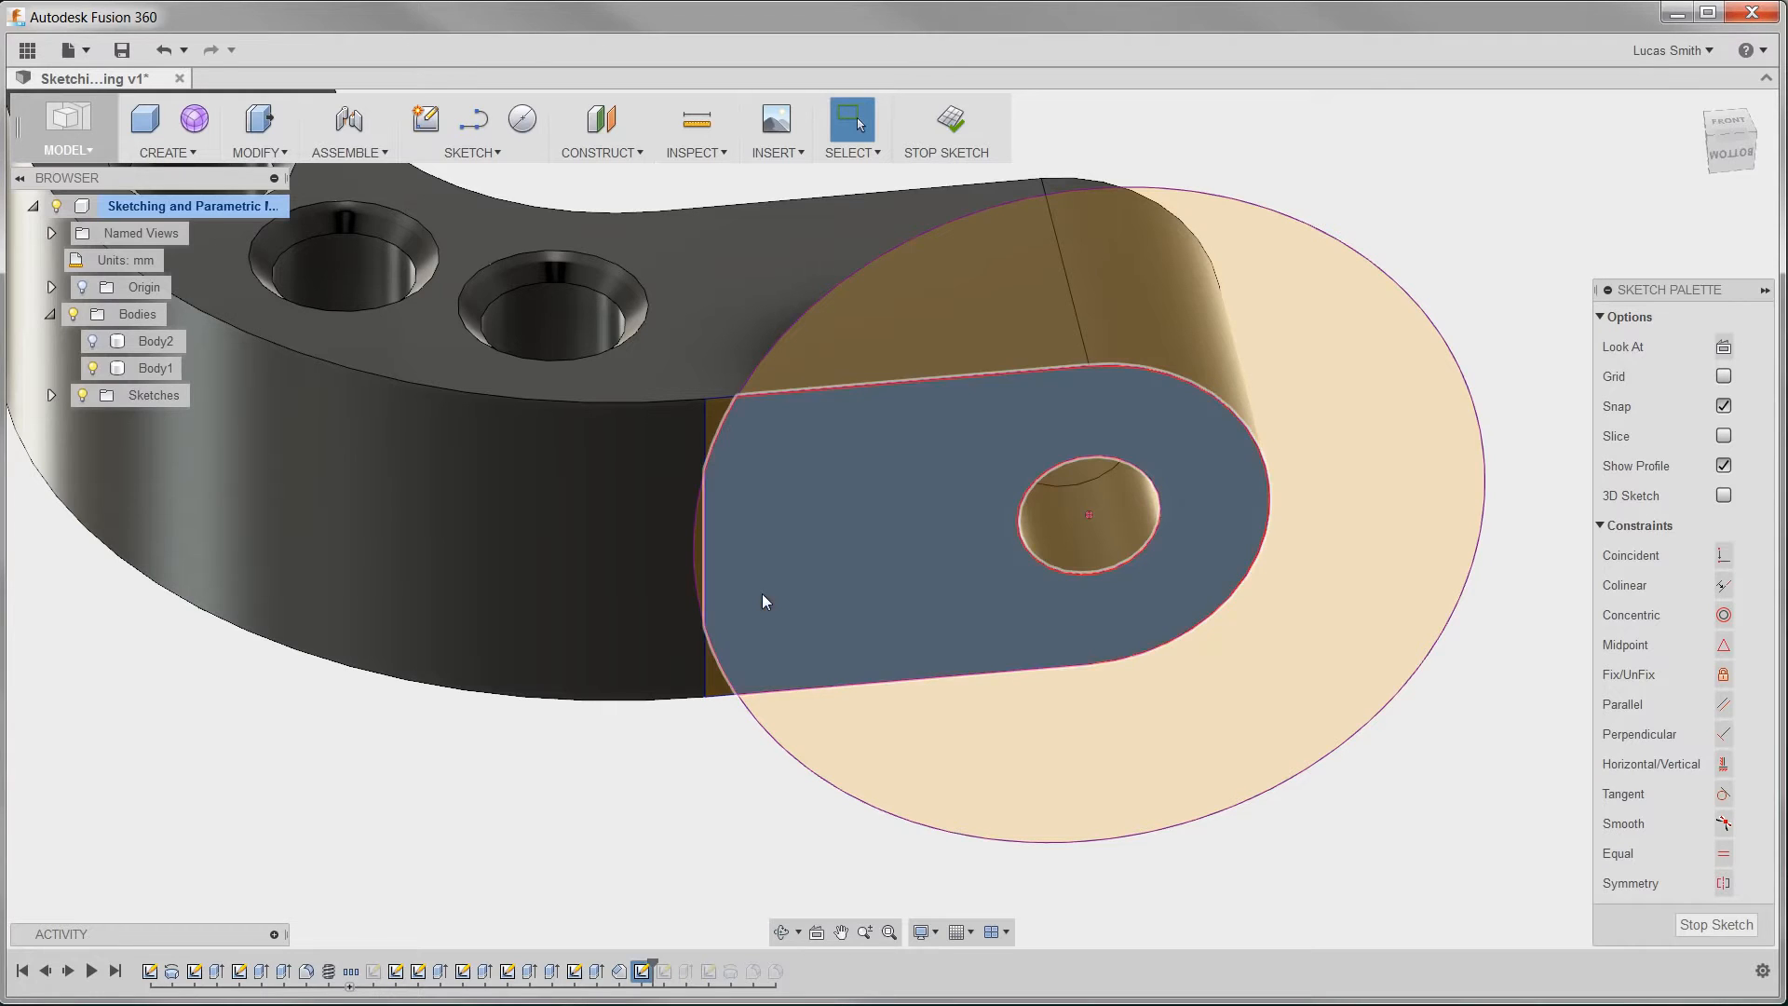
pyautogui.click(848, 349)
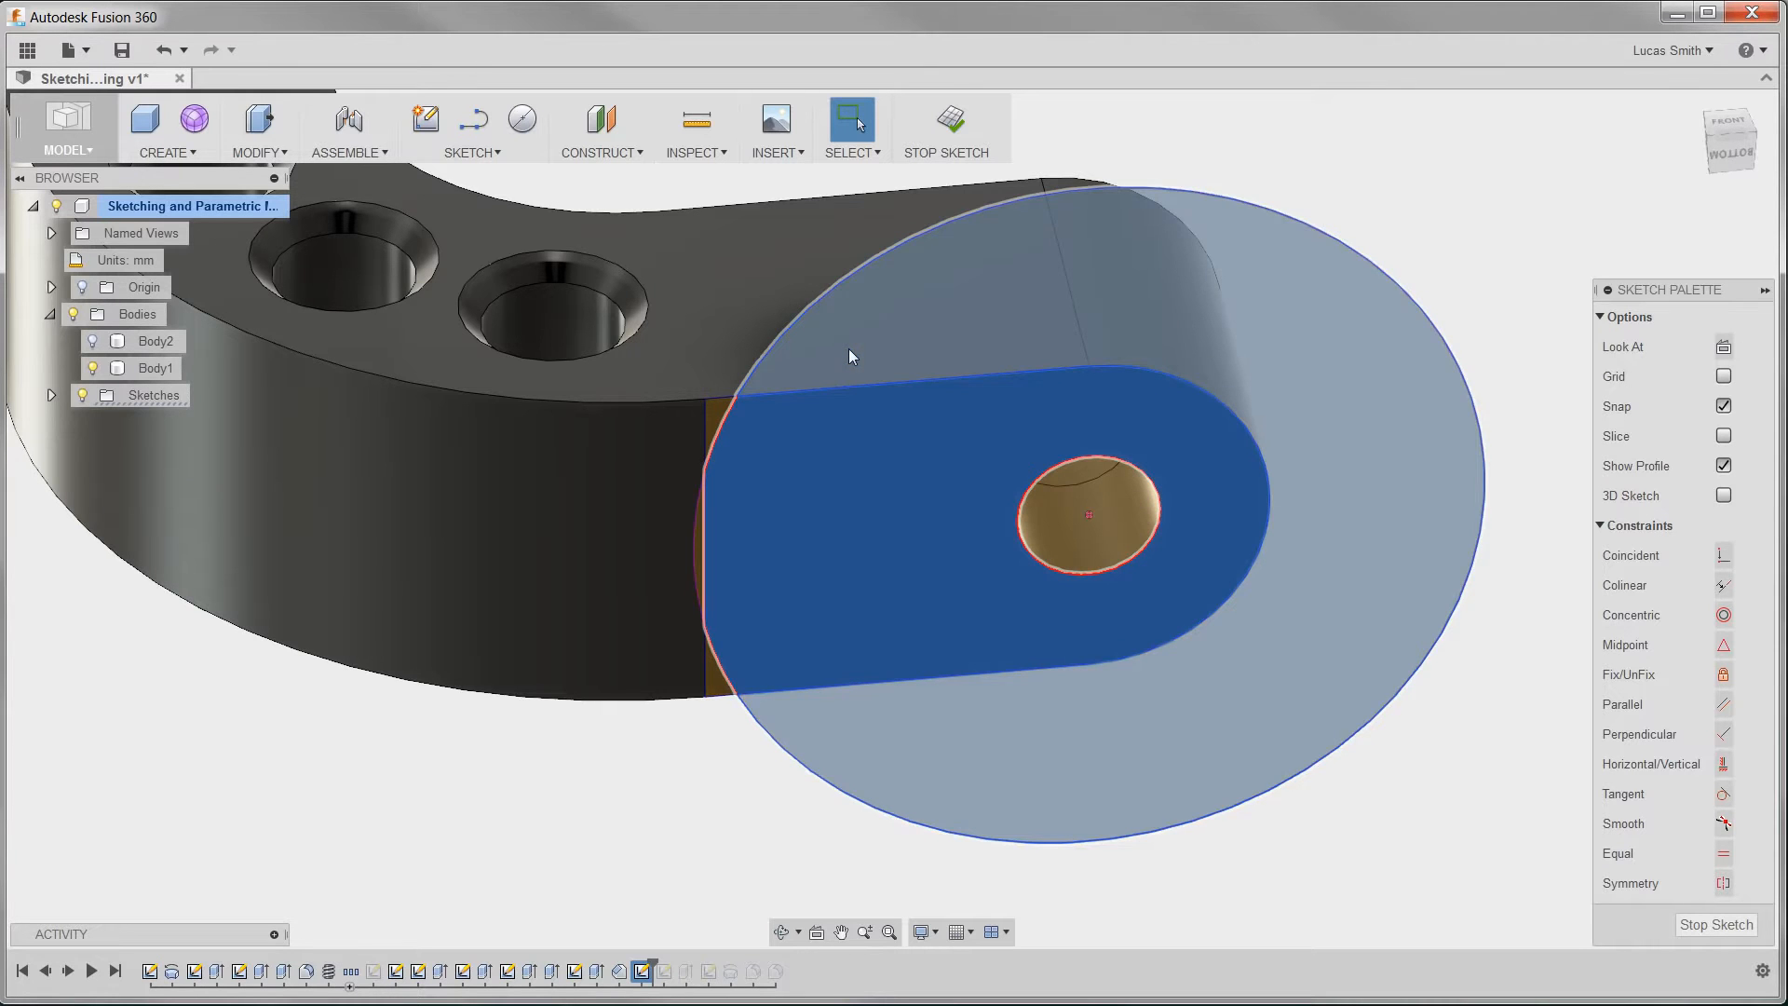
pyautogui.click(717, 411)
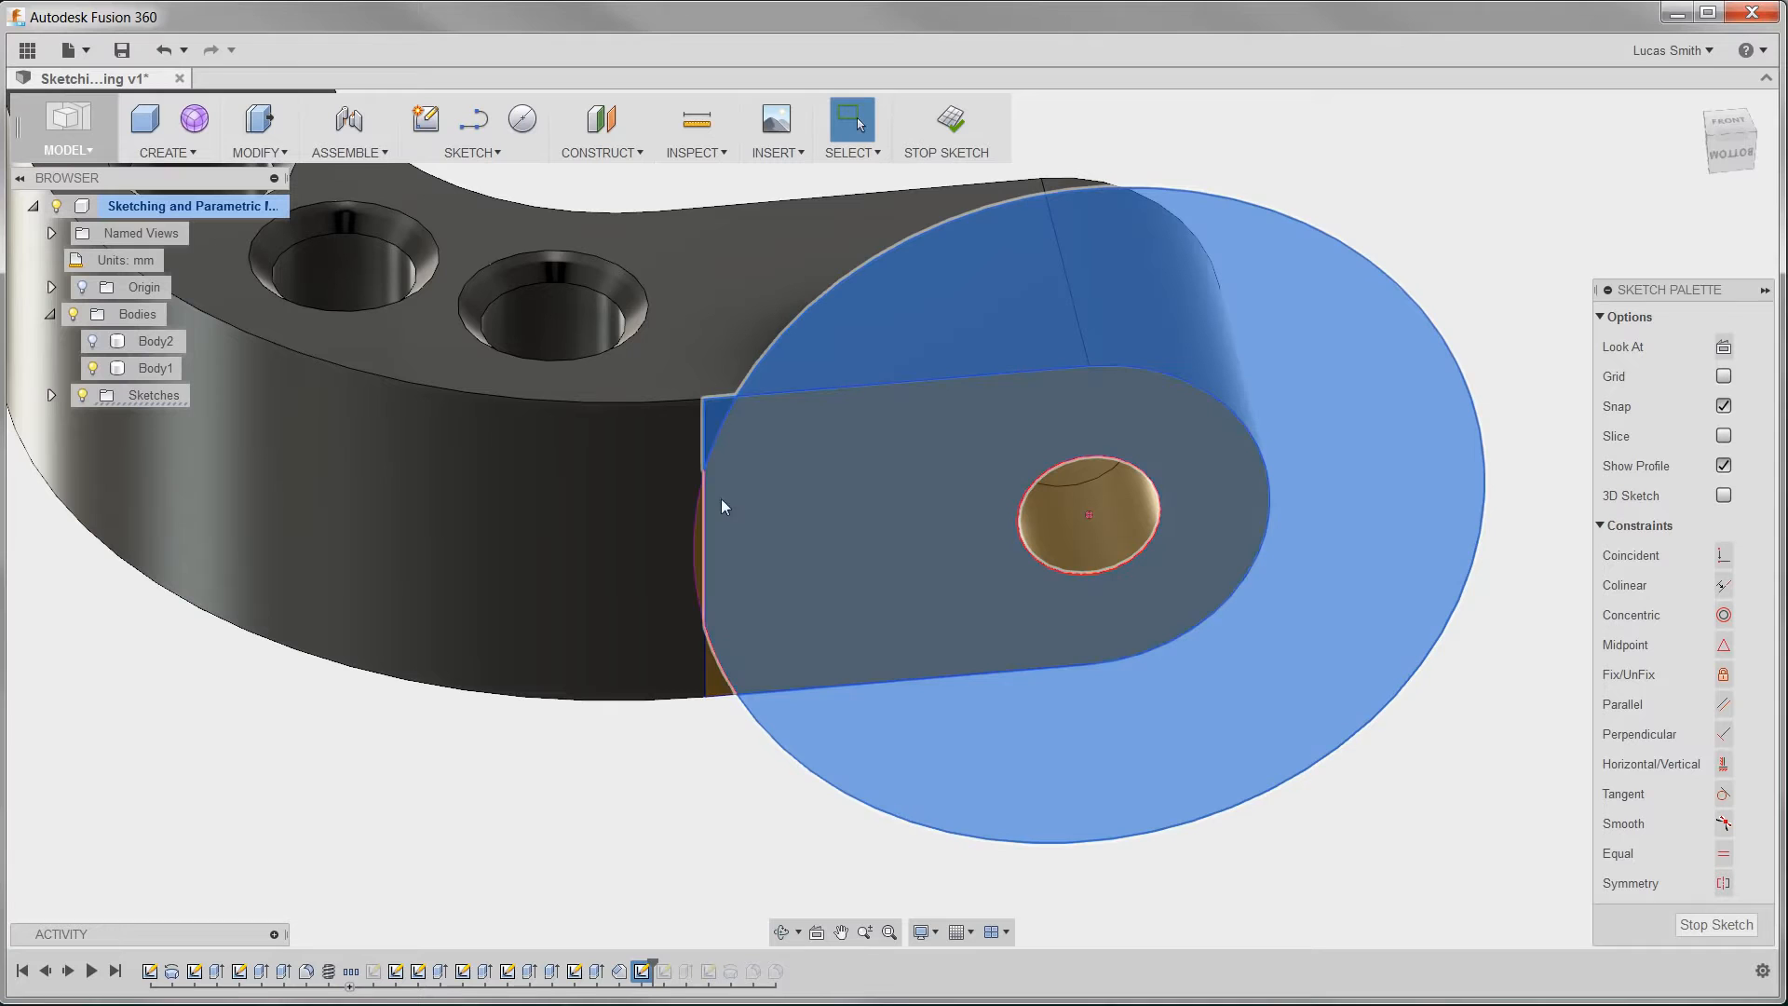
pyautogui.click(717, 684)
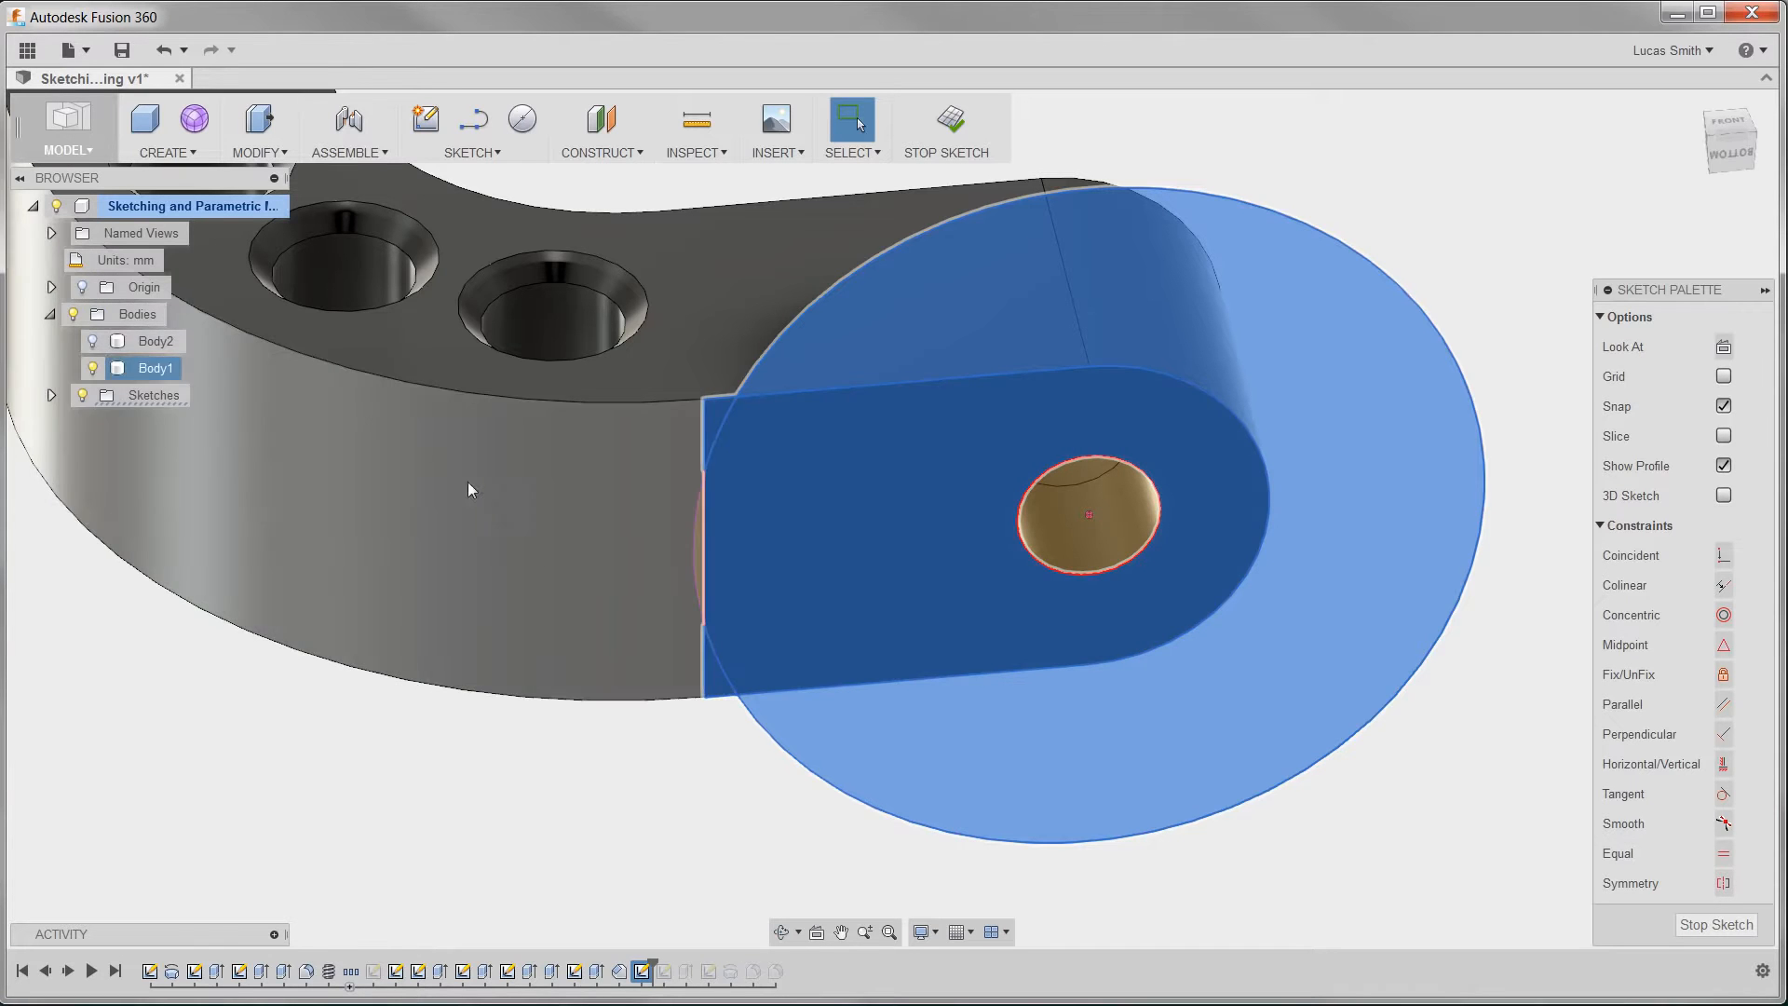
pyautogui.click(192, 154)
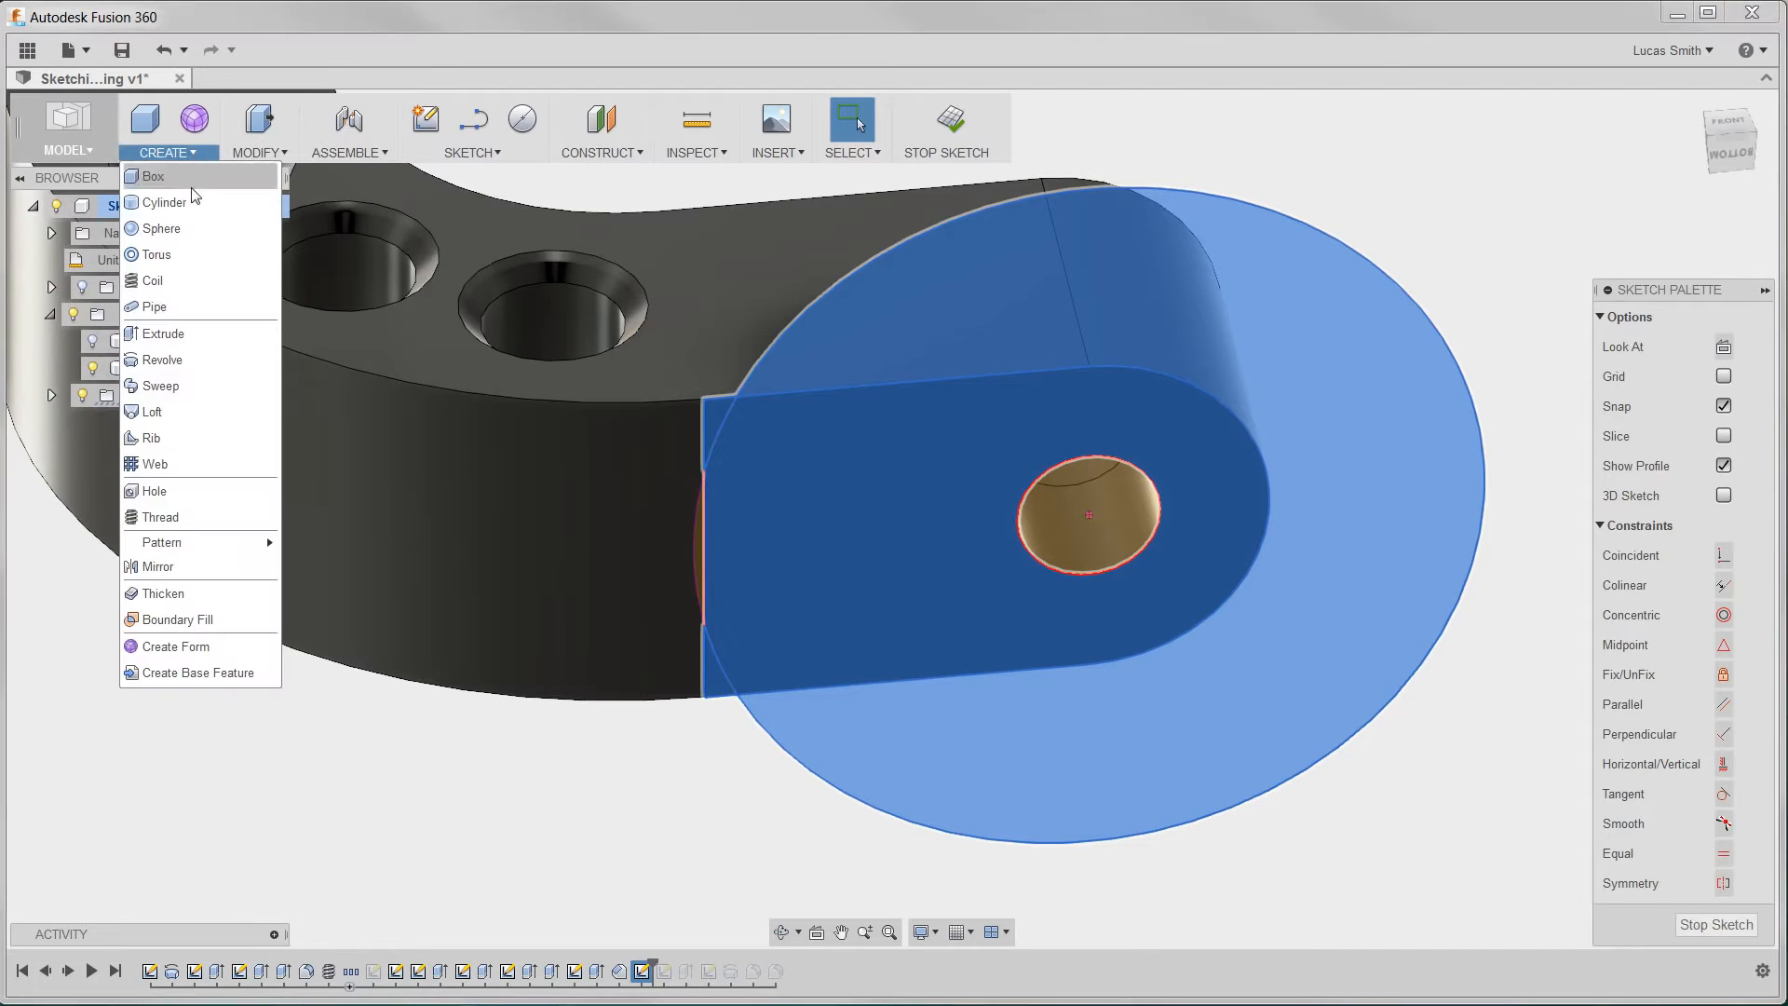
pyautogui.click(182, 333)
pyautogui.write('-2.')
pyautogui.press('Return')
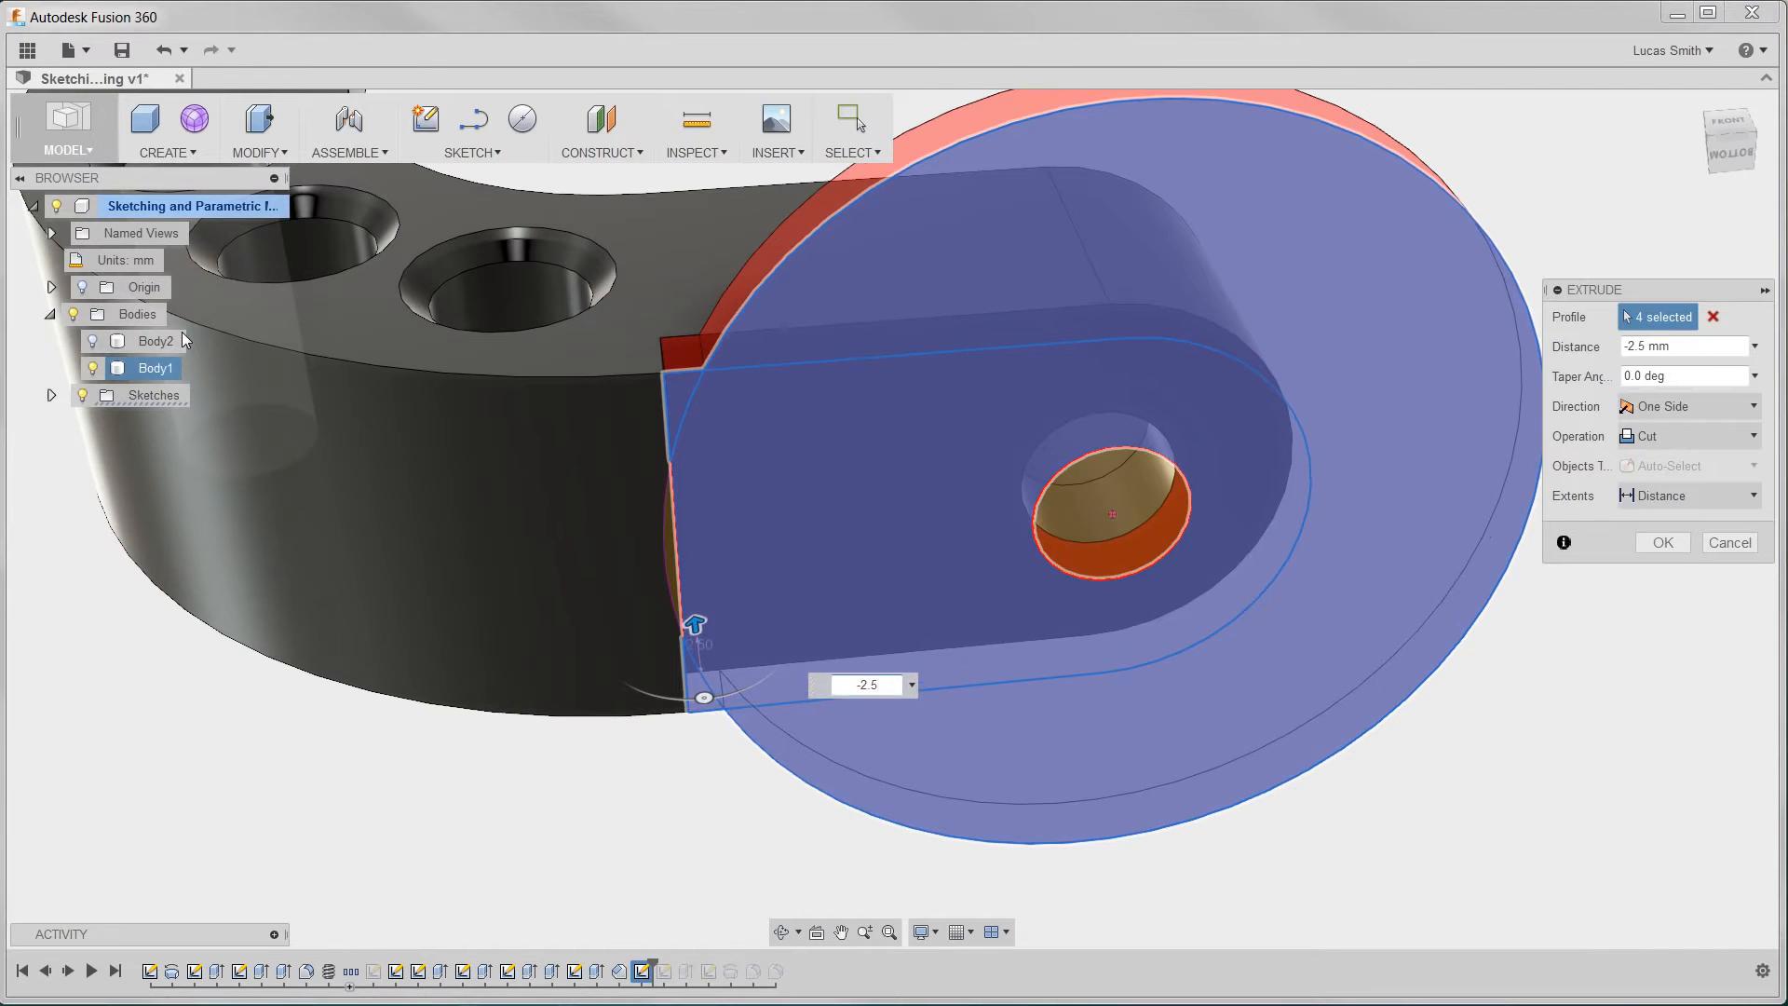
pyautogui.click(1666, 436)
pyautogui.click(1646, 463)
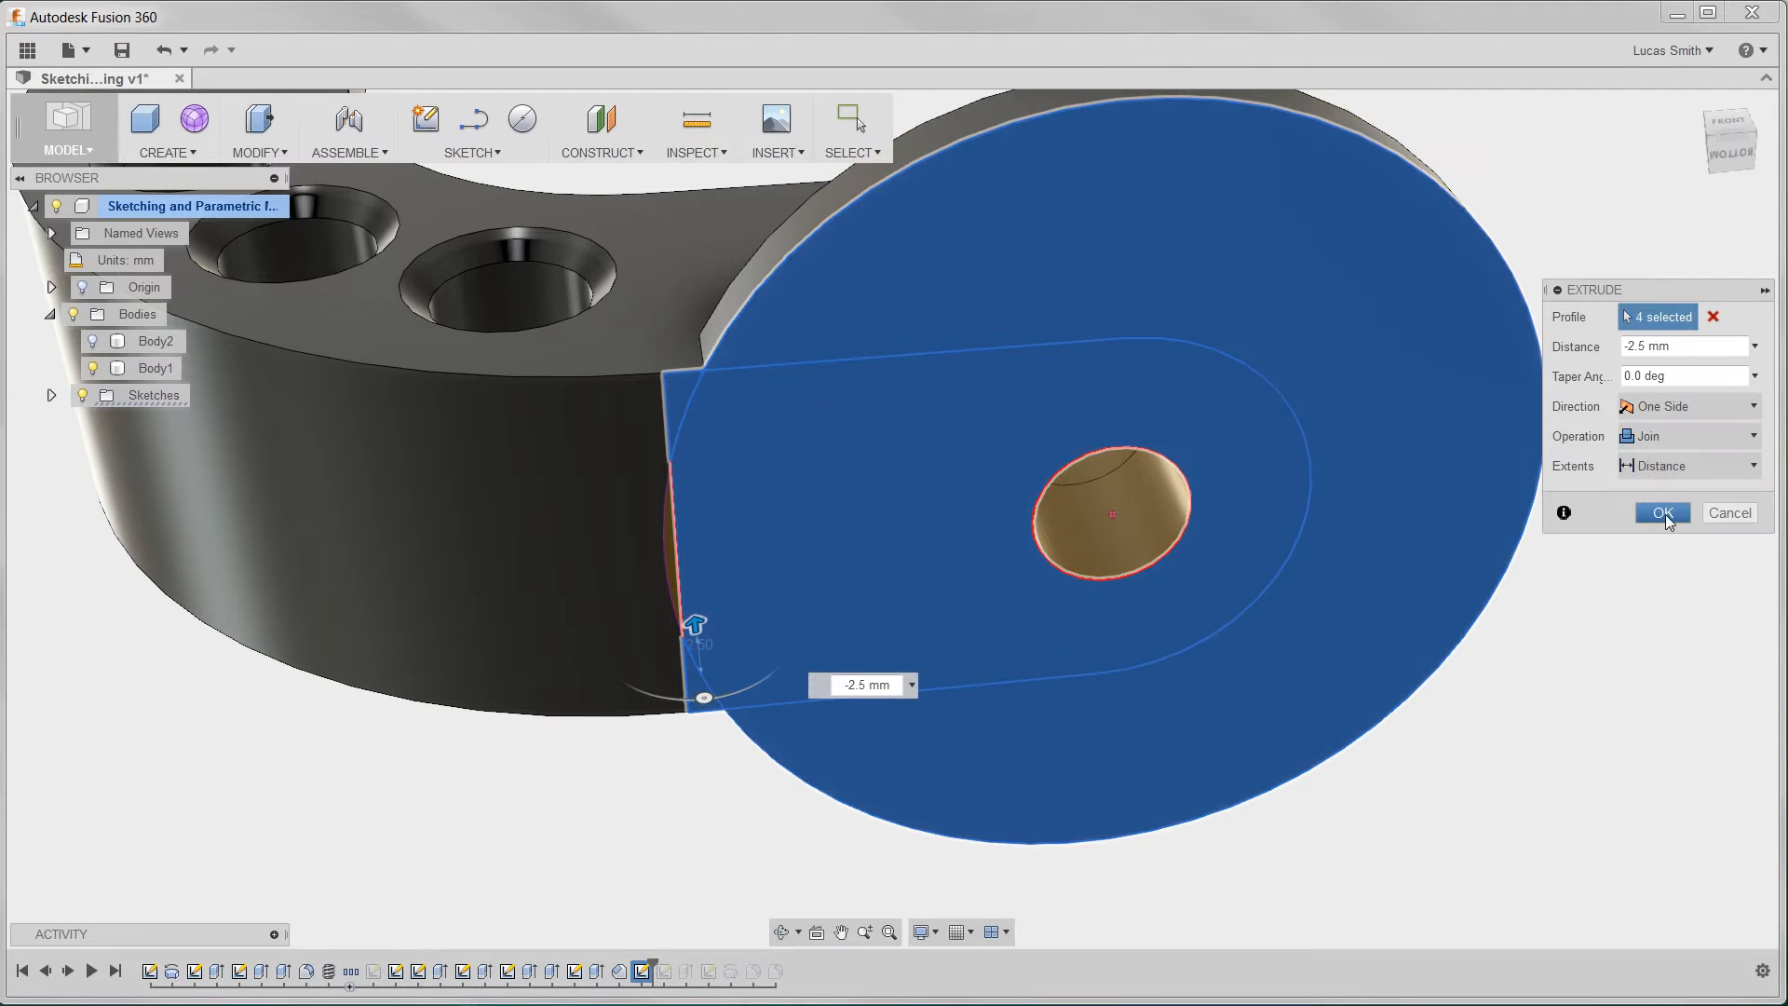
pyautogui.click(1665, 514)
# Step: Inspect the bracket with its new disc, list its sketches, and briefly show and hide Sketch1 and Sketch5
pyautogui.scroll(-4, 1665, 516)
pyautogui.moveTo(1669, 523); pyautogui.dragTo(1343, 575, button='middle')
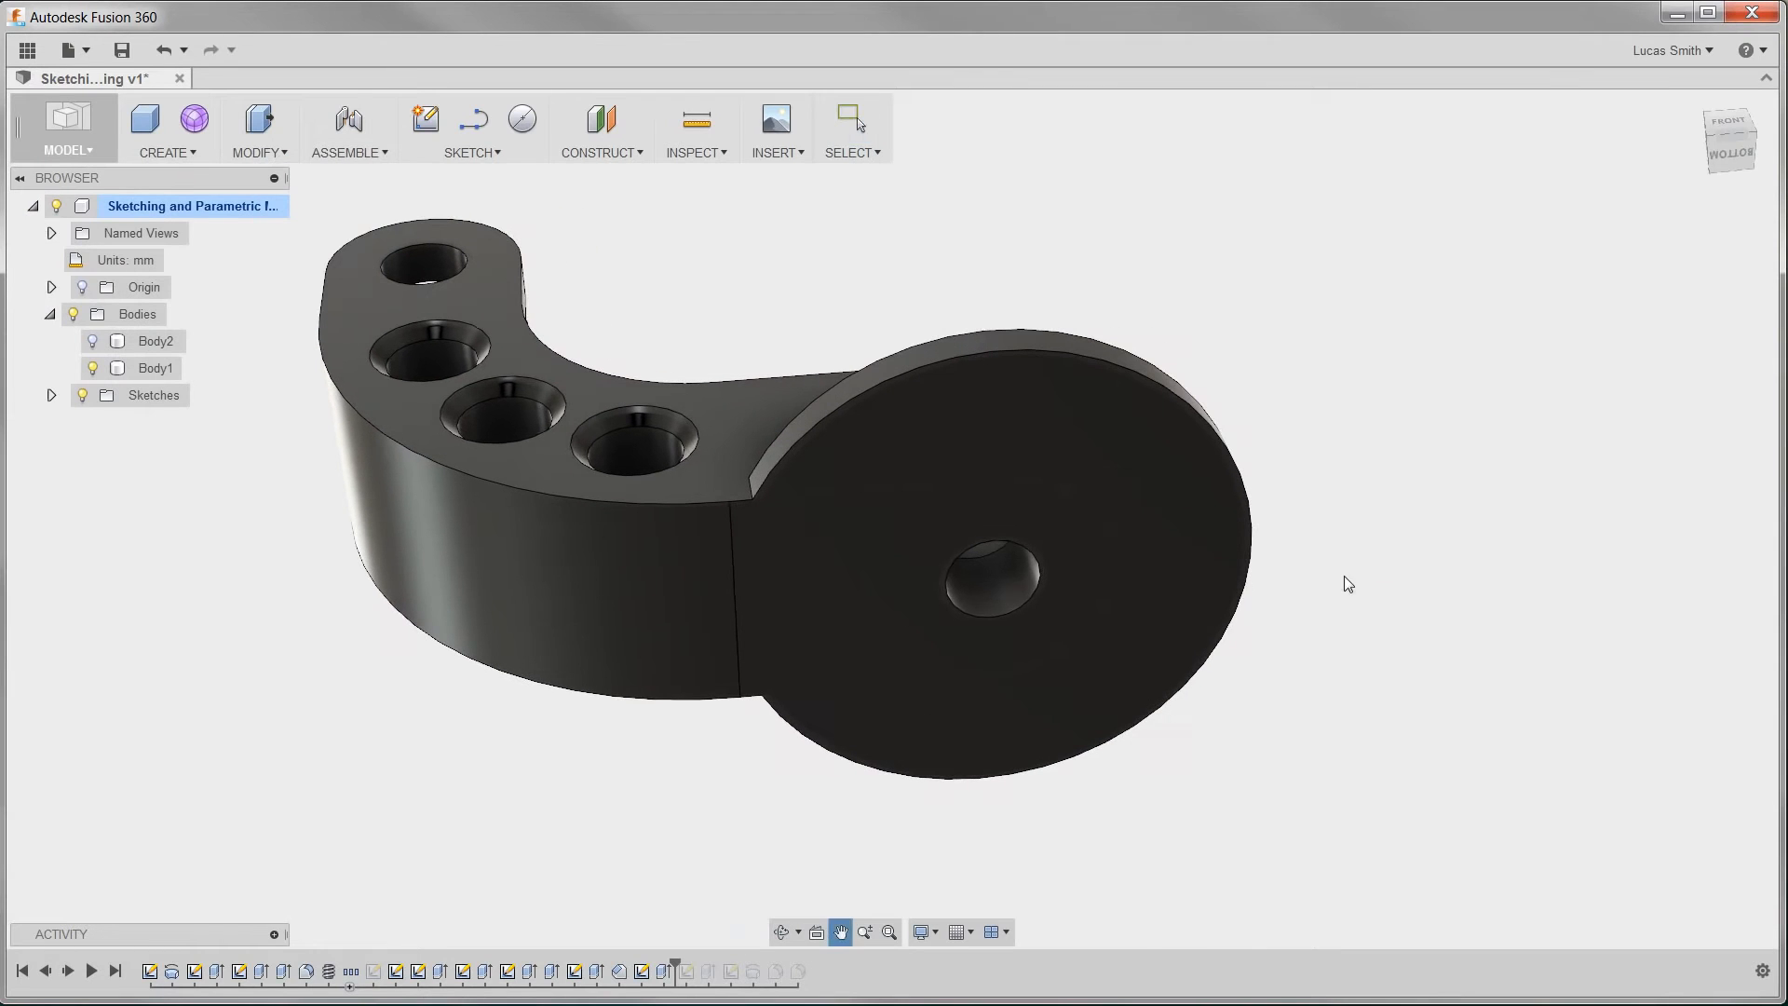
pyautogui.keyDown('shift'); pyautogui.moveTo(1352, 386); pyautogui.dragTo(1299, 547, button='middle'); pyautogui.keyUp('shift')
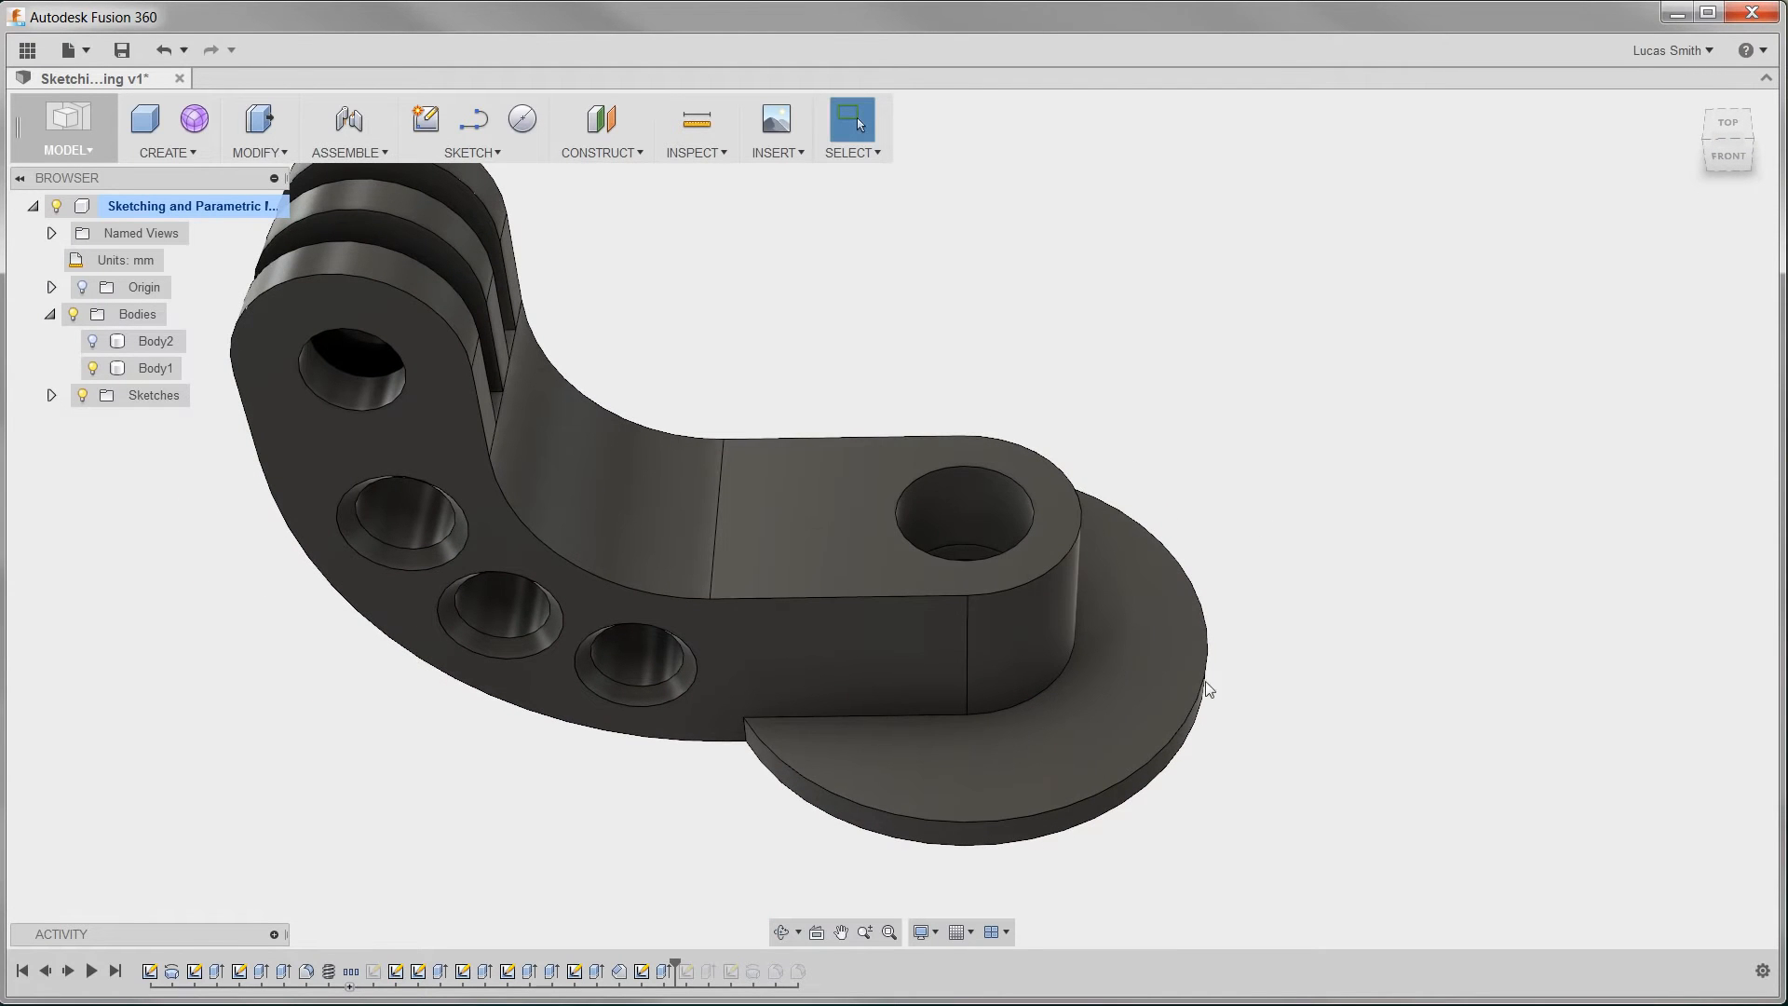
pyautogui.click(889, 933)
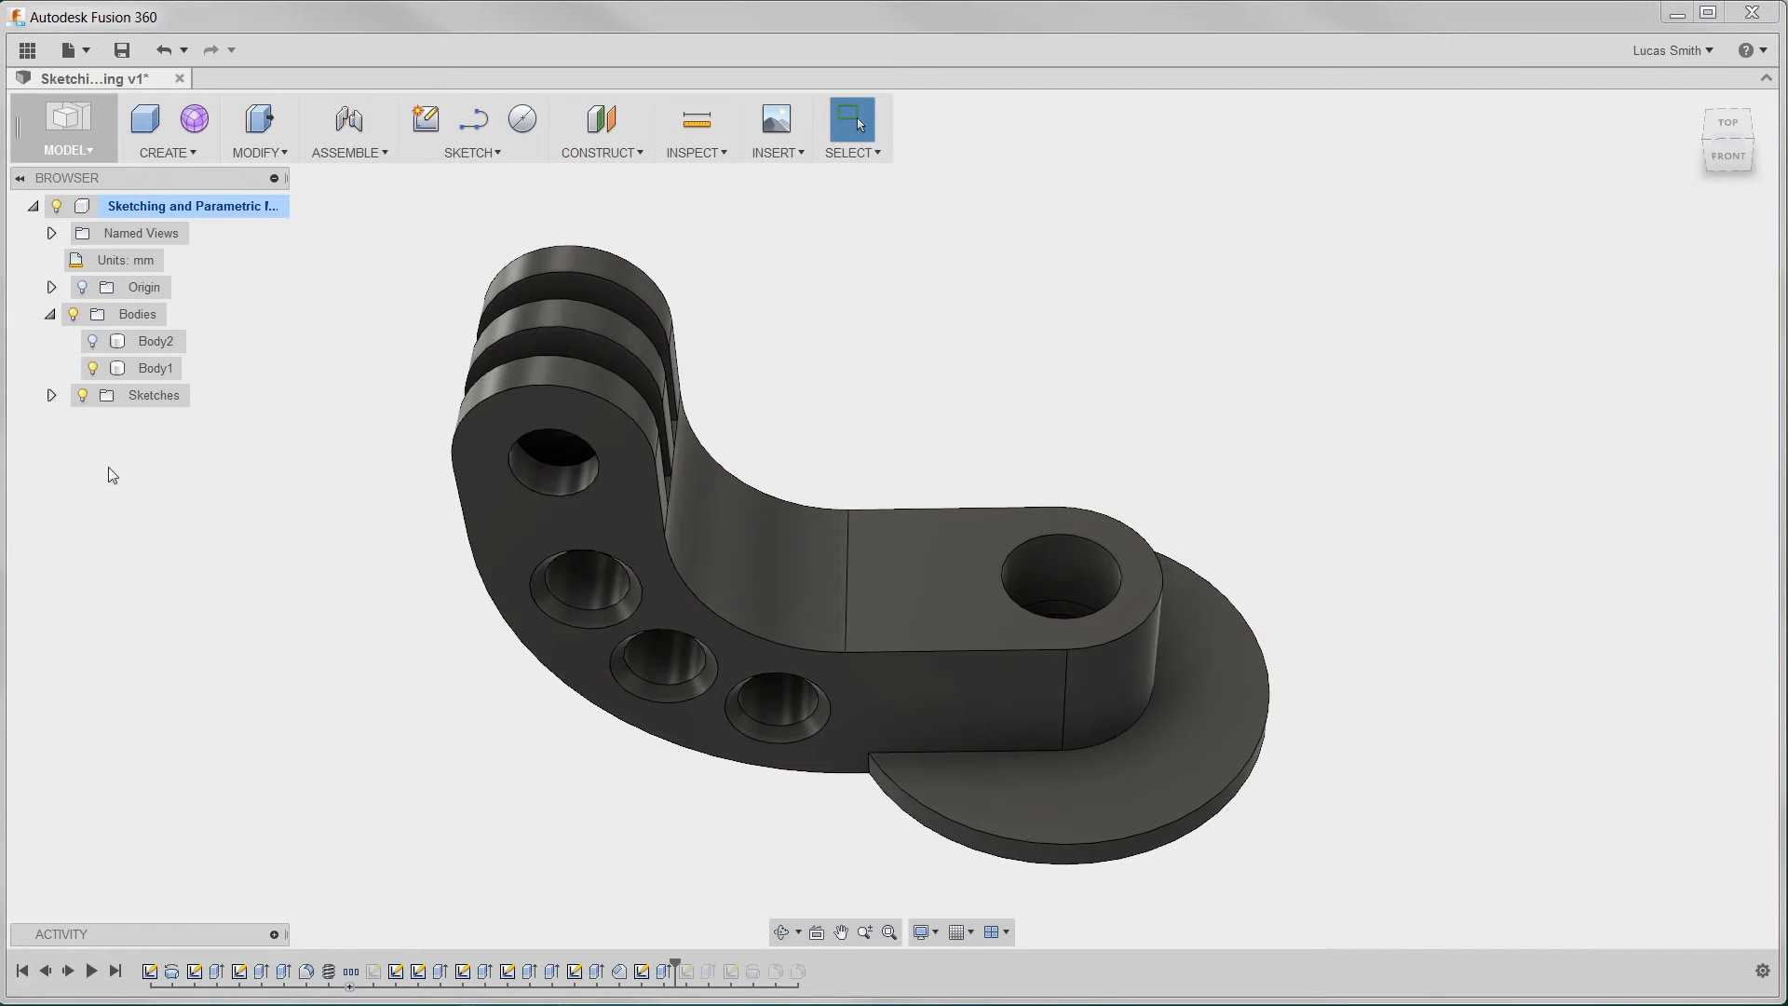
pyautogui.click(51, 396)
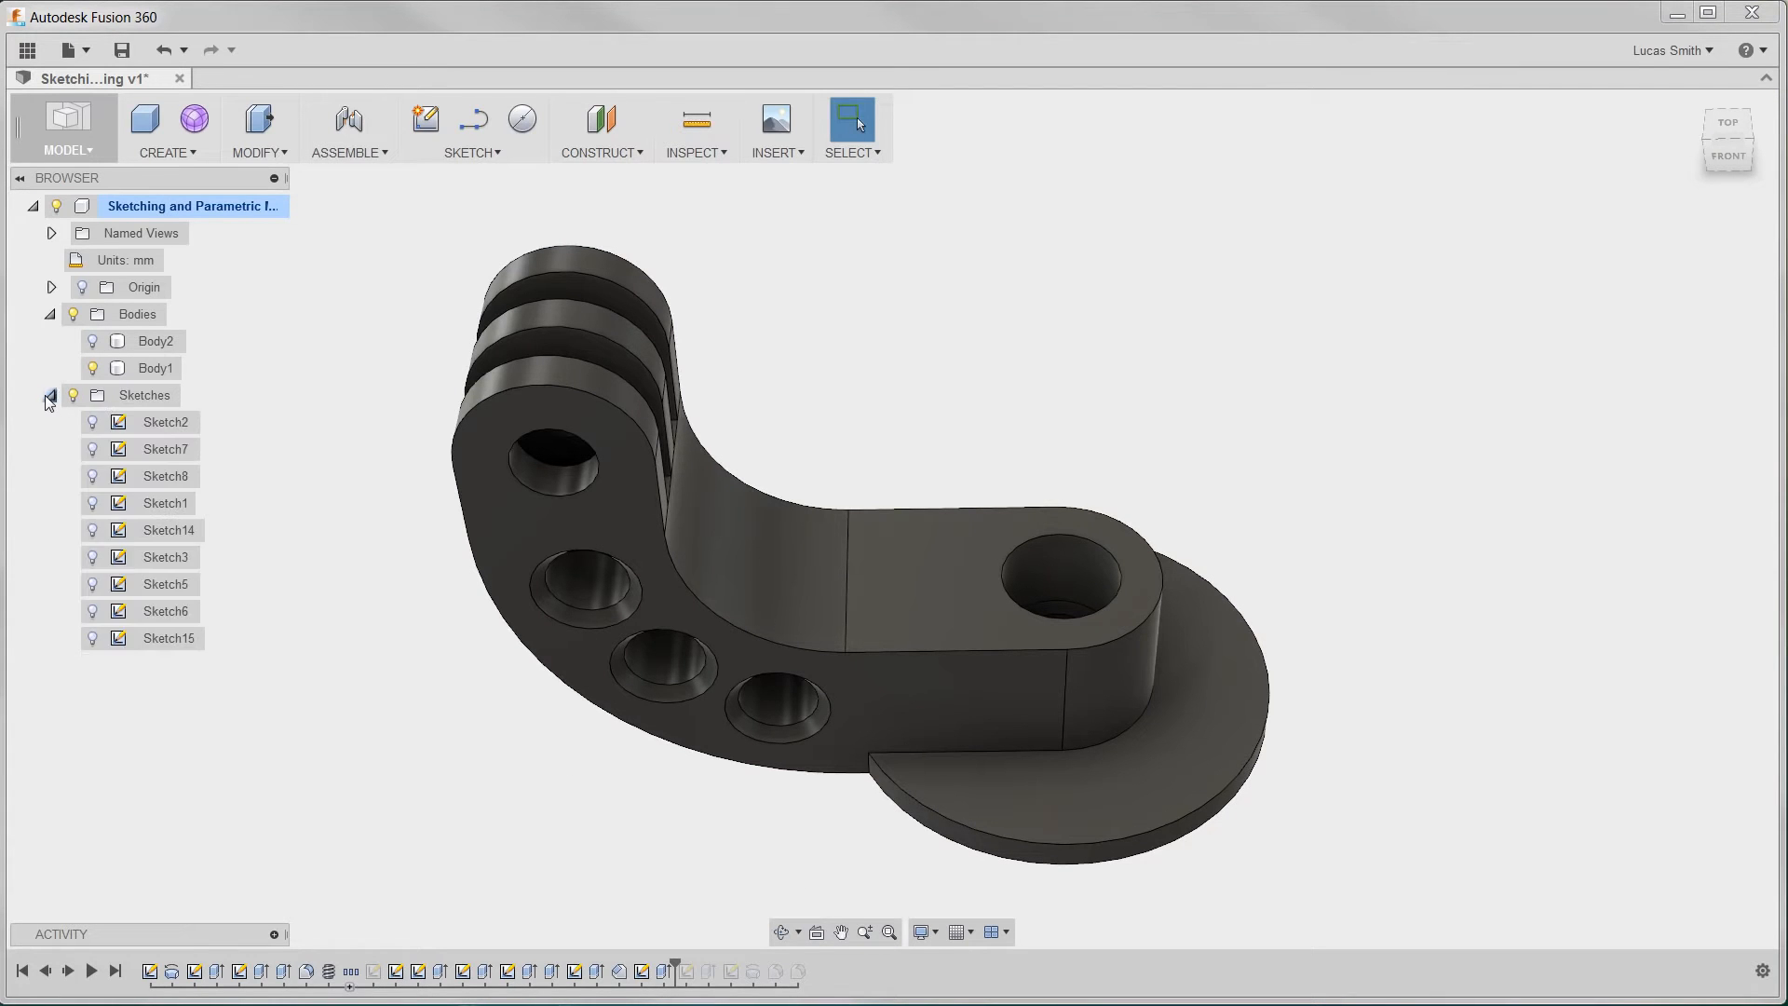
pyautogui.click(92, 504)
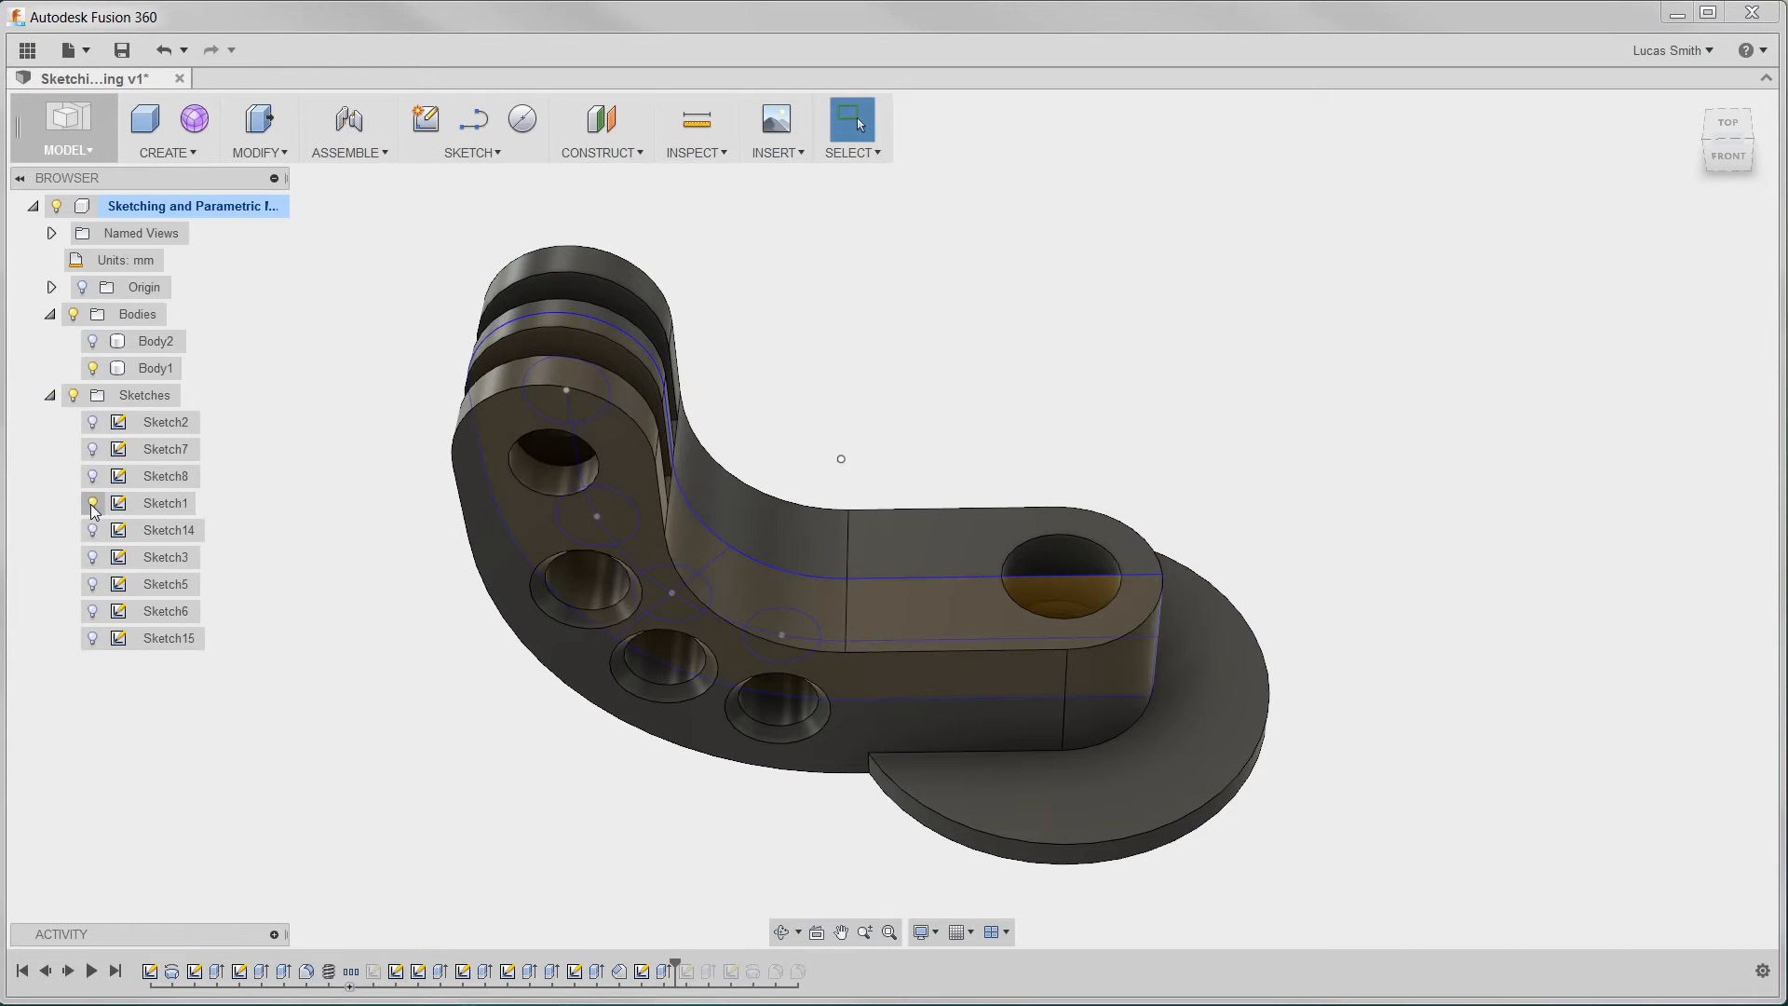
pyautogui.click(93, 504)
pyautogui.click(93, 585)
pyautogui.click(93, 585)
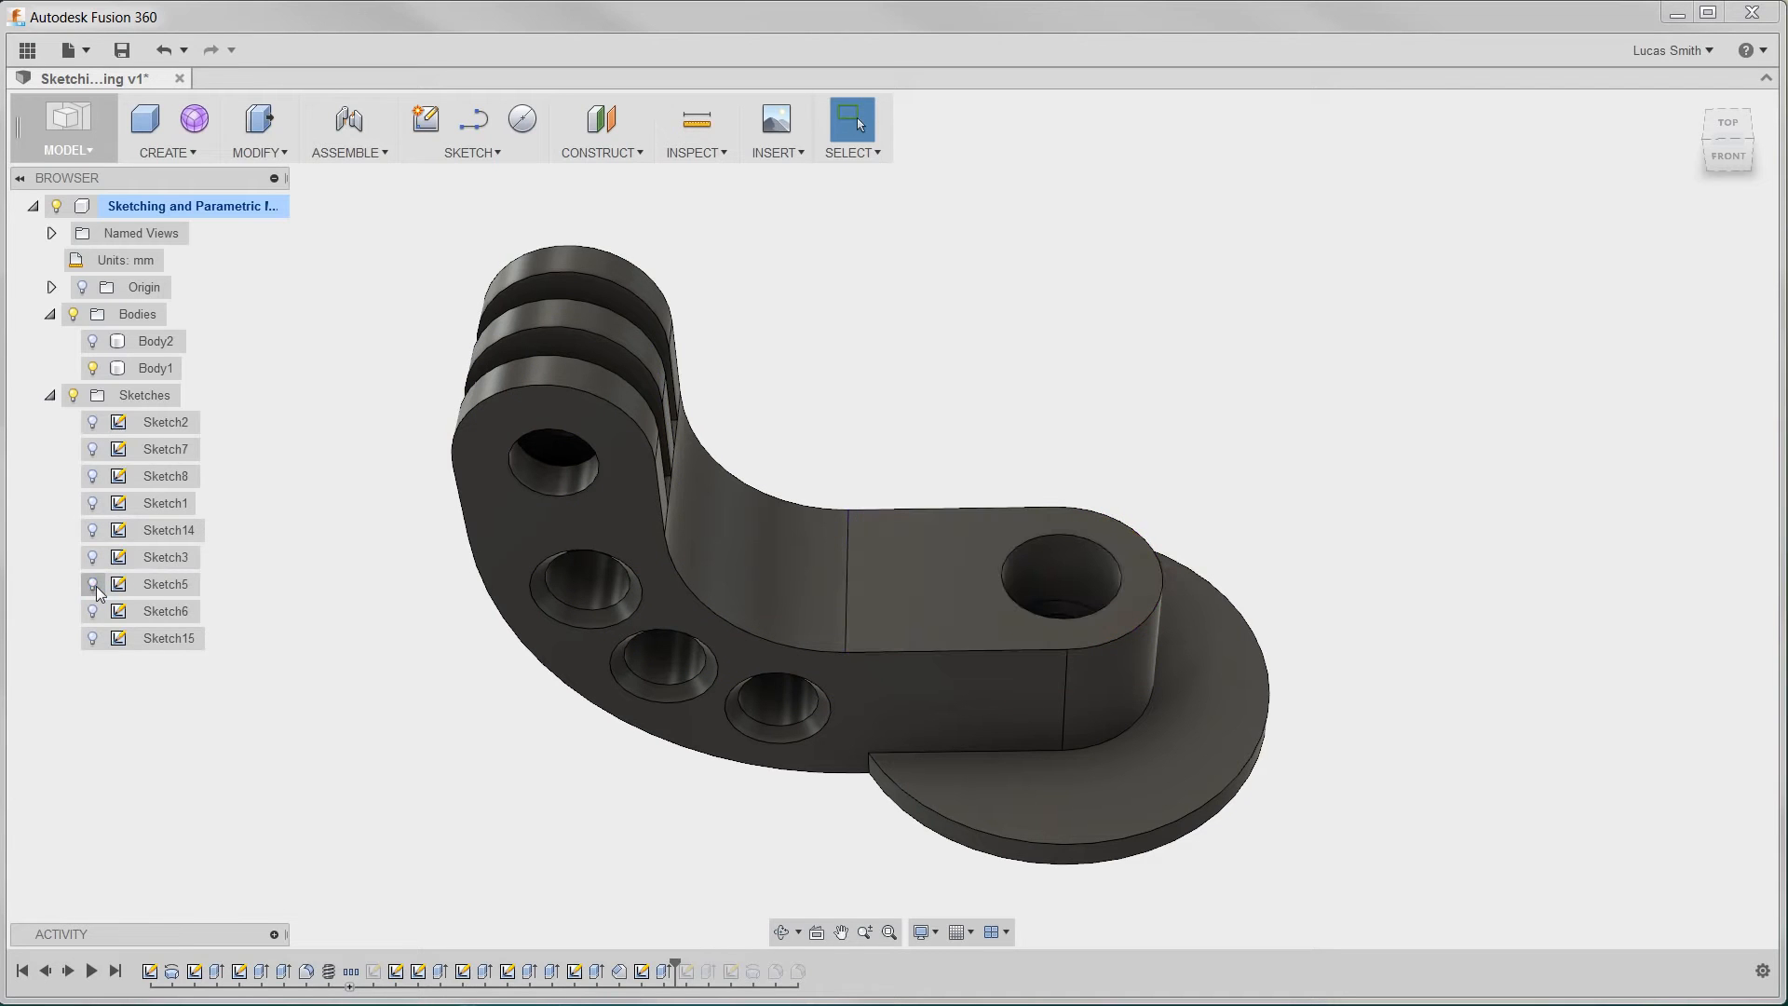
# Step: Briefly show and hide Sketch15 to review the disc profile, and collapse the list of sketches
pyautogui.click(93, 639)
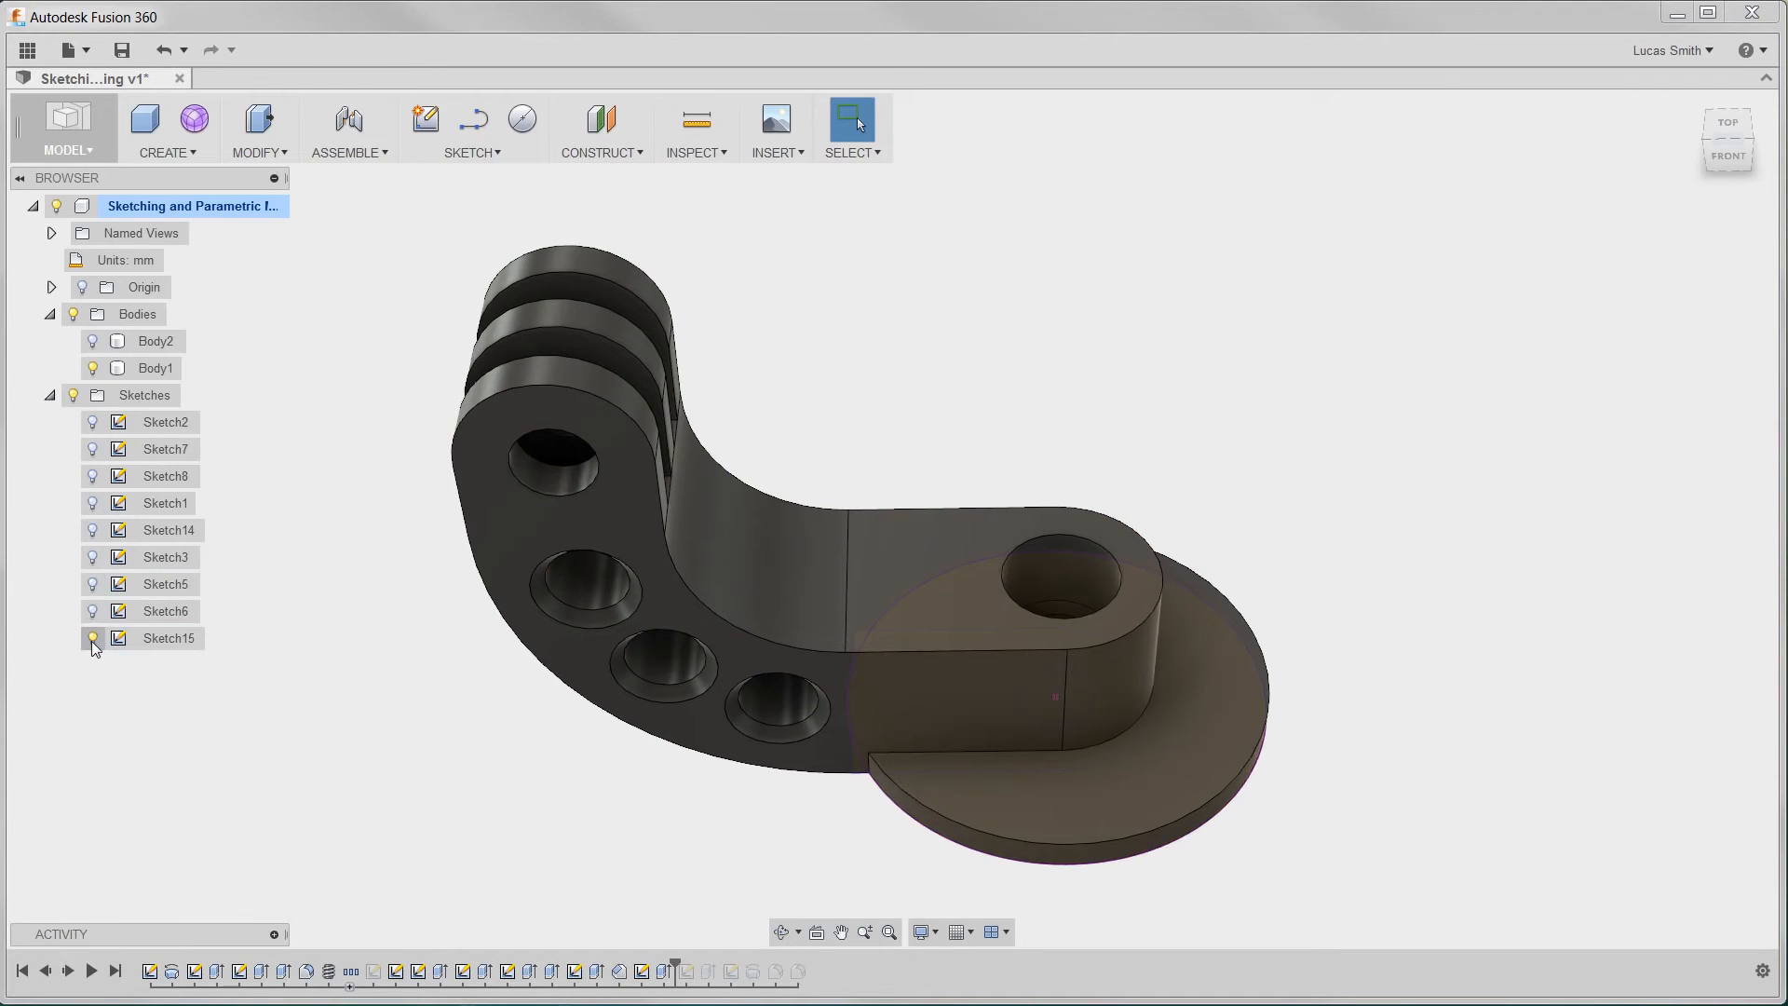
pyautogui.click(51, 395)
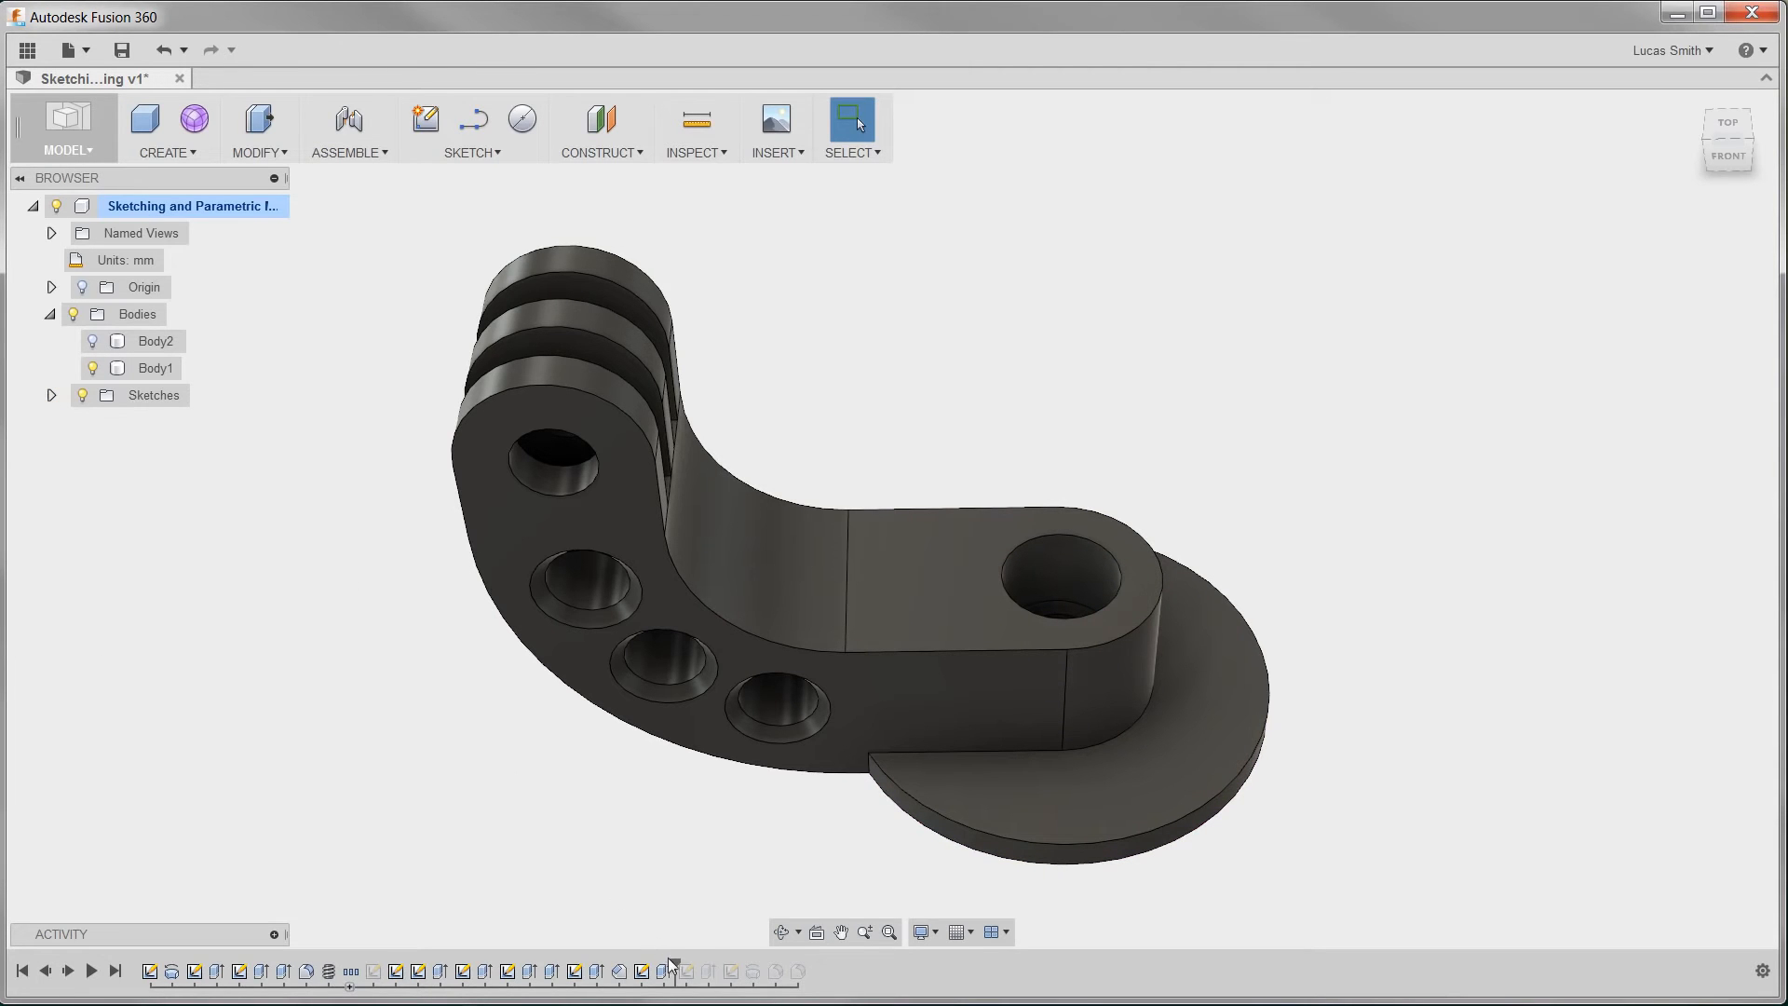
# Step: Roll the design history forward to its last feature and inspect the complete bracket from the front and at an angle
pyautogui.moveTo(671, 959); pyautogui.dragTo(812, 970)
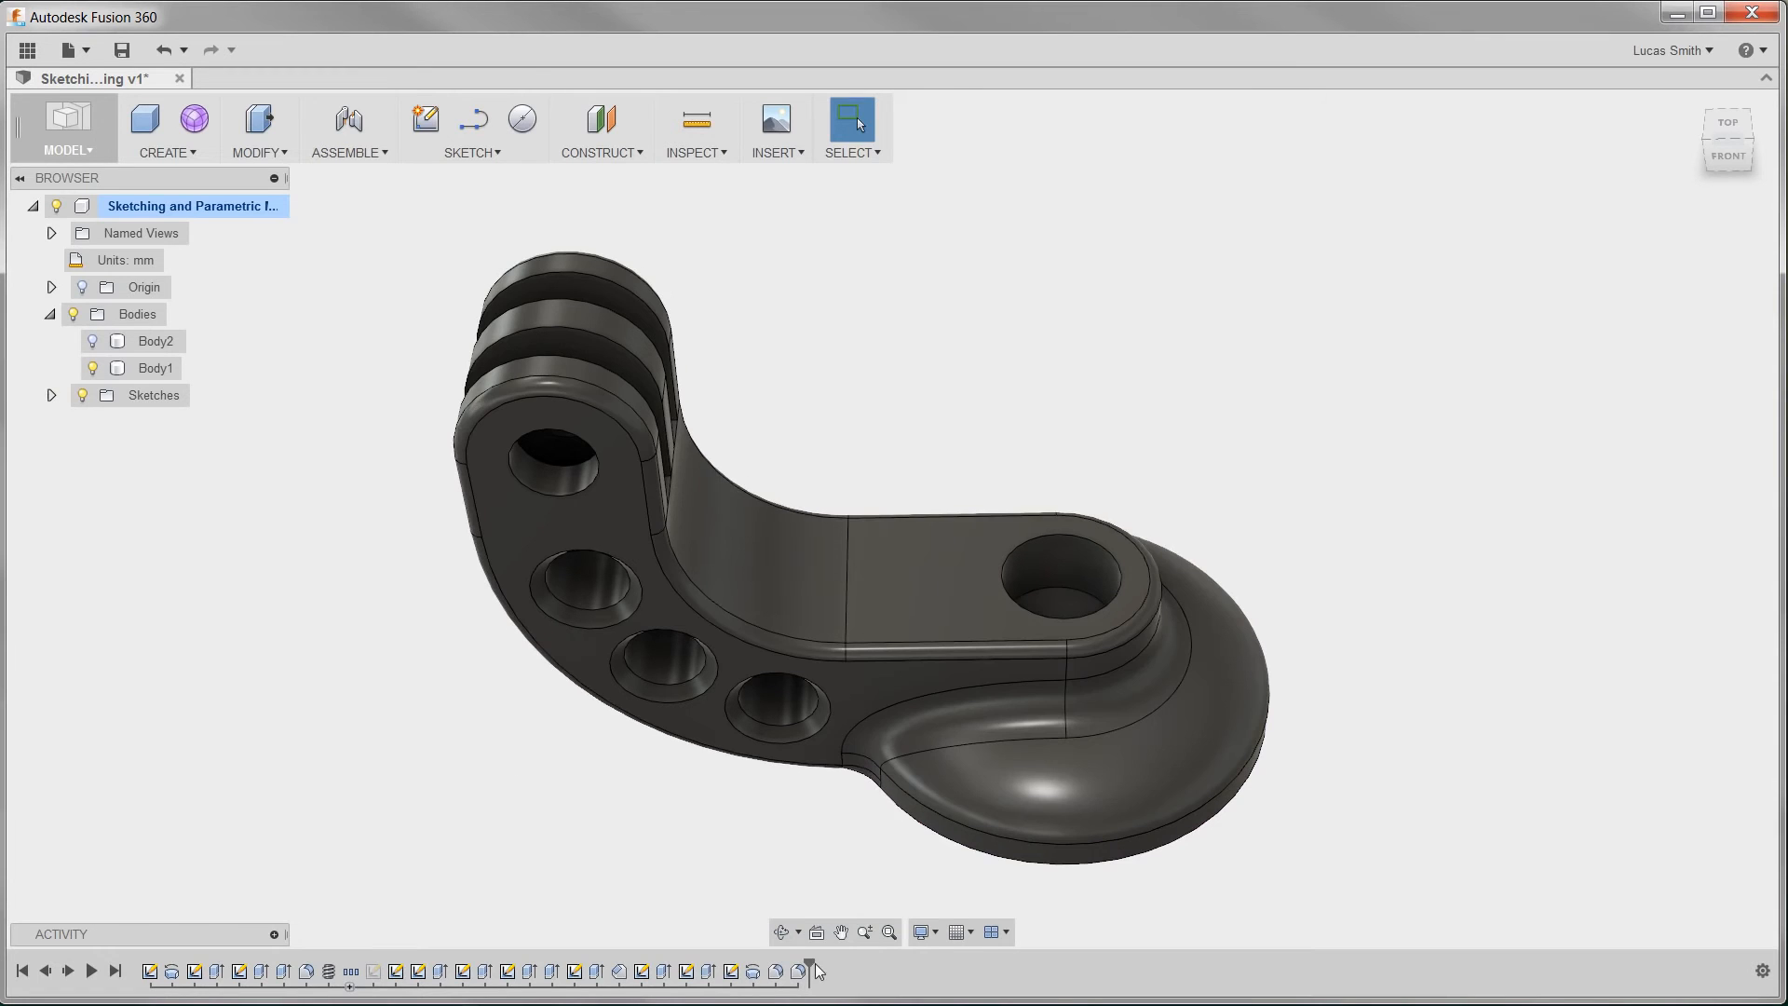
pyautogui.moveTo(782, 850); pyautogui.dragTo(807, 734, button='middle')
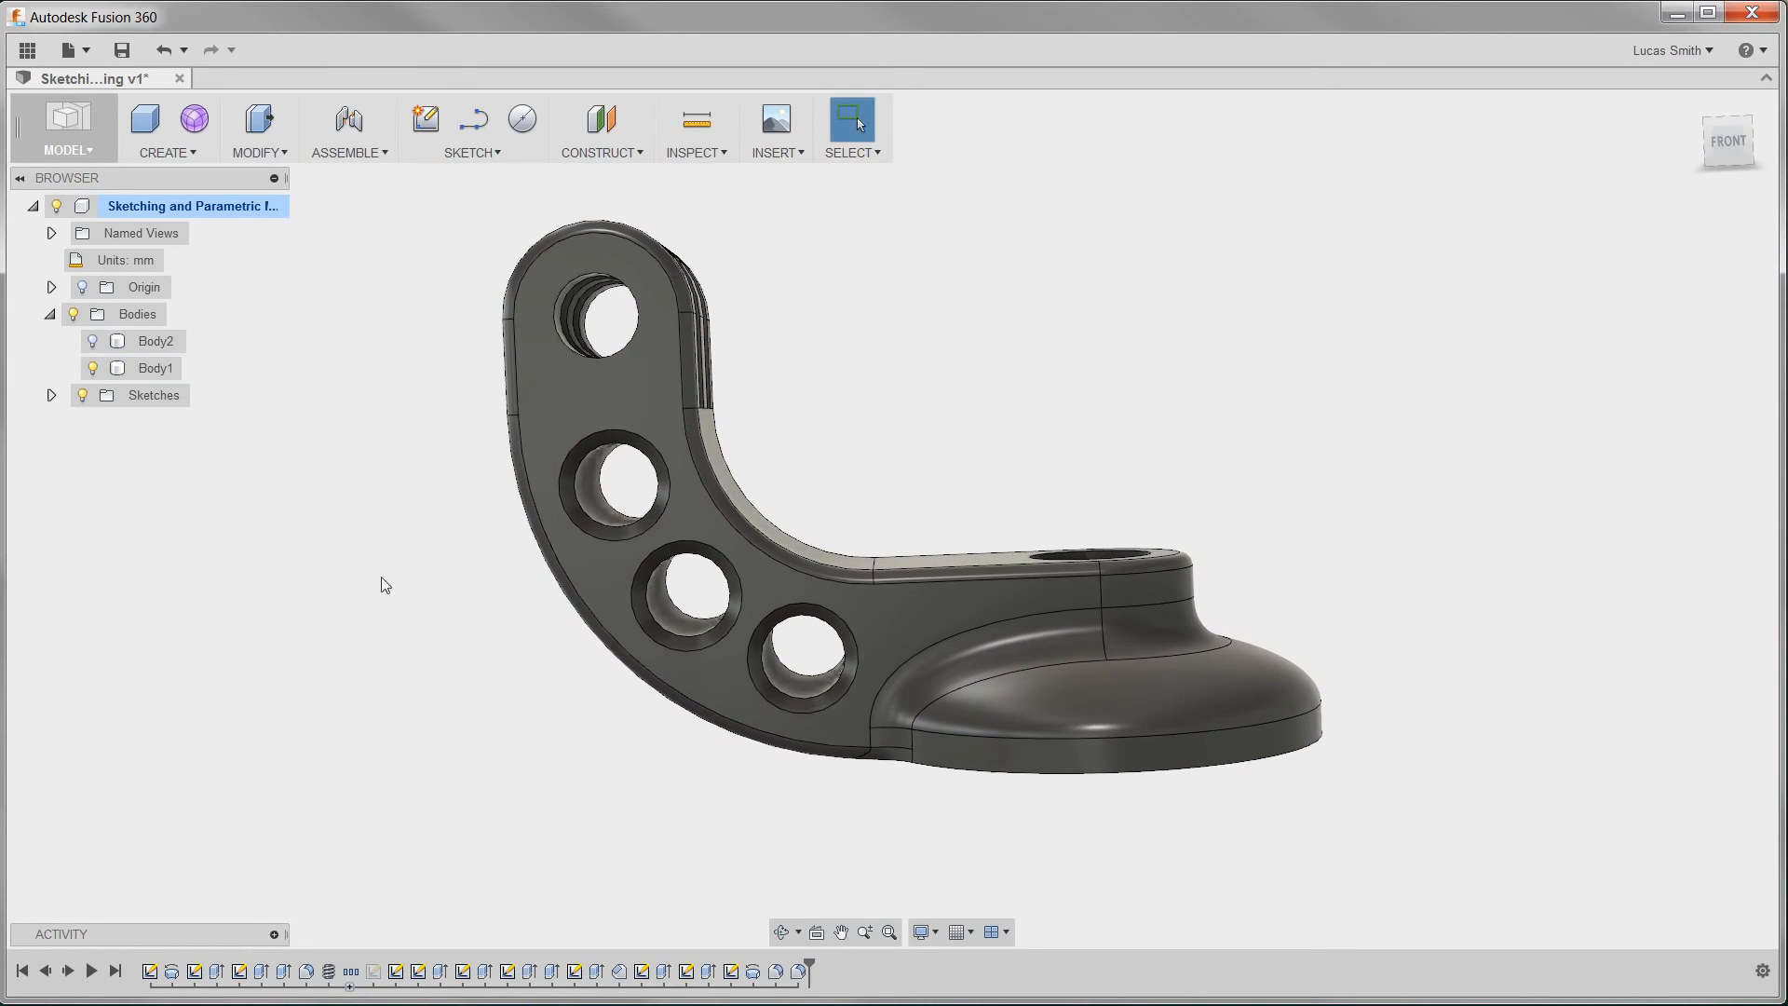
pyautogui.keyDown('shift'); pyautogui.moveTo(372, 571); pyautogui.dragTo(935, 594, button='middle'); pyautogui.keyUp('shift')
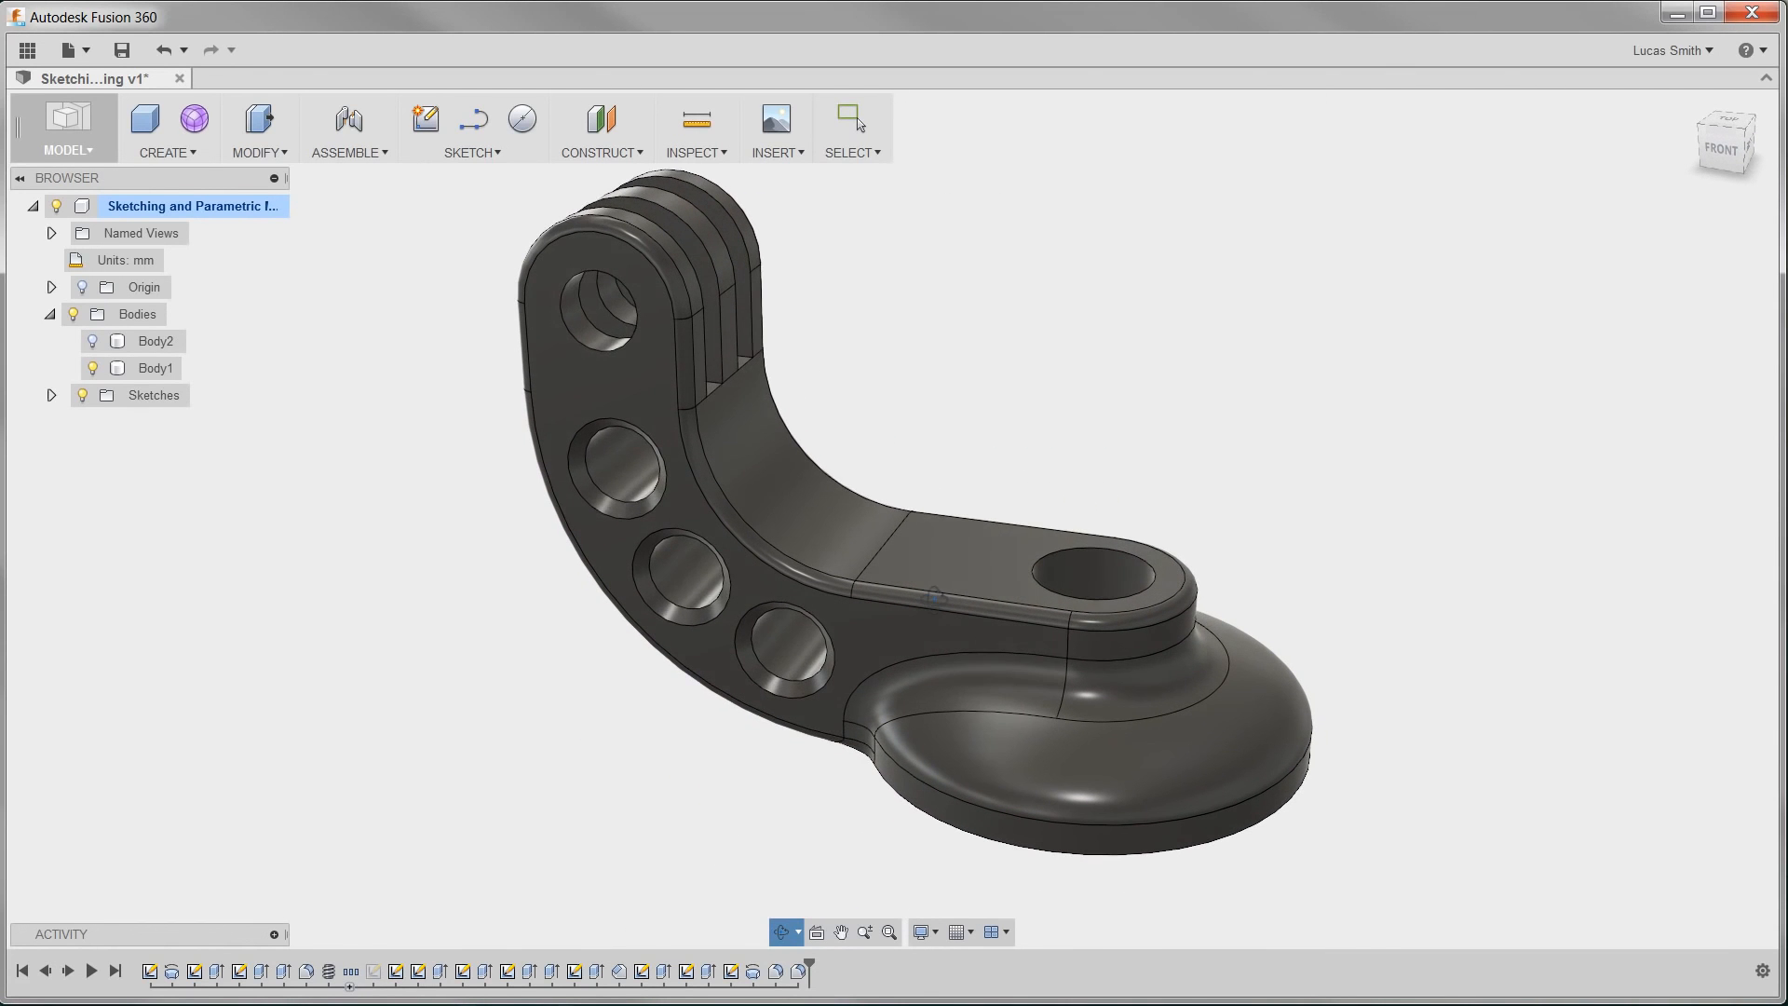
pyautogui.press('Escape')
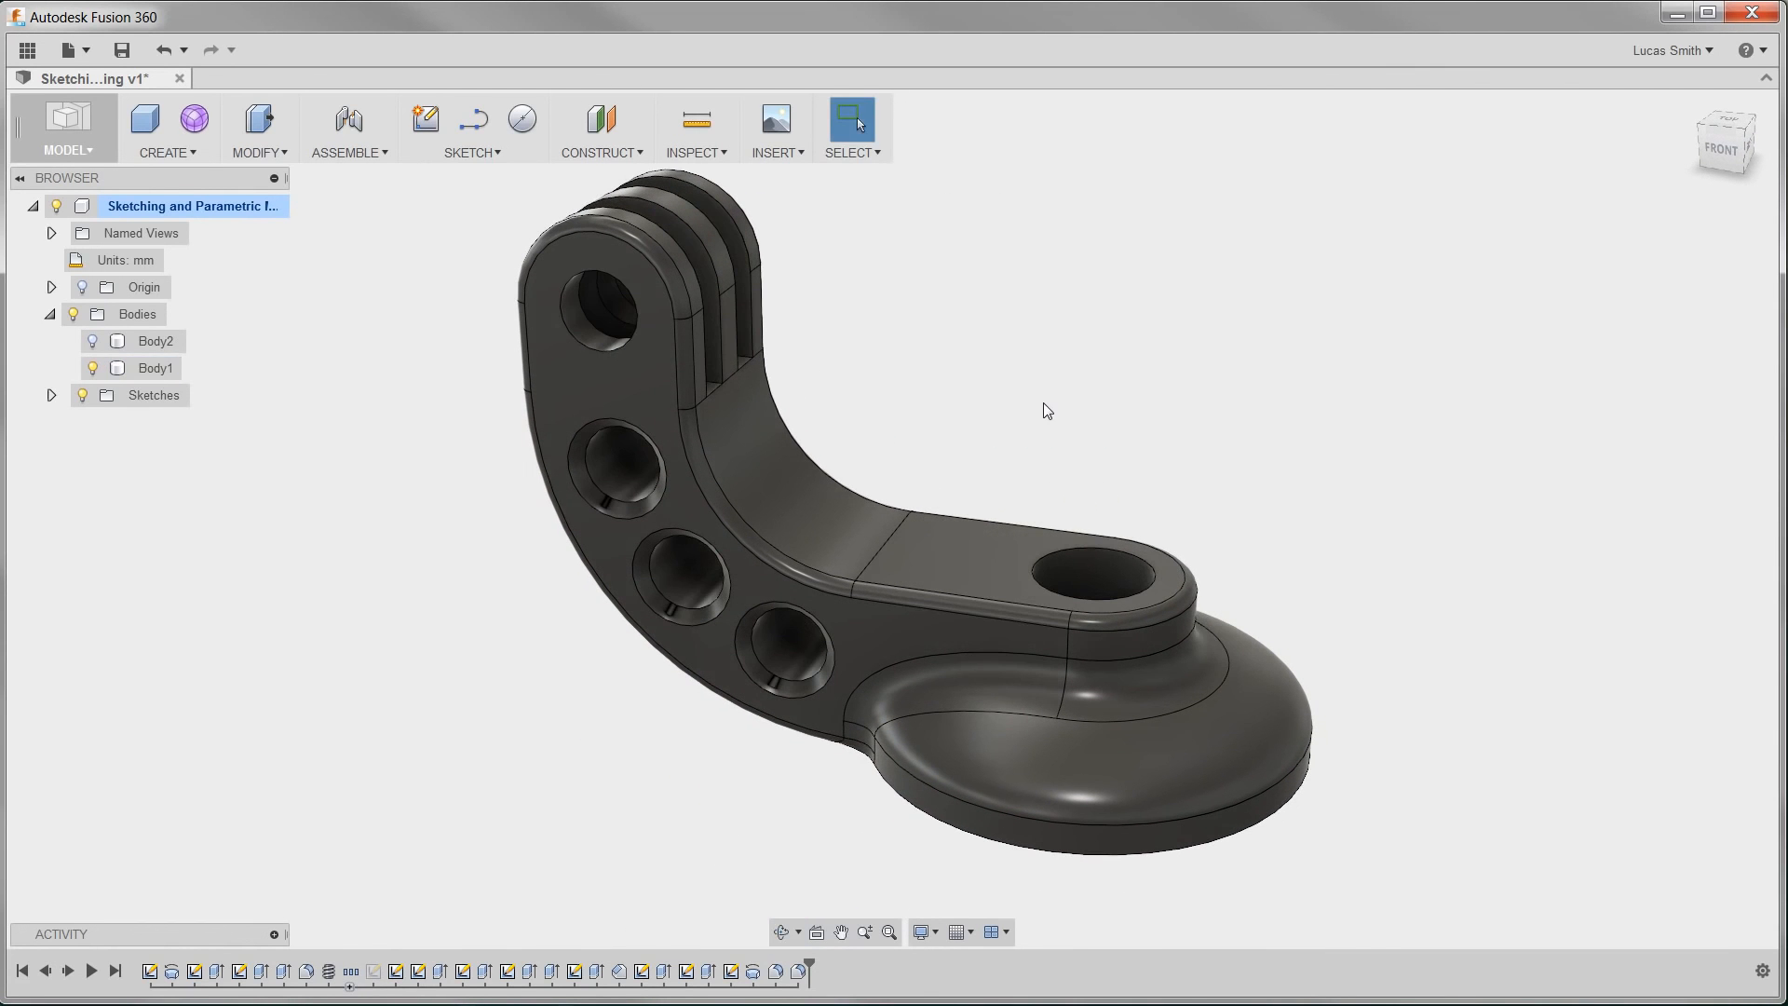